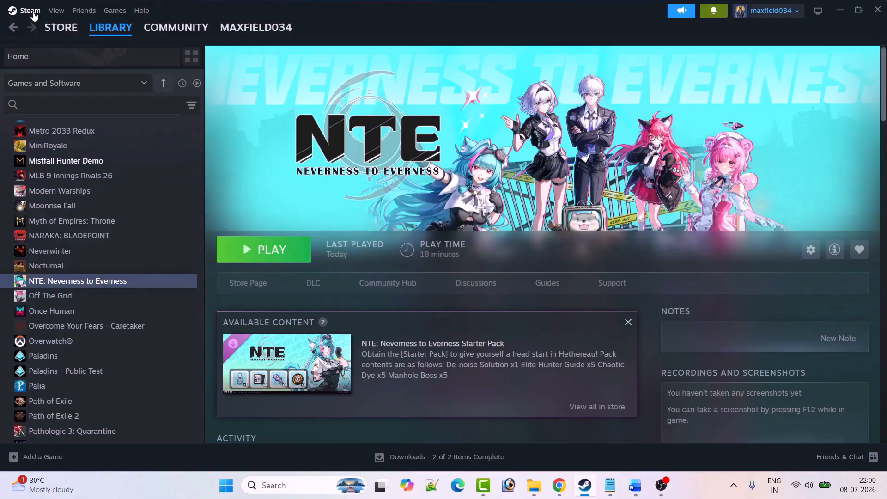
{"action": "left_click", "coordinate": [22, 10]}
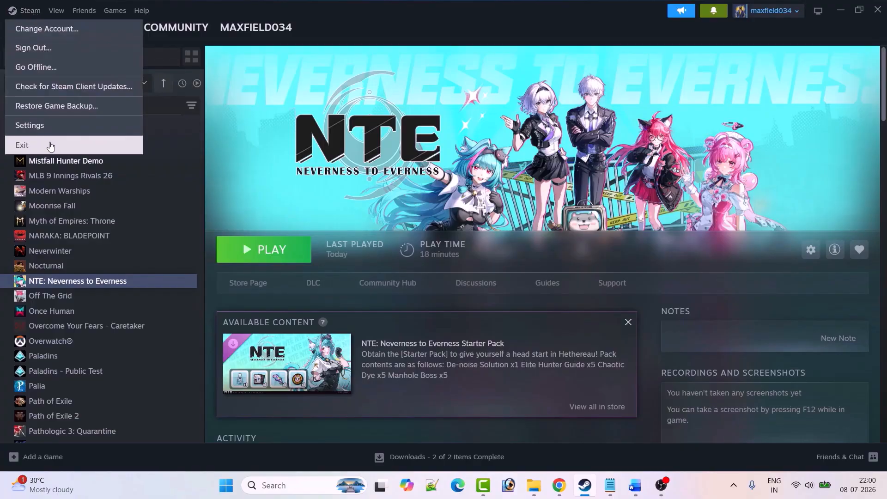
{"action": "left_click", "coordinate": [236, 188]}
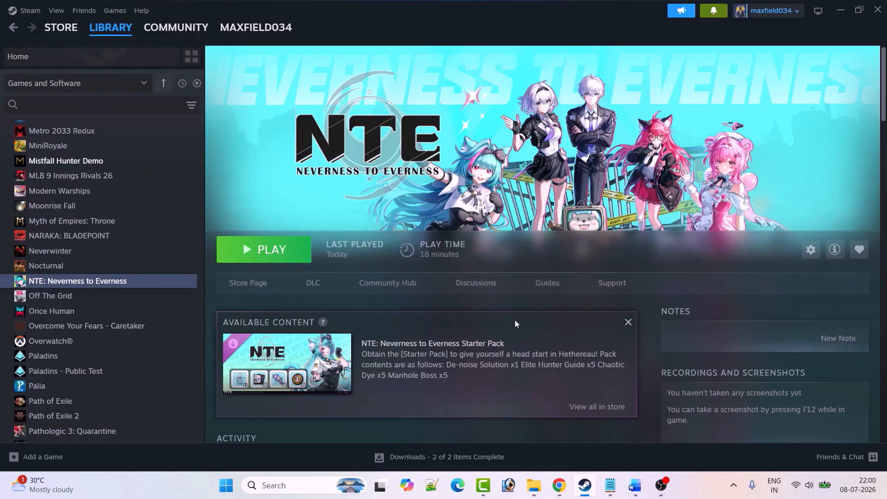
{"action": "left_click", "coordinate": [225, 488]}
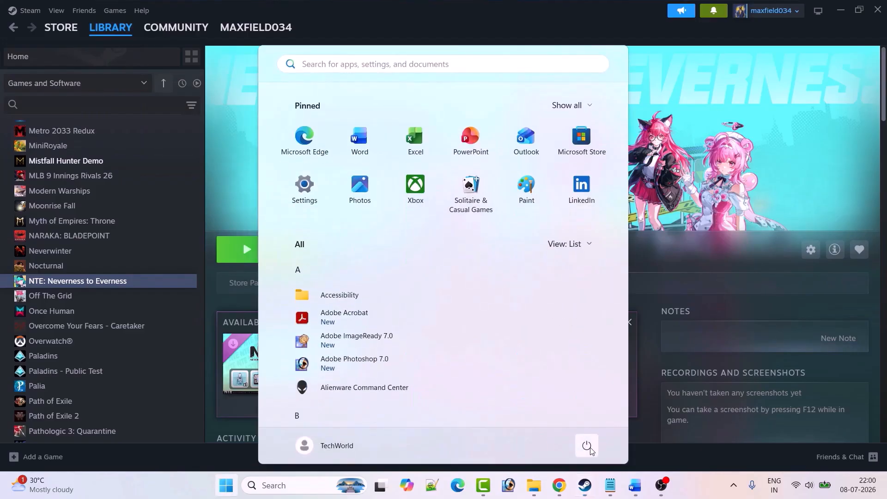
{"action": "left_click", "coordinate": [586, 444]}
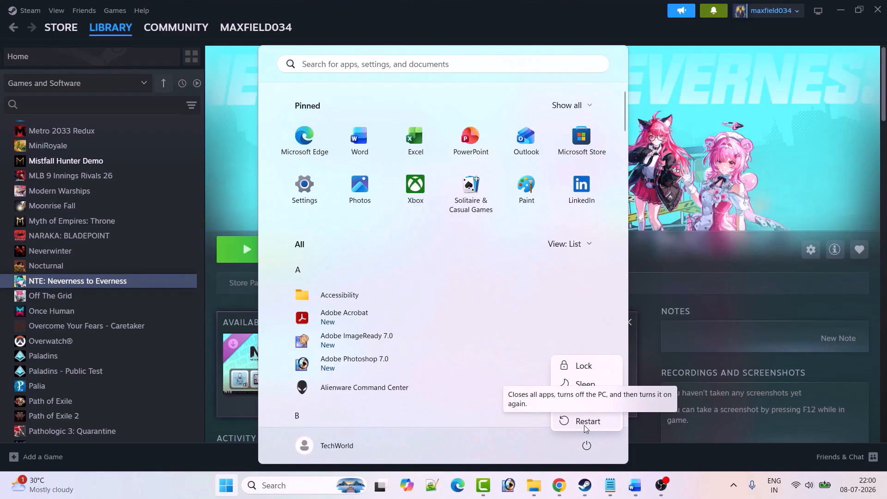
{"action": "left_click", "coordinate": [716, 209]}
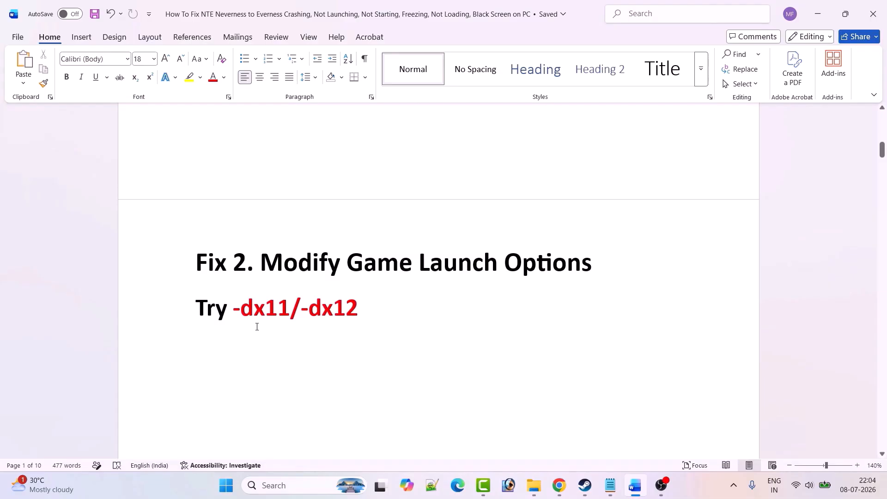
- Append "/-d3d11" to the list of launch options under Fix 2 in the Word notes
{"action": "left_click", "coordinate": [392, 317]}
{"action": "type", "text": "/-d"}
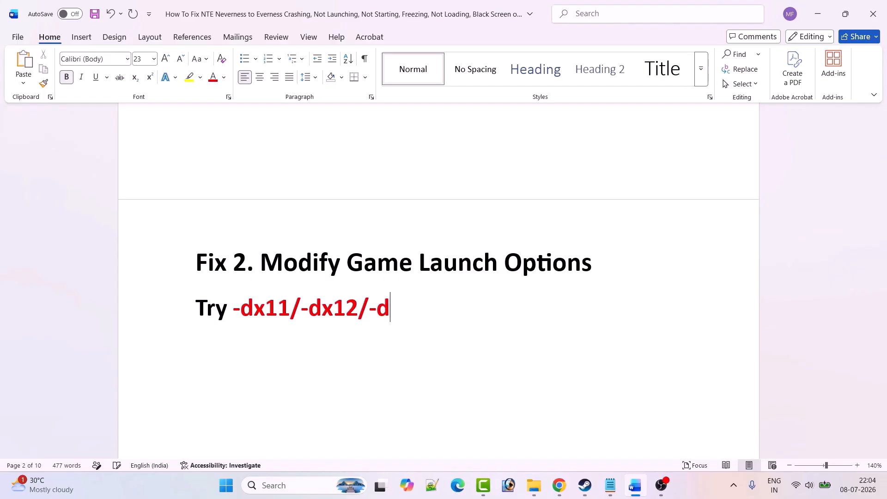
{"action": "type", "text": "3d11"}
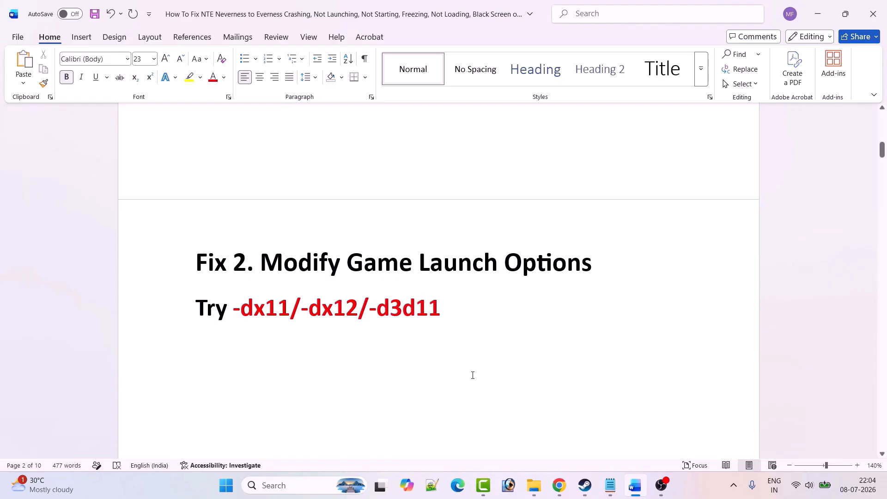
- Switch to Steam and set the launch option of NTE: Neverness to Everness to -dx11
{"action": "left_click", "coordinate": [585, 484]}
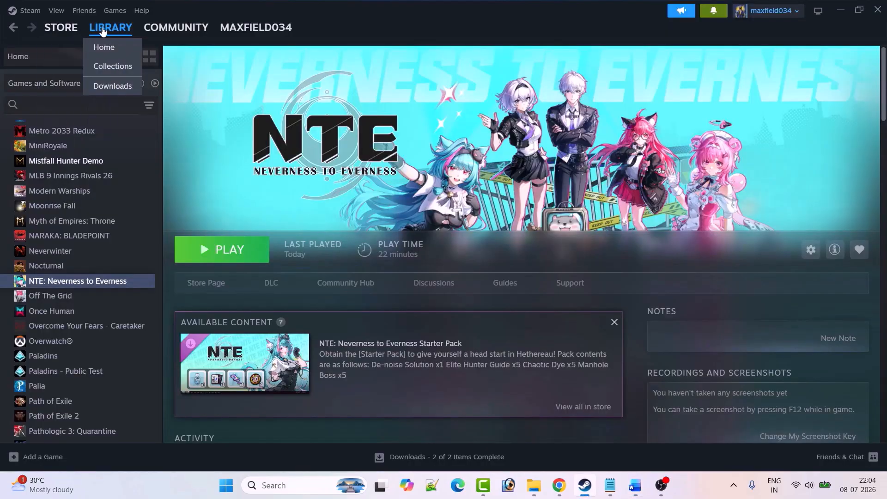
{"action": "right_click", "coordinate": [101, 288]}
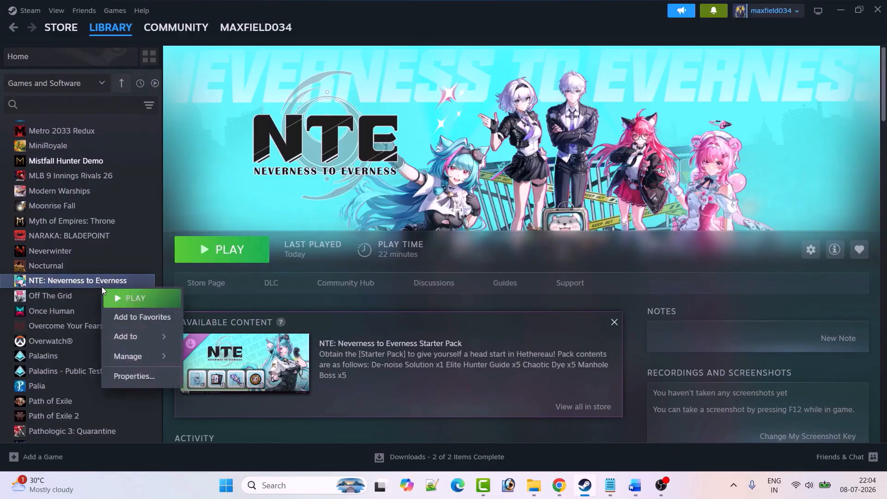
{"action": "left_click", "coordinate": [163, 375]}
{"action": "left_click", "coordinate": [381, 199]}
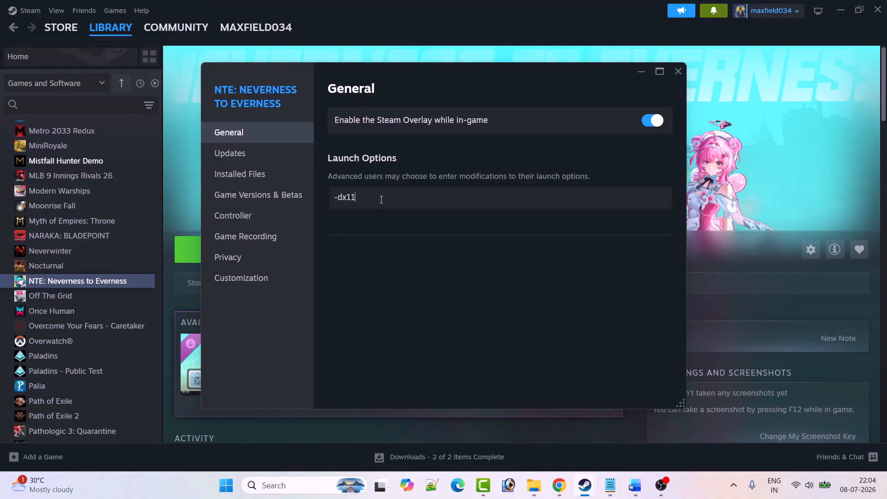
{"action": "left_click", "coordinate": [678, 72]}
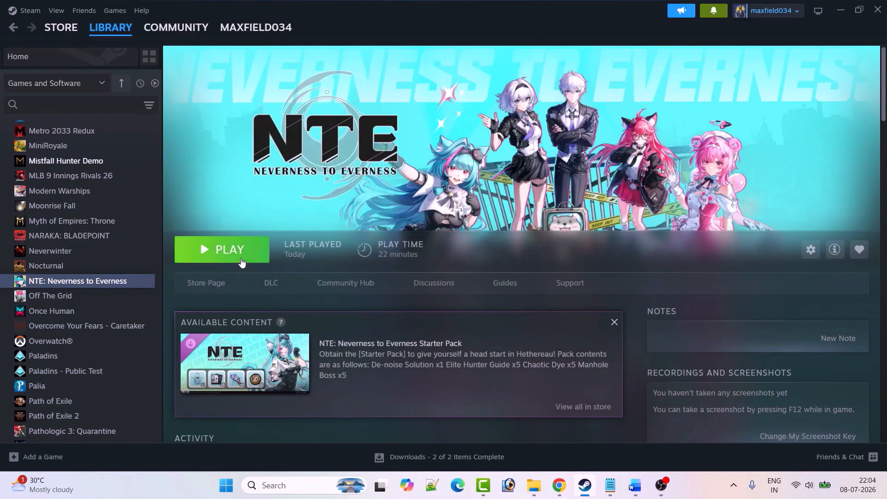
- Reopen the properties of NTE: Neverness to Everness and edit its launch option to the next variant in the notes
{"action": "right_click", "coordinate": [110, 284]}
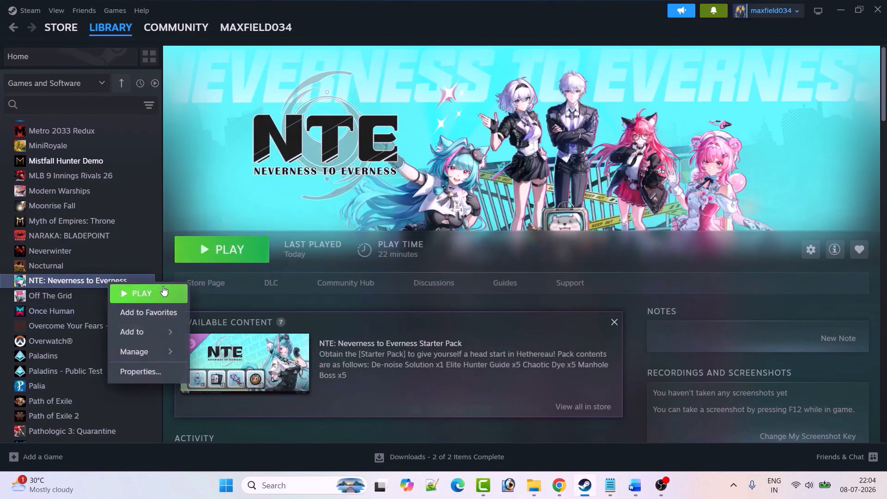
{"action": "left_click", "coordinate": [157, 369]}
{"action": "left_click", "coordinate": [358, 195]}
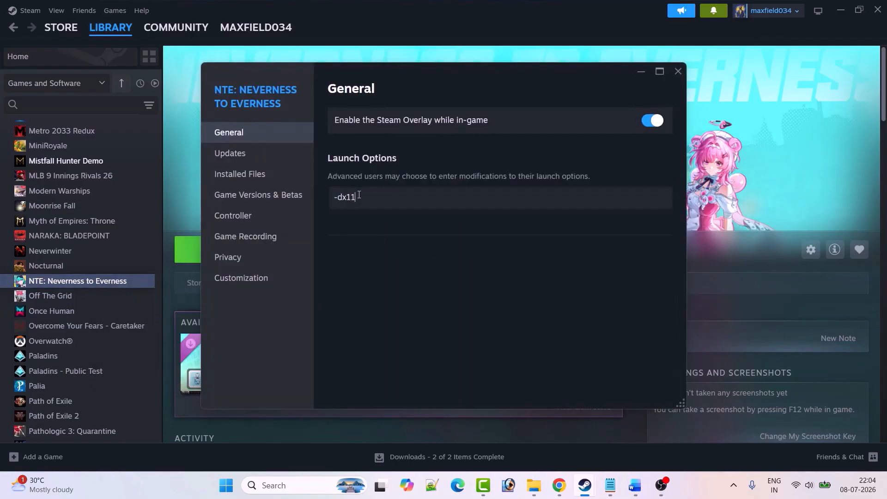
{"action": "left_click", "coordinate": [676, 74]}
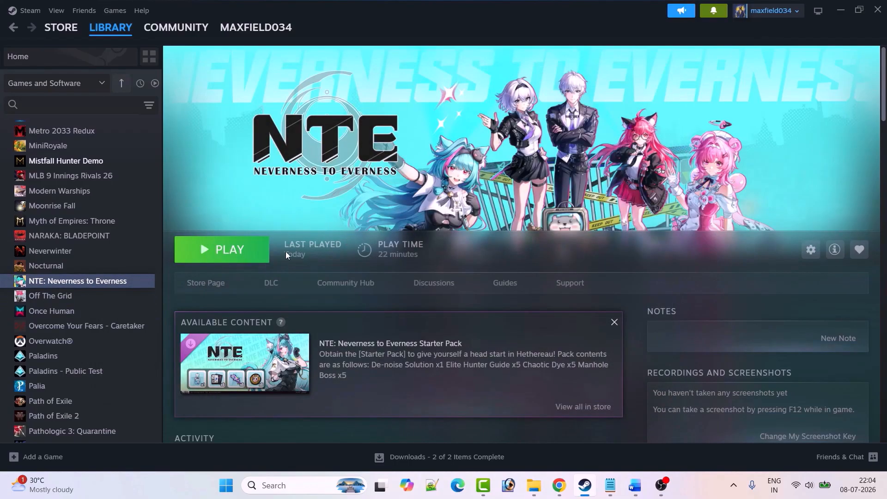
- Set the launch option of NTE: Neverness to Everness to -d3d11 and close its properties
{"action": "right_click", "coordinate": [98, 282]}
{"action": "left_click", "coordinate": [133, 376]}
{"action": "left_click", "coordinate": [384, 200]}
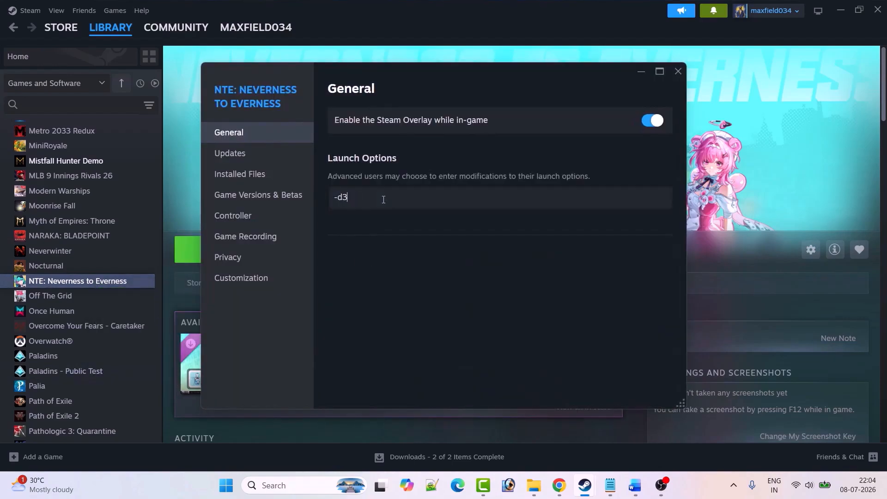
{"action": "left_click", "coordinate": [678, 72]}
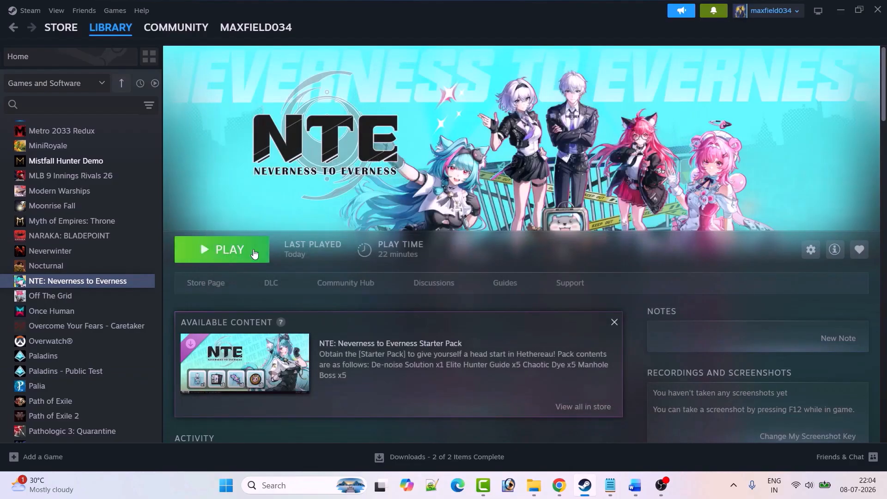
- Clear the launch options of NTE: Neverness to Everness and close its properties
{"action": "right_click", "coordinate": [96, 287]}
{"action": "left_click", "coordinate": [131, 375]}
{"action": "left_click", "coordinate": [382, 202]}
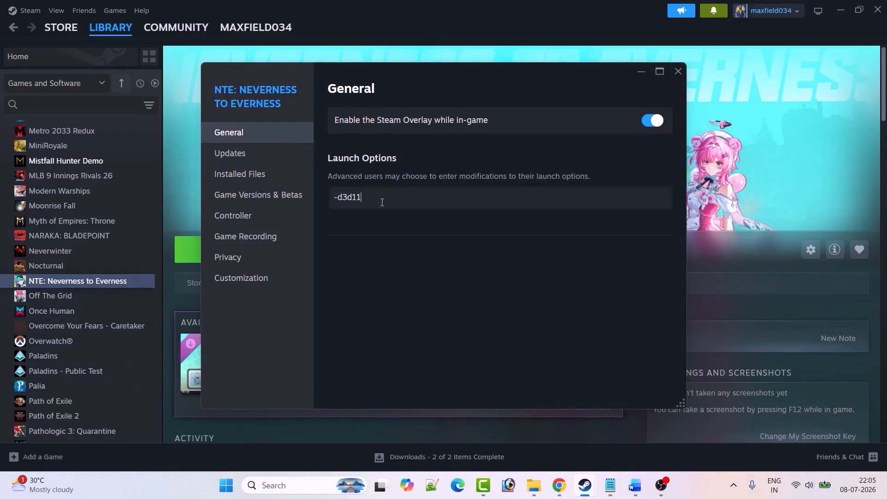
{"action": "left_click_drag", "start_coordinate": [382, 202], "coordinate": [336, 199]}
{"action": "key", "text": "BackSpace"}
{"action": "left_click", "coordinate": [678, 71]}
- Check Fix 3 in the Word notes, and open the local files folder of NTE: Neverness to Everness from Steam, maximized
{"action": "key", "text": "alt+Tab"}
{"action": "scroll", "coordinate": [238, 273], "scroll_direction": "down", "scroll_amount": 5}
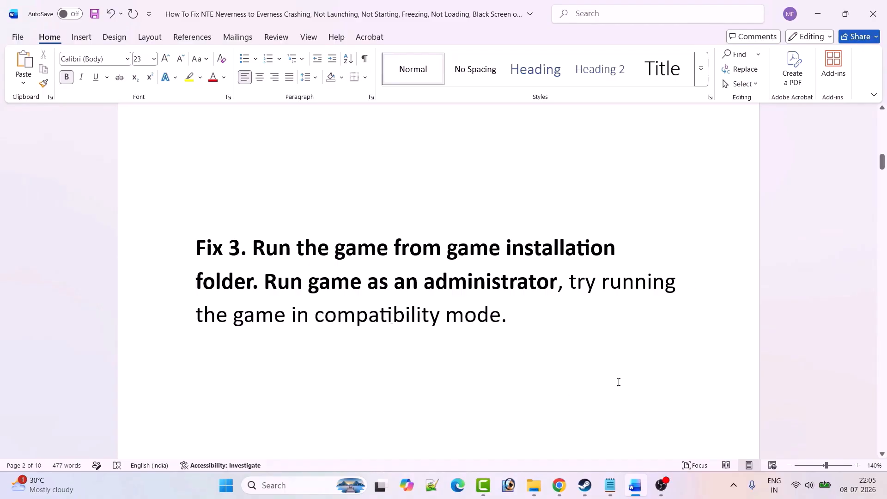
{"action": "left_click", "coordinate": [585, 485]}
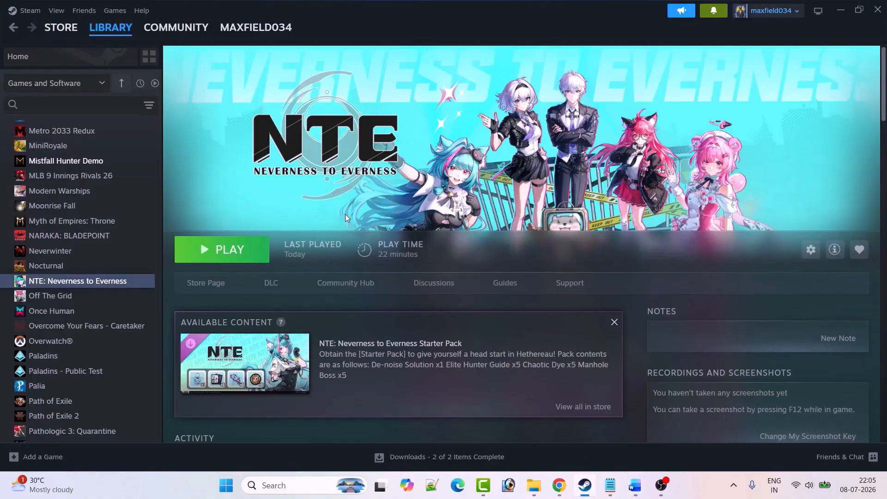
{"action": "right_click", "coordinate": [76, 283]}
{"action": "mouse_move", "coordinate": [106, 347]}
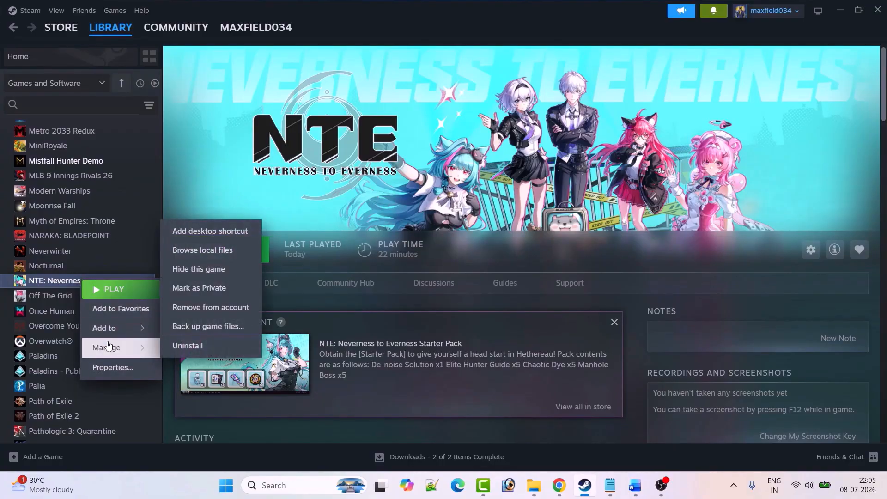
{"action": "left_click", "coordinate": [219, 251]}
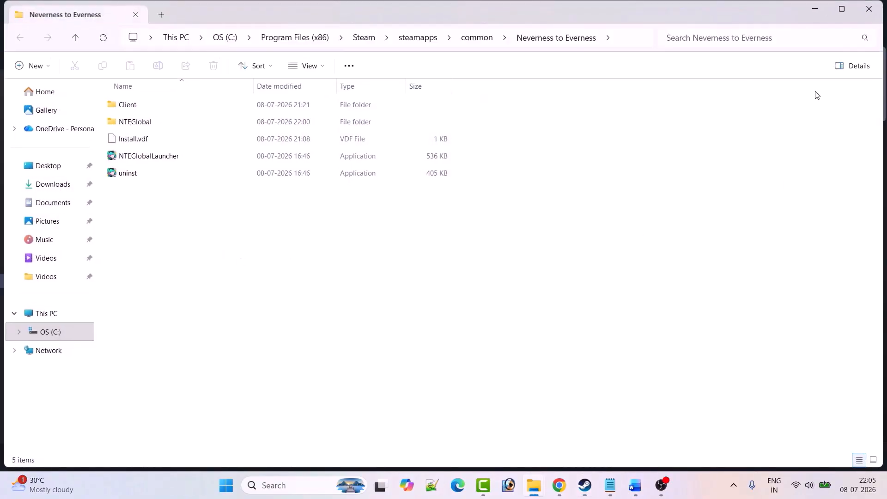
{"action": "left_click", "coordinate": [846, 13]}
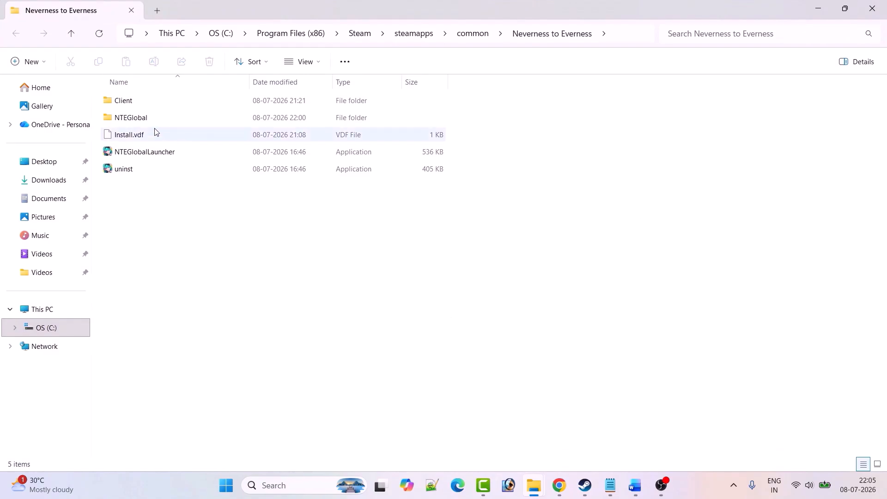
- Locate the NTEGlobalGame application in the NTEGlobal folder and look at its option for running as administrator
{"action": "double_click", "coordinate": [147, 120]}
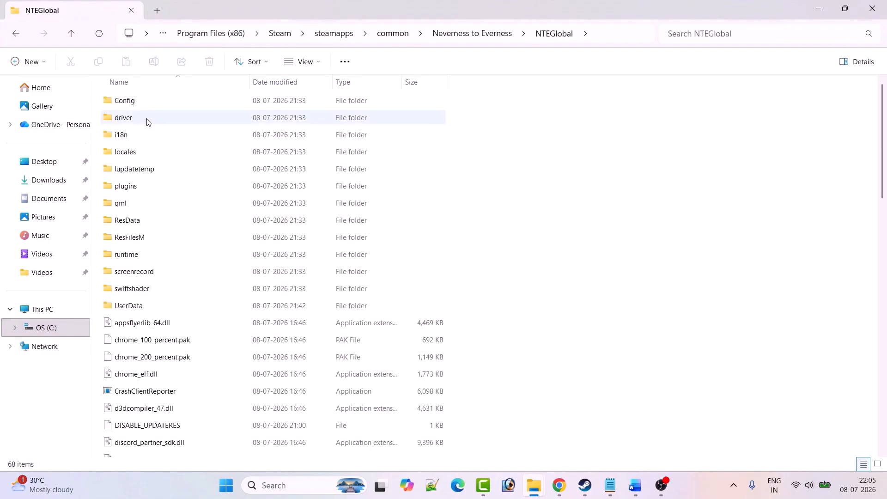
{"action": "scroll", "coordinate": [204, 288], "scroll_direction": "down", "scroll_amount": 3}
{"action": "scroll", "coordinate": [204, 288], "scroll_direction": "down", "scroll_amount": 6}
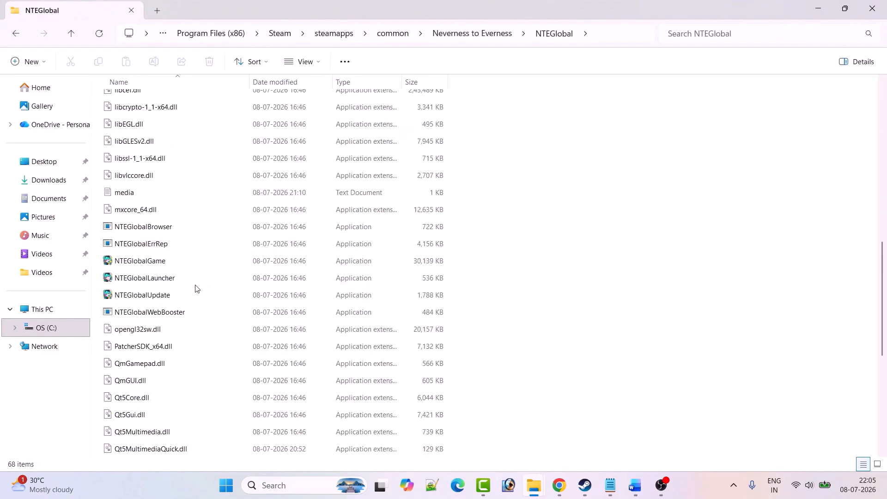
{"action": "left_click", "coordinate": [143, 262]}
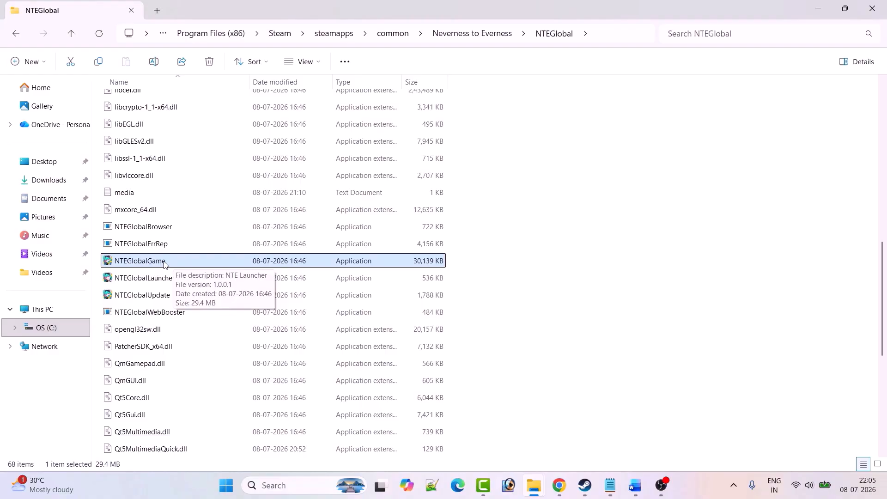
{"action": "right_click", "coordinate": [165, 263]}
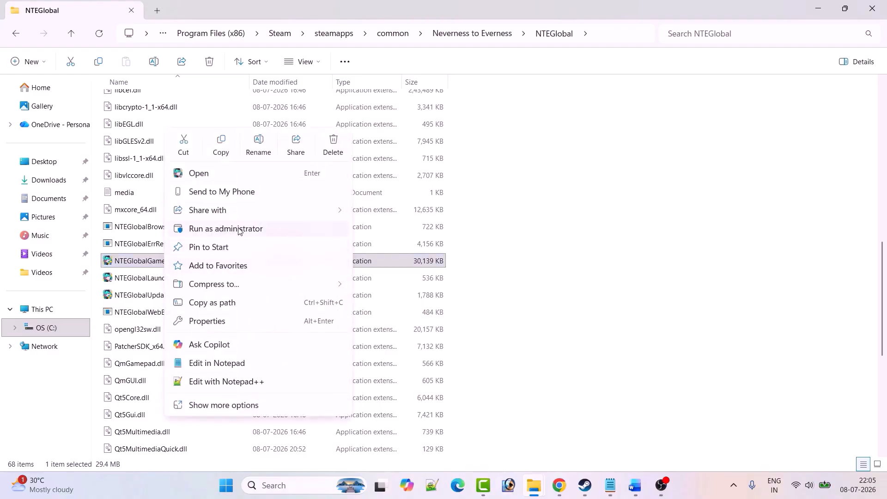
{"action": "left_click", "coordinate": [545, 287]}
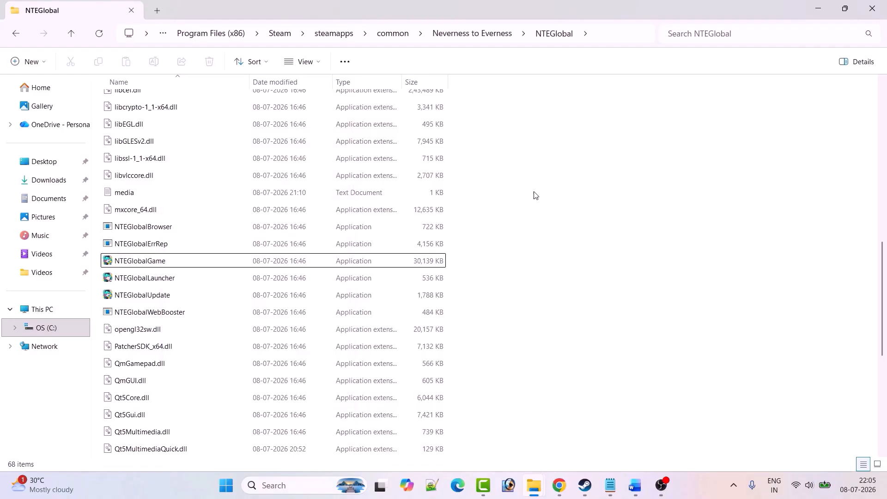
- Return to the Neverness to Everness folder and open Client\WindowsNoEditor\HT\Binaries\Win64
{"action": "left_click", "coordinate": [22, 37]}
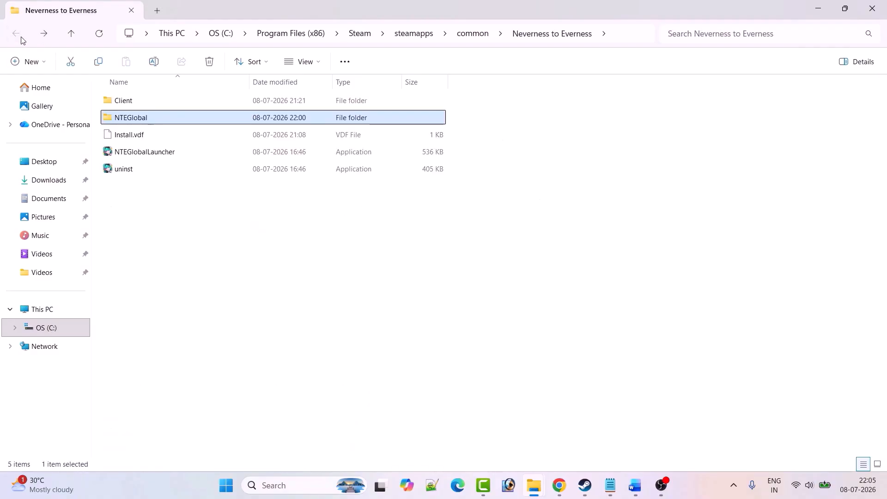
{"action": "left_click", "coordinate": [142, 108]}
{"action": "double_click", "coordinate": [142, 107]}
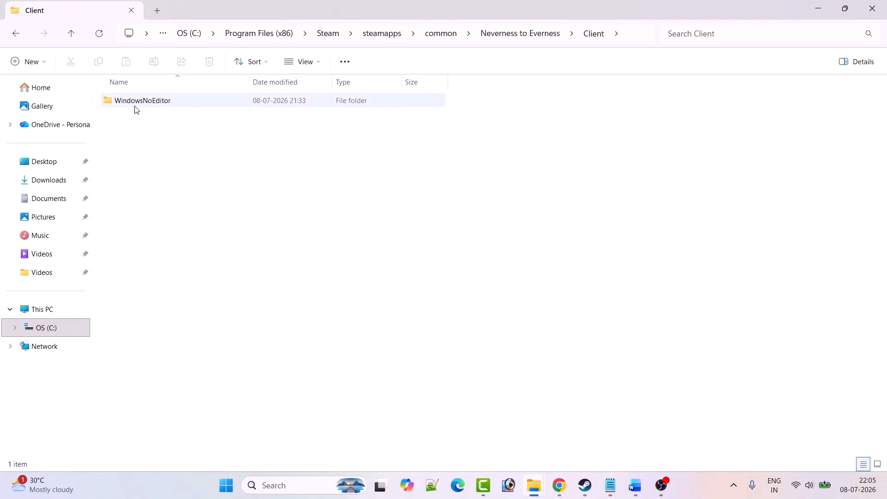
{"action": "double_click", "coordinate": [149, 106]}
{"action": "double_click", "coordinate": [140, 118]}
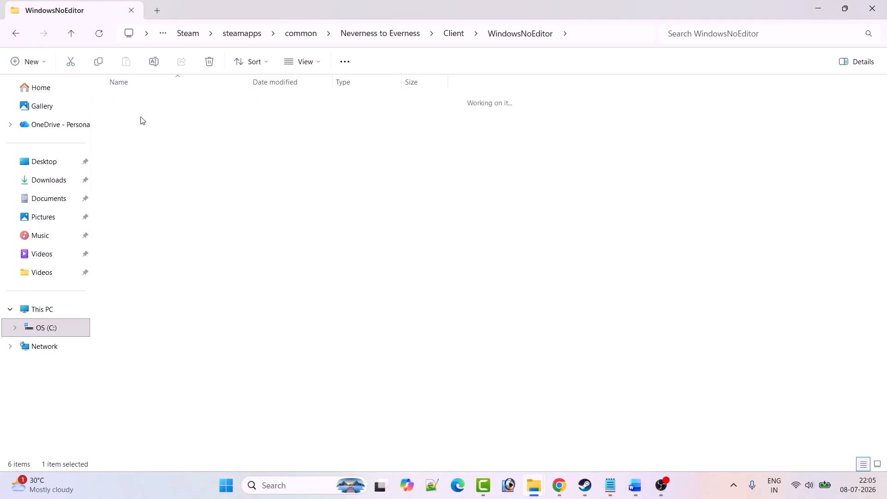
{"action": "double_click", "coordinate": [144, 108]}
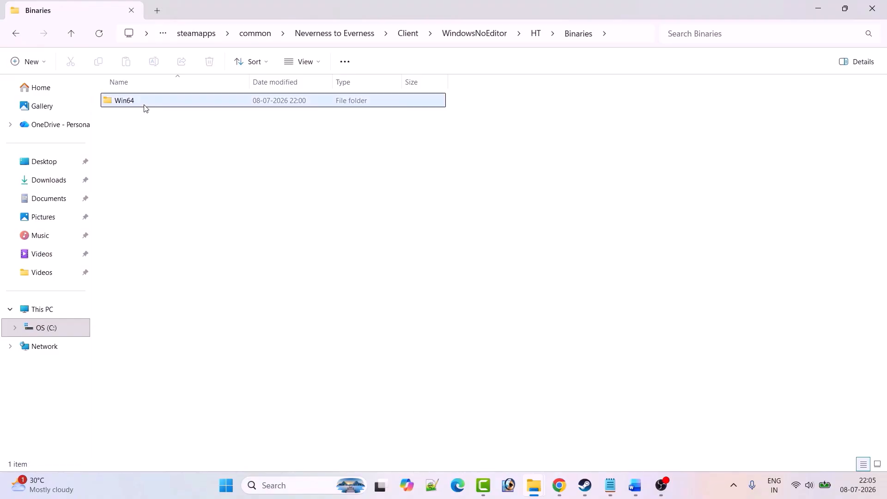
{"action": "double_click", "coordinate": [143, 107]}
- Find the HTGame application in the Win64 folder and open the compatibility settings in its properties
{"action": "scroll", "coordinate": [191, 221], "scroll_direction": "down", "scroll_amount": 20}
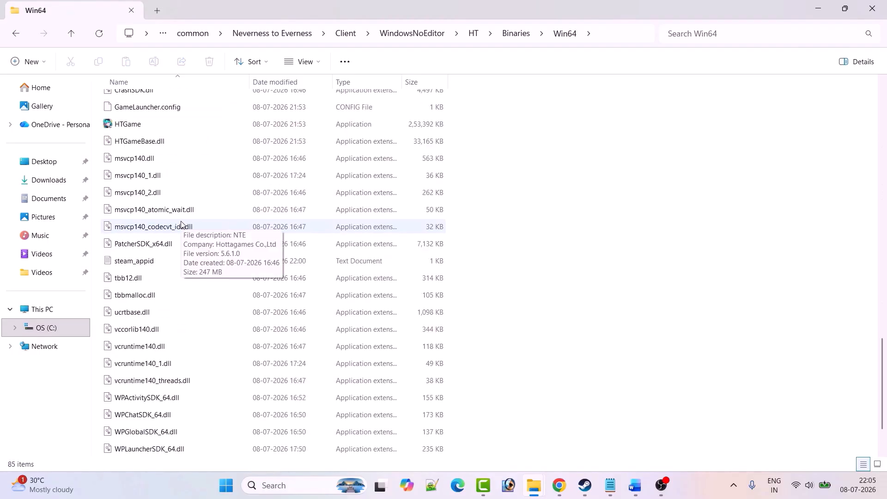
{"action": "left_click", "coordinate": [134, 123]}
{"action": "scroll", "coordinate": [135, 124], "scroll_direction": "up", "scroll_amount": 1}
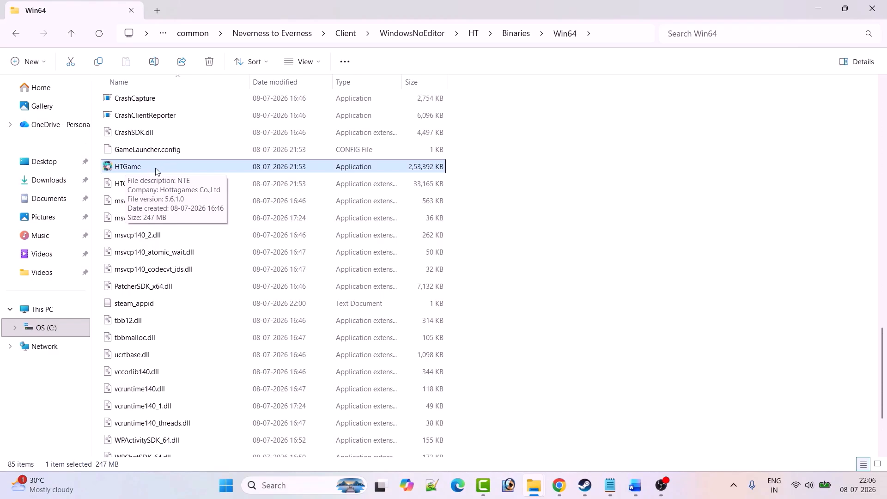
{"action": "right_click", "coordinate": [144, 168]}
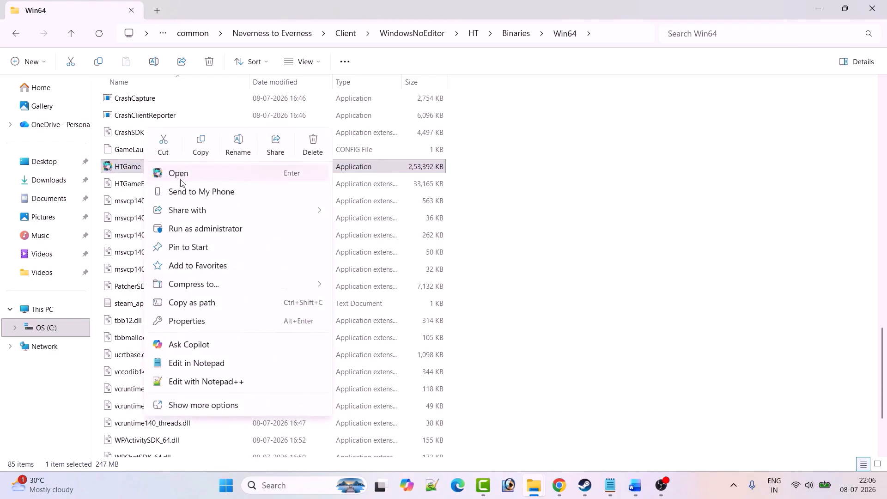
{"action": "left_click", "coordinate": [194, 319]}
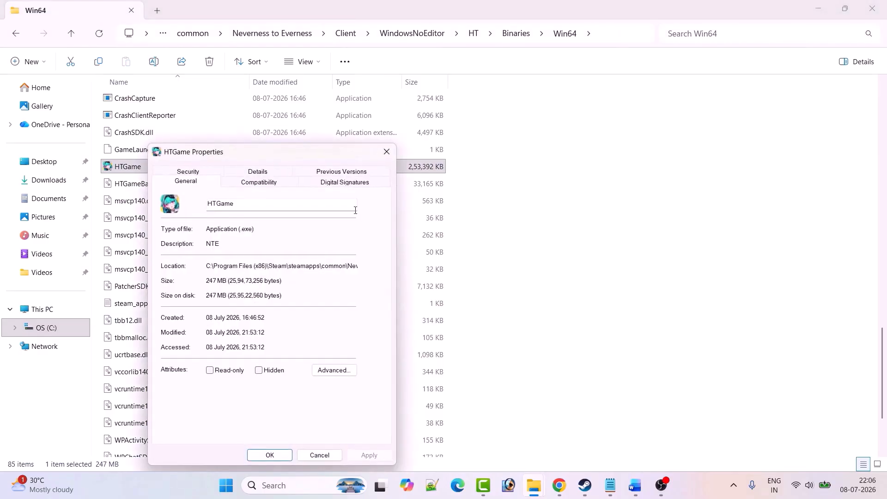
{"action": "left_click_drag", "start_coordinate": [284, 156], "coordinate": [337, 82]}
{"action": "left_click", "coordinate": [316, 108]}
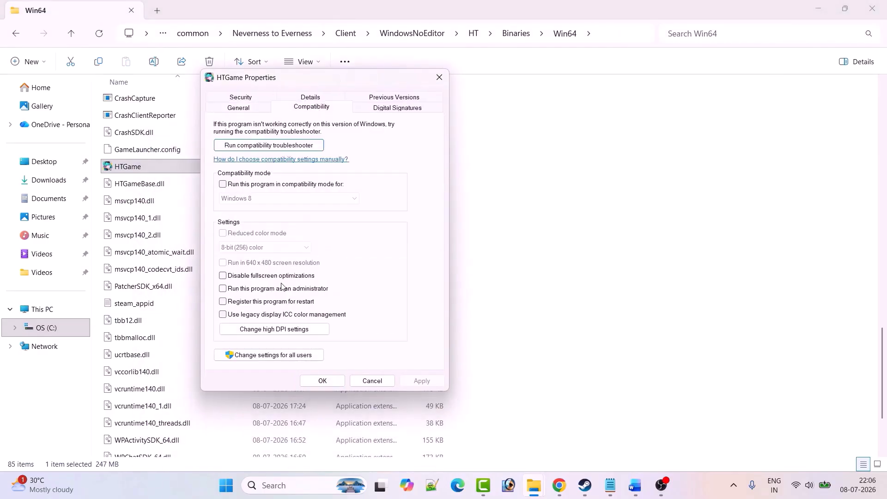
- Set HTGame to run as an administrator and apply the setting
{"action": "left_click", "coordinate": [228, 291]}
{"action": "left_click", "coordinate": [422, 380]}
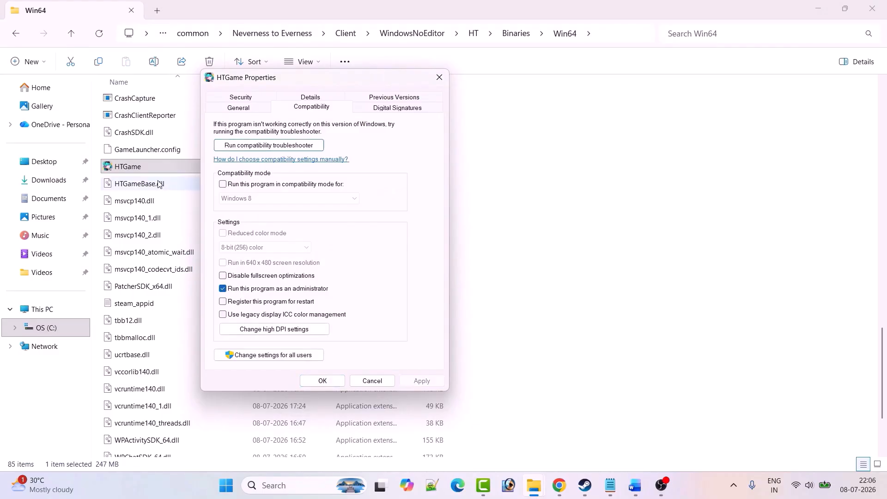
{"action": "left_click", "coordinate": [131, 168]}
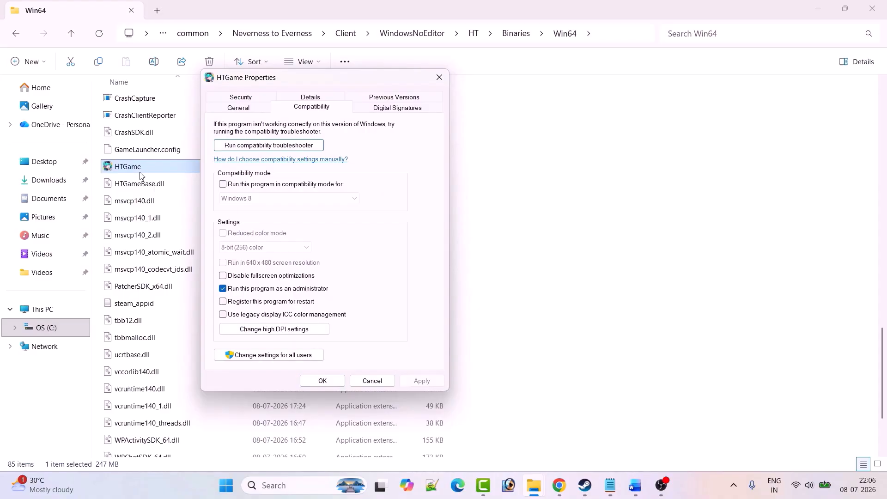
- Enable compatibility mode for HTGame with Windows 7 and apply it
{"action": "left_click", "coordinate": [244, 215]}
{"action": "left_click", "coordinate": [223, 184]}
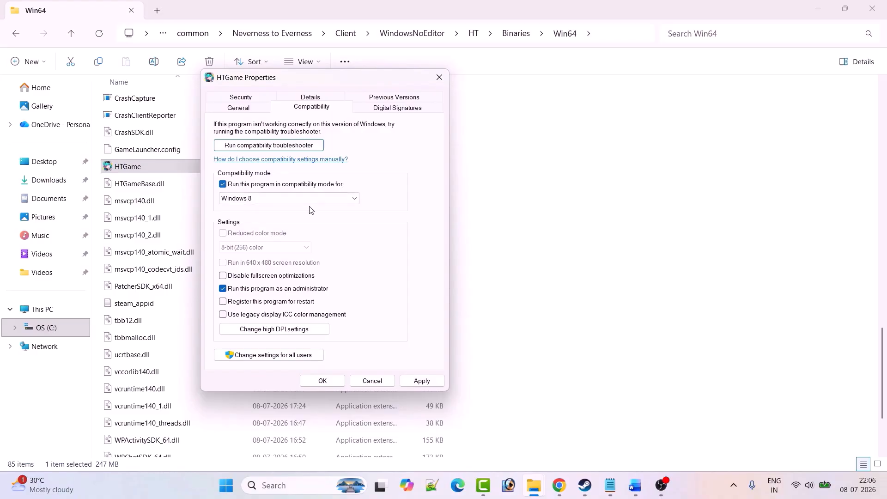
{"action": "left_click", "coordinate": [322, 201]}
{"action": "left_click", "coordinate": [270, 233]}
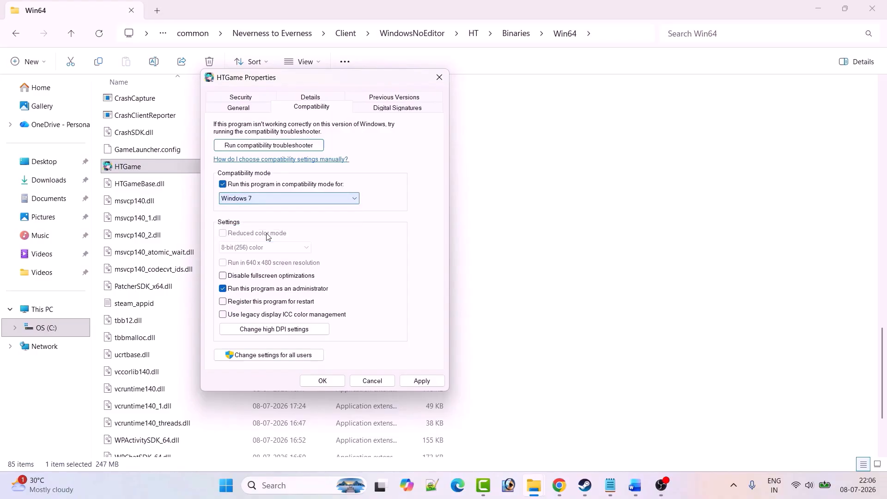
{"action": "left_click", "coordinate": [421, 381]}
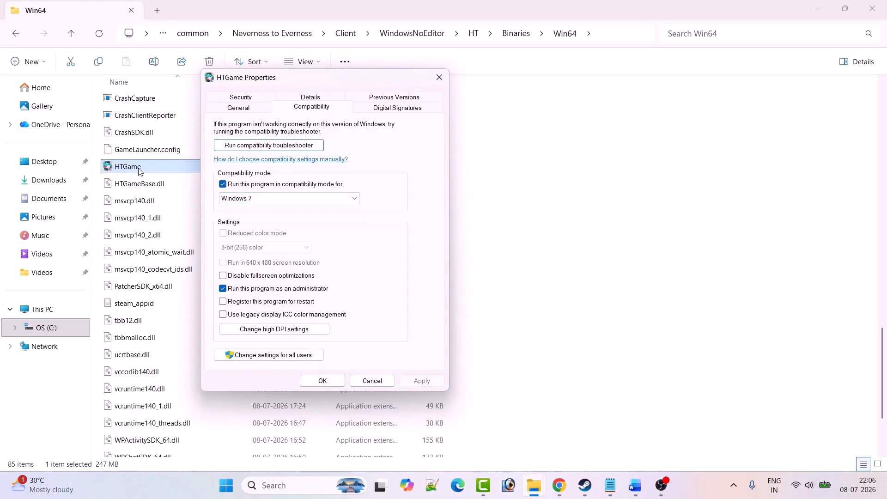
- Change the HTGame compatibility mode to Windows 8 and apply it
{"action": "left_click", "coordinate": [307, 199]}
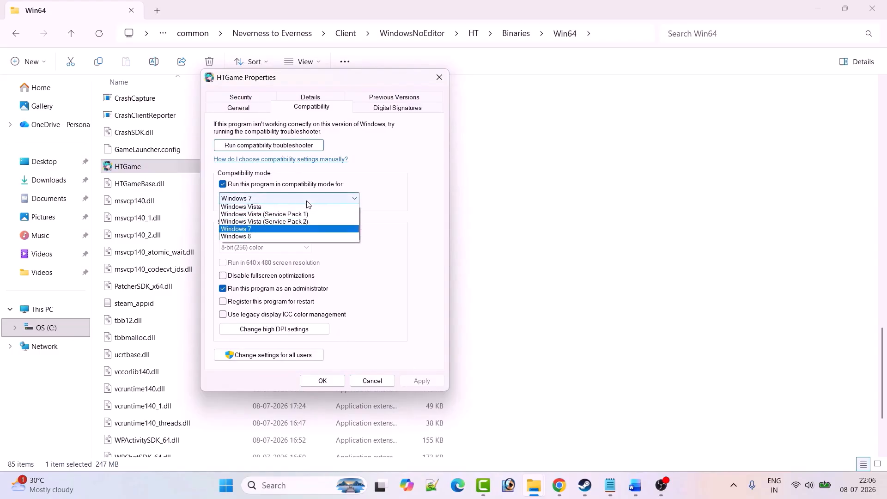
{"action": "left_click", "coordinate": [262, 234]}
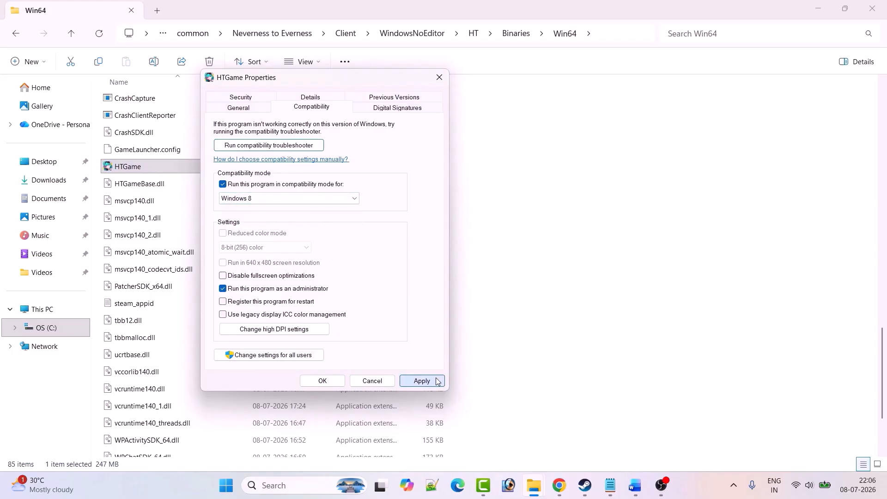
{"action": "left_click", "coordinate": [421, 381]}
{"action": "left_click", "coordinate": [139, 169]}
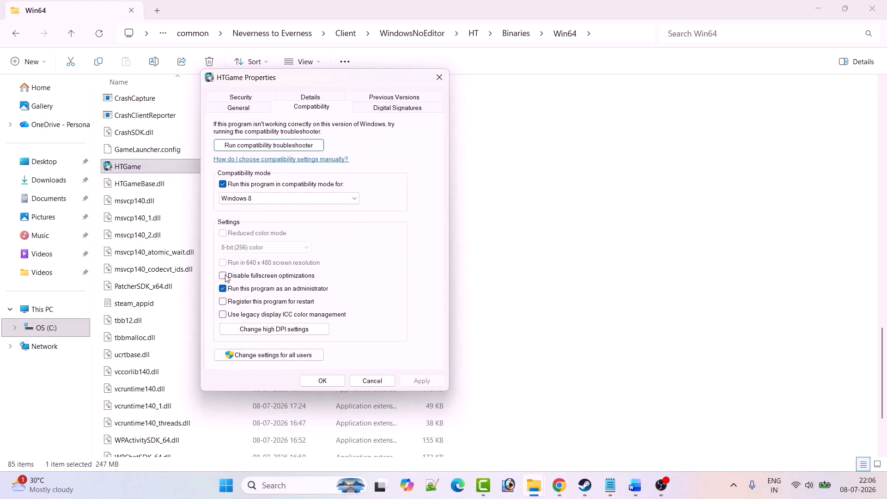
- Disable fullscreen optimizations for HTGame and apply the setting
{"action": "left_click", "coordinate": [239, 277]}
{"action": "left_click", "coordinate": [415, 383]}
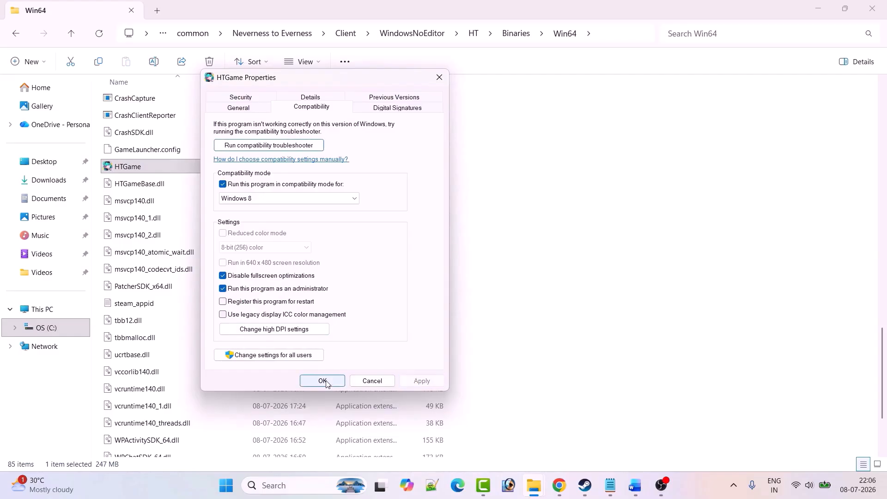
{"action": "left_click", "coordinate": [143, 173]}
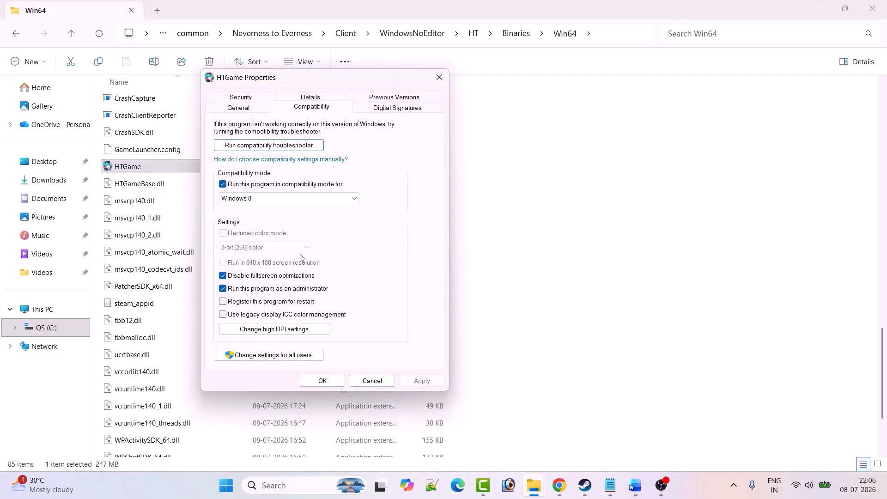
- Turn off compatibility mode, disabled fullscreen optimizations and running as administrator for HTGame, apply, and close its properties
{"action": "left_click", "coordinate": [222, 184]}
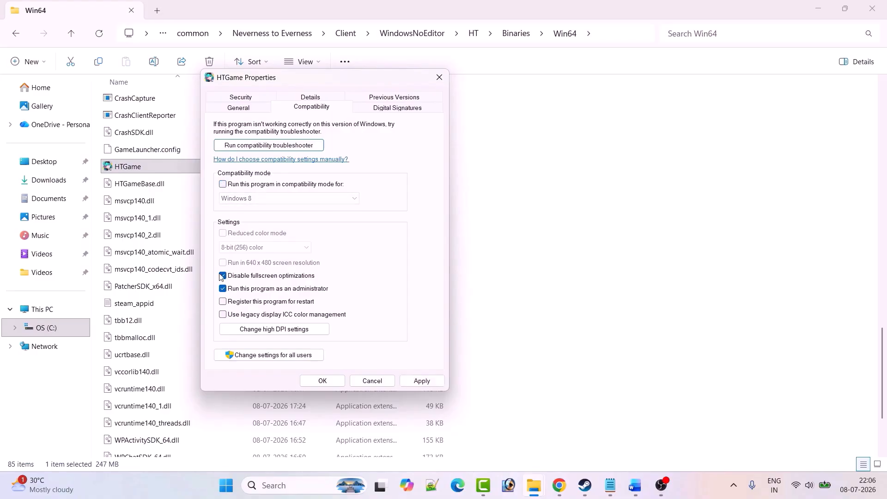
{"action": "left_click", "coordinate": [222, 276]}
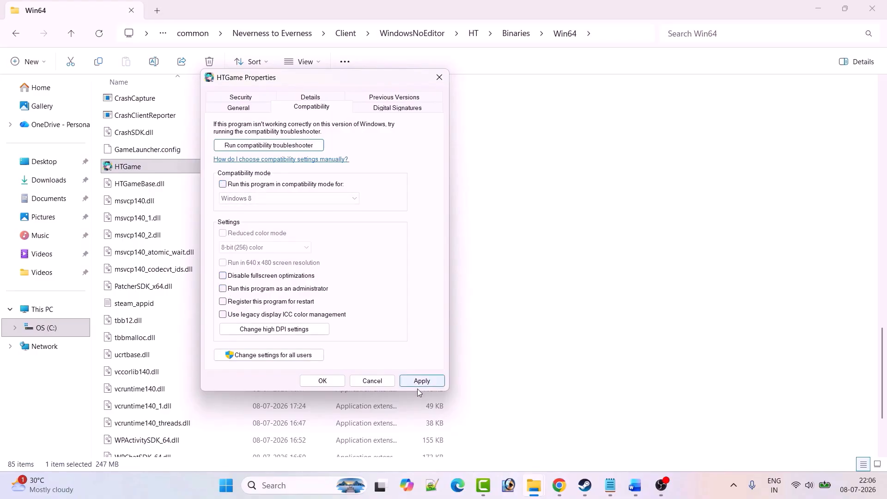
{"action": "left_click", "coordinate": [328, 384]}
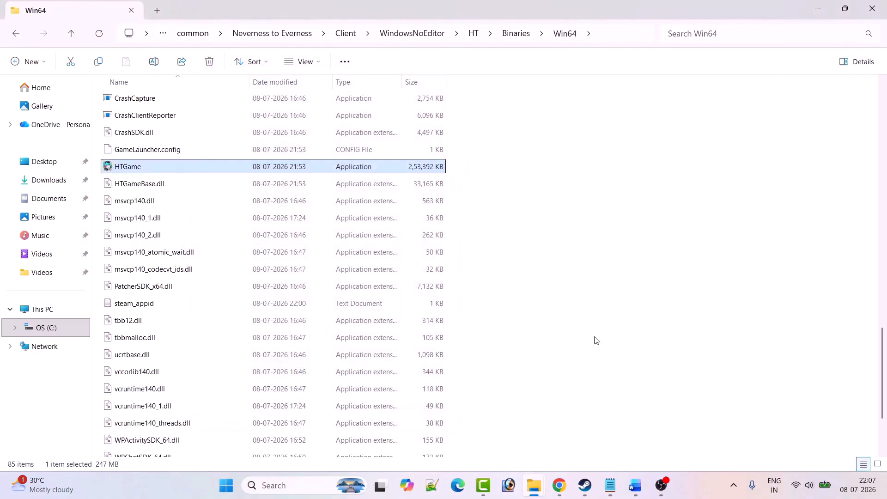
- Check Fix 4 in the Word notes, and open the Windows Graphics settings through a system search
{"action": "left_click", "coordinate": [635, 485]}
{"action": "scroll", "coordinate": [478, 332], "scroll_direction": "down", "scroll_amount": 1}
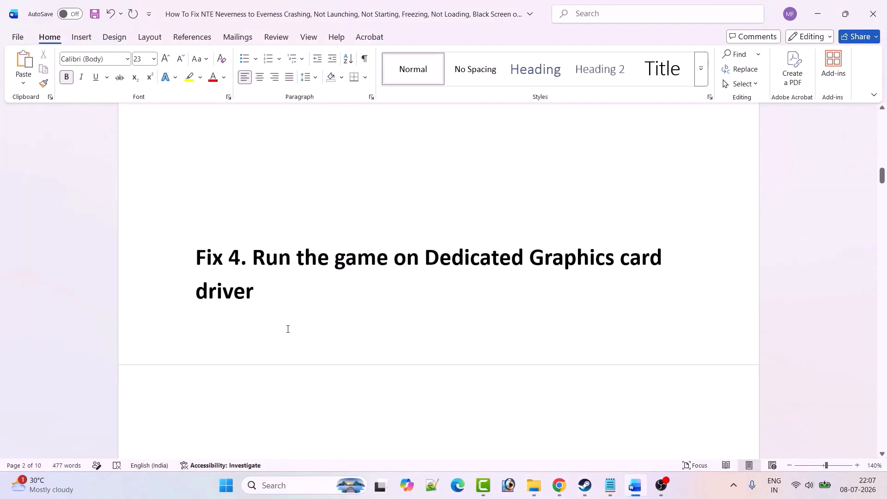
{"action": "left_click", "coordinate": [270, 485]}
{"action": "type", "text": "gr"}
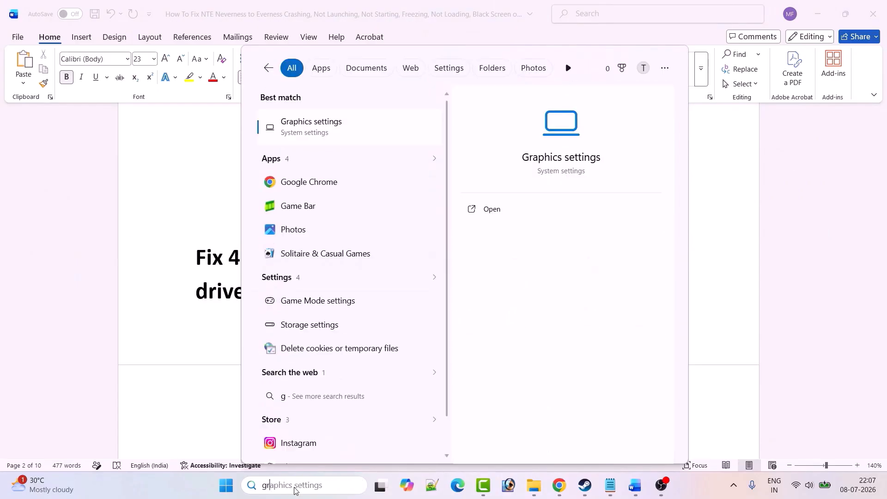
{"action": "type", "text": "aphics sett"}
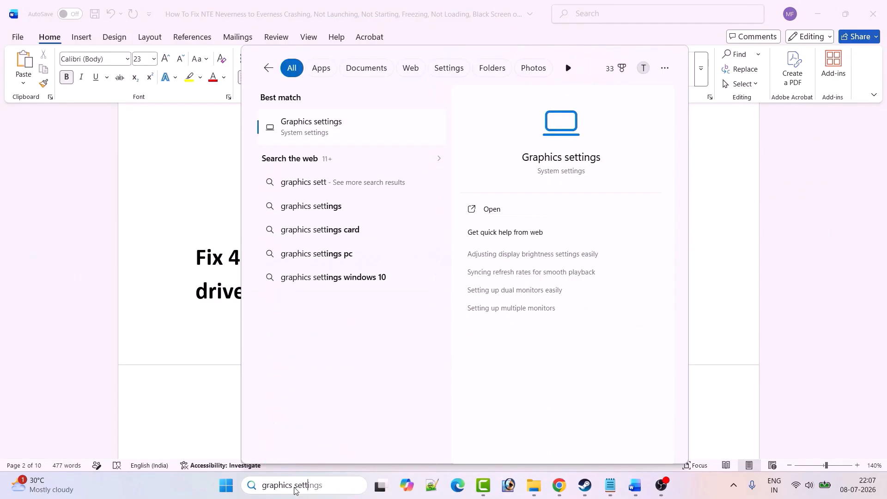
{"action": "left_click", "coordinate": [537, 216]}
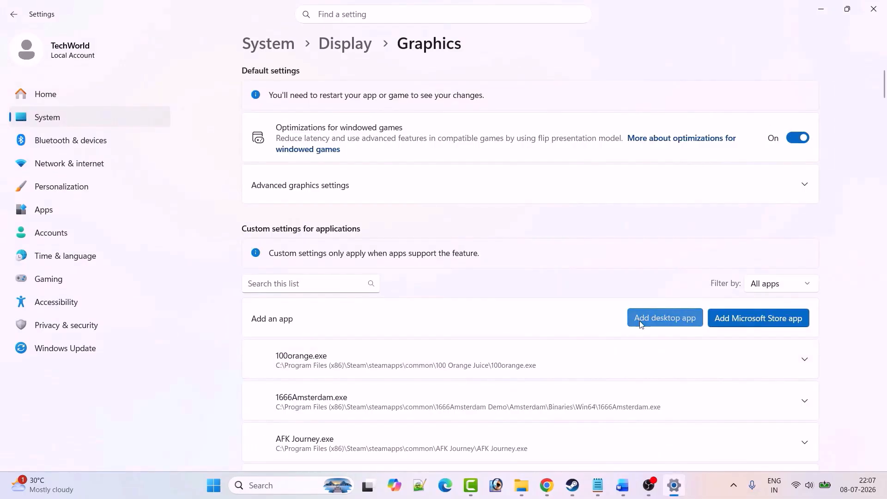
- Start adding a desktop app to the custom graphics settings and browse to the OS (C:) drive
{"action": "left_click", "coordinate": [637, 324]}
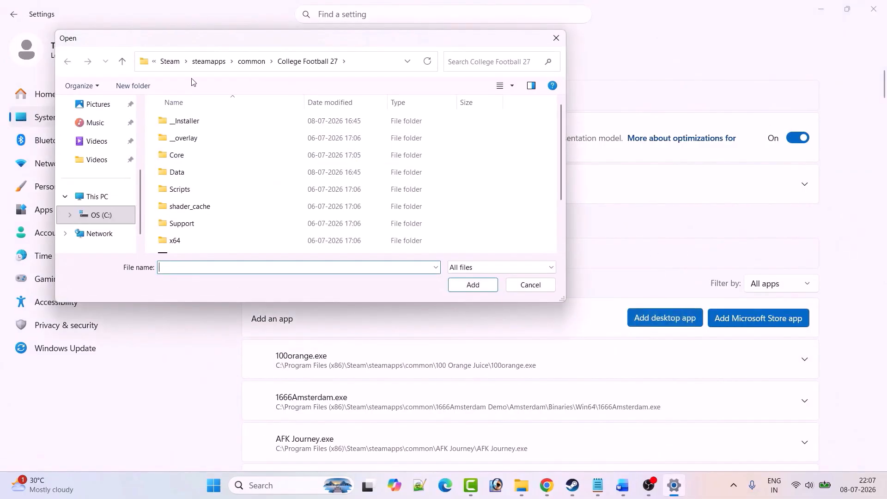
{"action": "left_click", "coordinate": [200, 65]}
{"action": "left_click", "coordinate": [170, 60]}
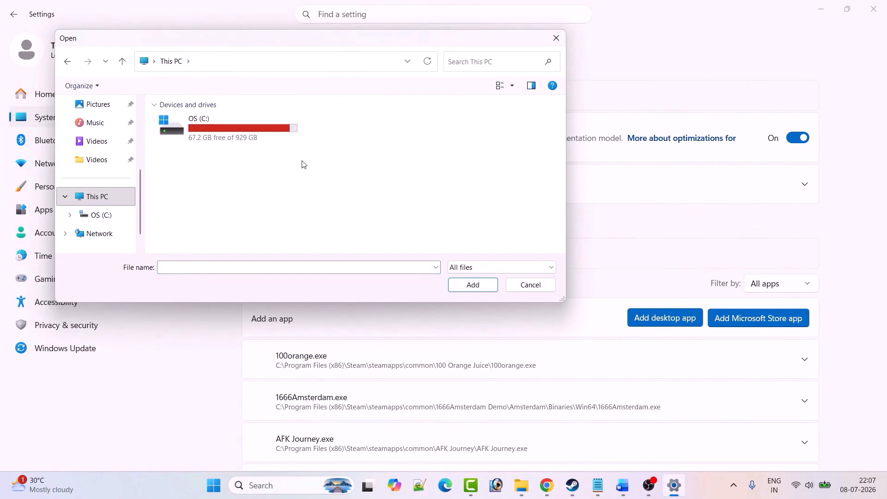
{"action": "left_click", "coordinate": [227, 133]}
{"action": "double_click", "coordinate": [226, 133]}
{"action": "left_click", "coordinate": [211, 174]}
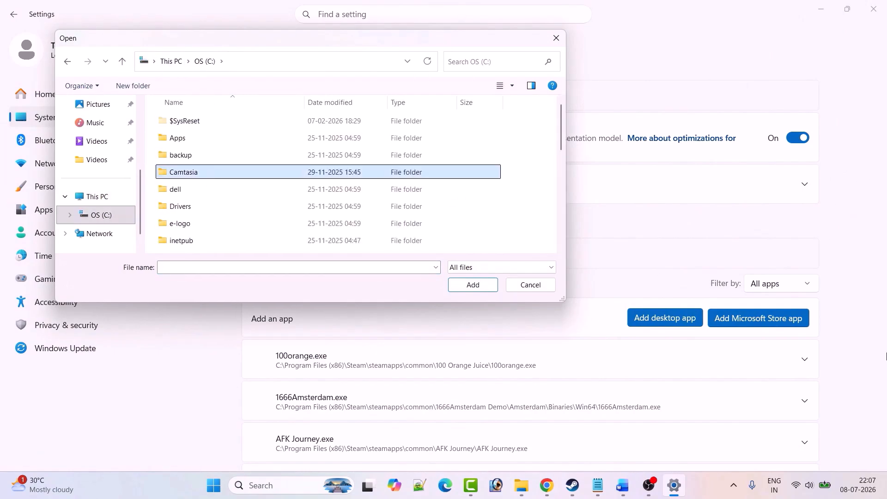
- Browse to the folder Program Files (x86)\Steam\steamapps\common\Neverness to Everness
{"action": "key", "text": "p"}
{"action": "key", "text": "p"}
{"action": "key", "text": "p"}
{"action": "key", "text": "Return"}
{"action": "key", "text": "s"}
{"action": "key", "text": "Return"}
{"action": "key", "text": "s"}
{"action": "key", "text": "s"}
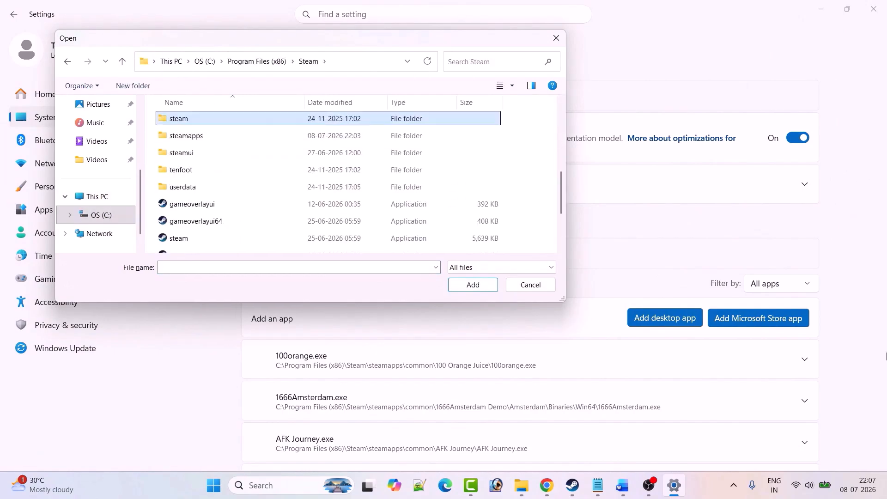
{"action": "key", "text": "Return"}
{"action": "key", "text": "c"}
{"action": "key", "text": "Return"}
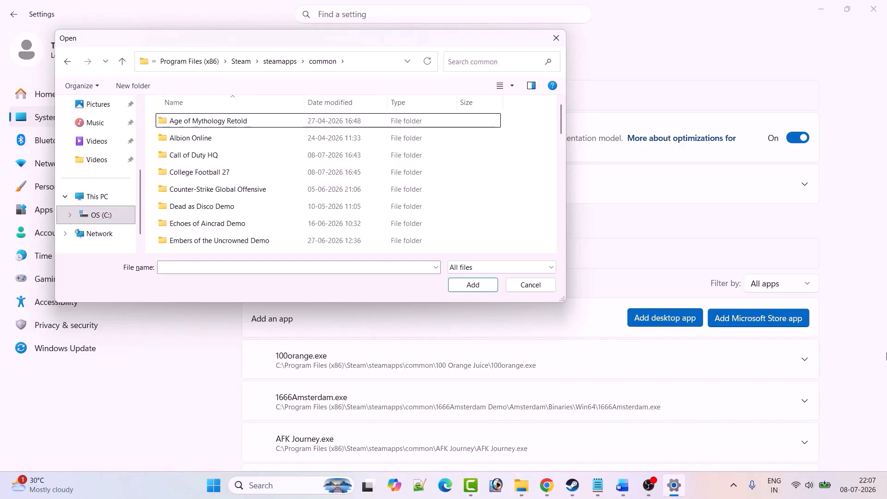
{"action": "key", "text": "n"}
{"action": "key", "text": "Return"}
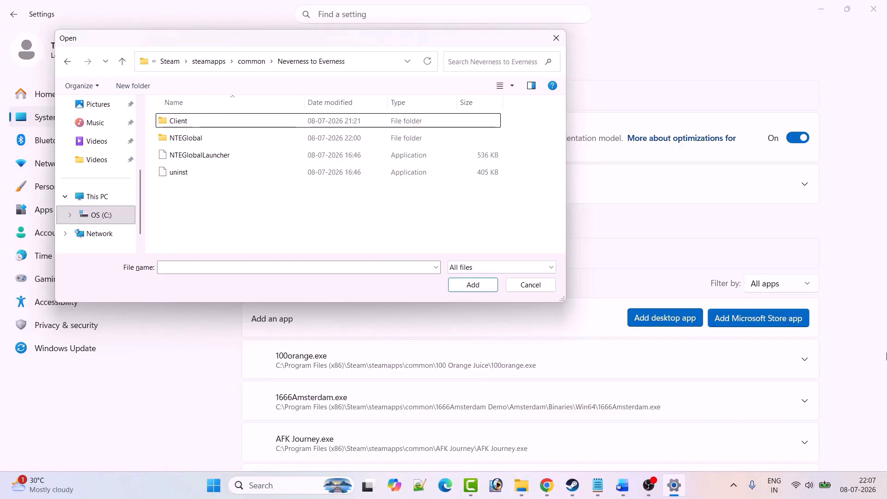
- Add the NTEGlobalGame application from the NTEGlobal folder to the graphics app list
{"action": "left_click", "coordinate": [201, 141]}
{"action": "double_click", "coordinate": [201, 142]}
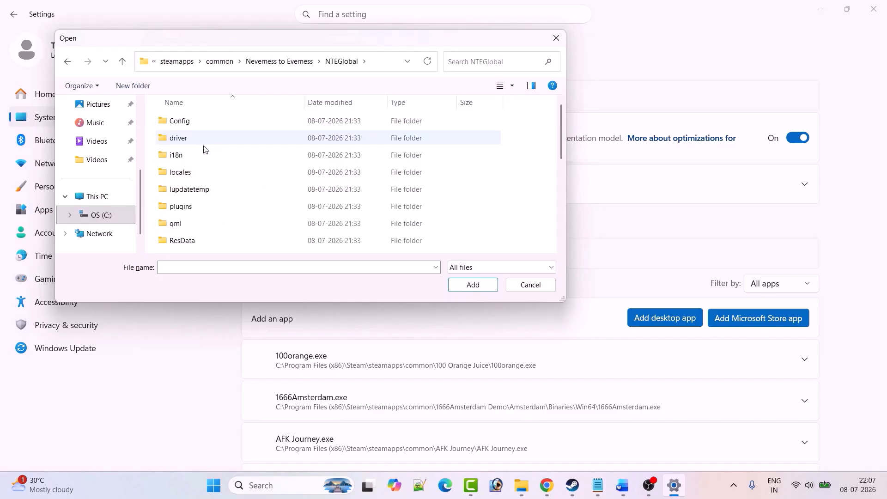
{"action": "scroll", "coordinate": [204, 152], "scroll_direction": "down", "scroll_amount": 3}
{"action": "left_click", "coordinate": [202, 197]}
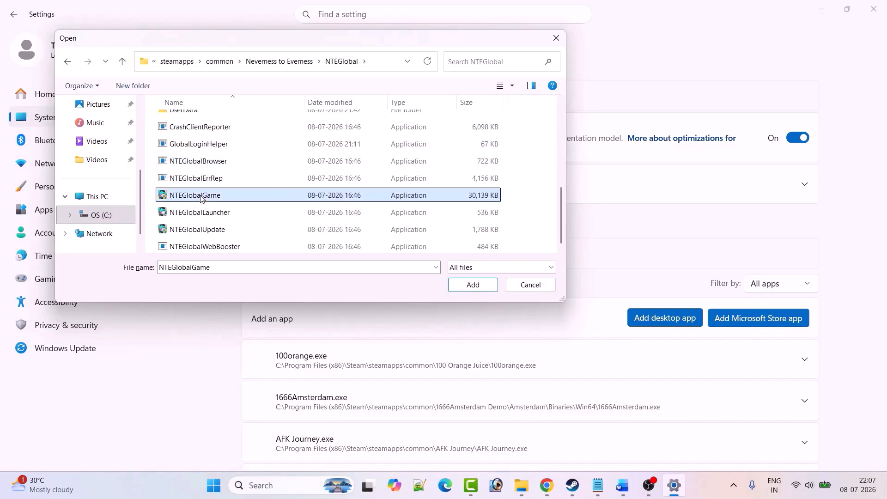
{"action": "left_click", "coordinate": [477, 286]}
- Find NTE Launcher in the graphics app list and change its GPU preference to use the dedicated graphics card
{"action": "scroll", "coordinate": [478, 286], "scroll_direction": "down", "scroll_amount": 15}
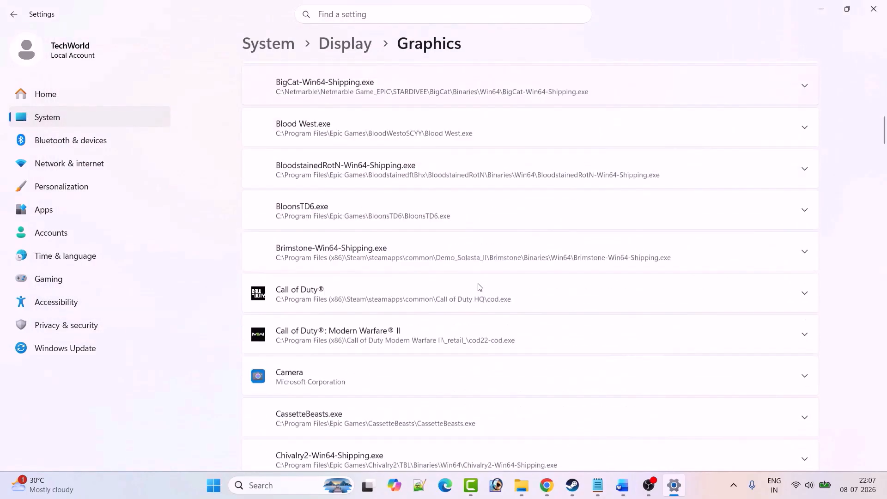
{"action": "scroll", "coordinate": [477, 287], "scroll_direction": "down", "scroll_amount": 20}
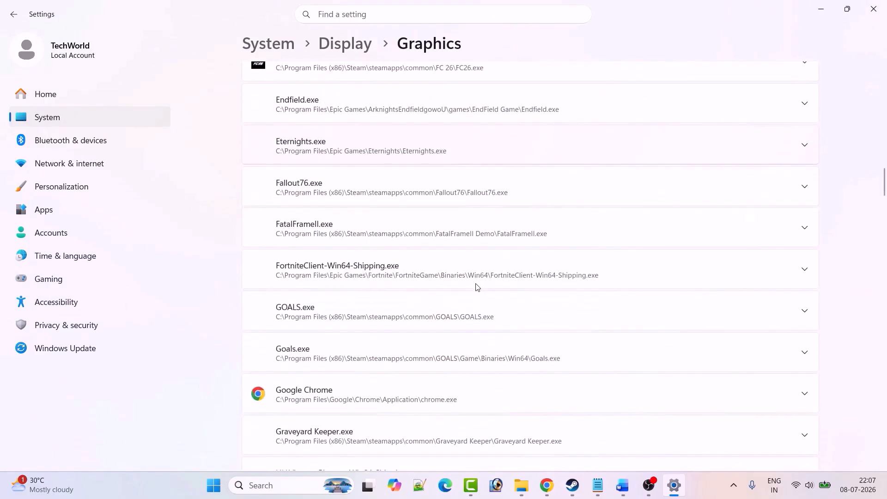
{"action": "left_click", "coordinate": [804, 181]}
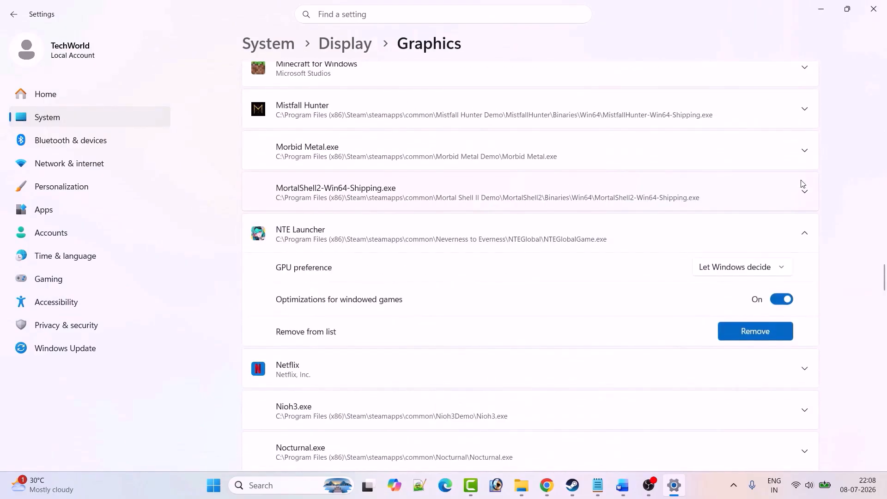
{"action": "left_click", "coordinate": [719, 267]}
{"action": "left_click", "coordinate": [707, 308]}
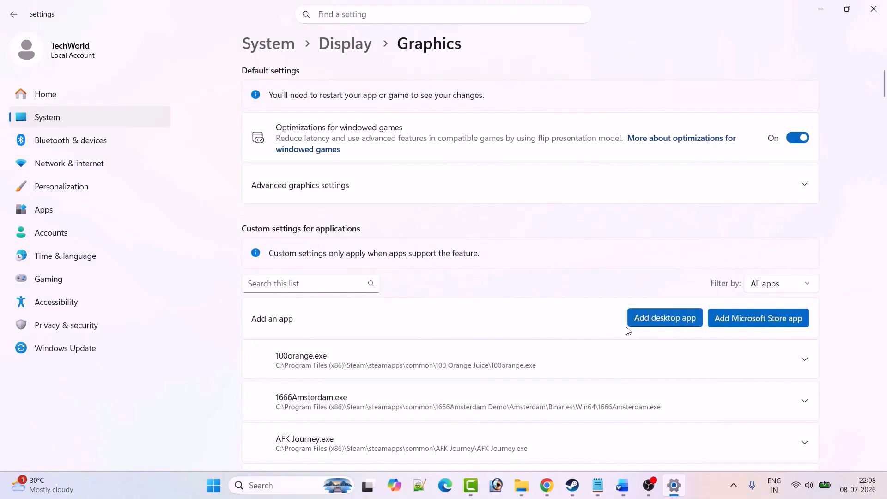
- Add the HTGame application from Client\WindowsNoEditor\HT\Binaries\Win64 in the Neverness to Everness folder to the graphics app list
{"action": "left_click", "coordinate": [669, 318]}
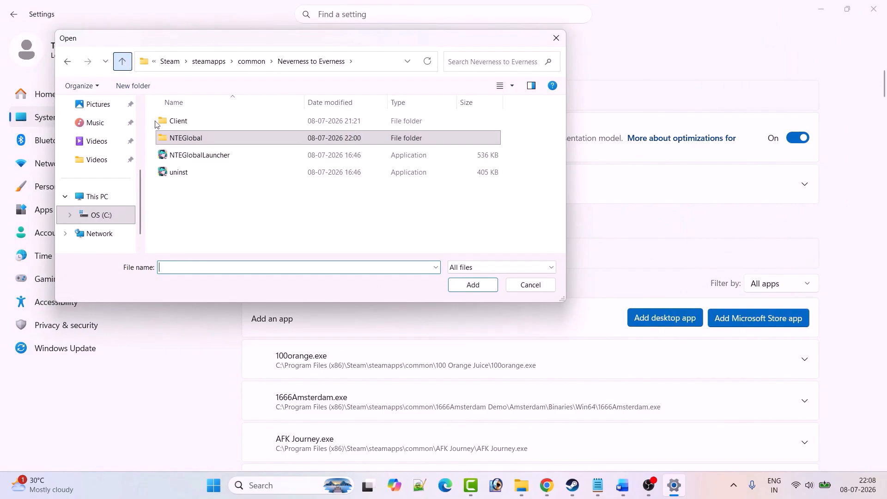
{"action": "double_click", "coordinate": [202, 121]}
{"action": "double_click", "coordinate": [210, 122]}
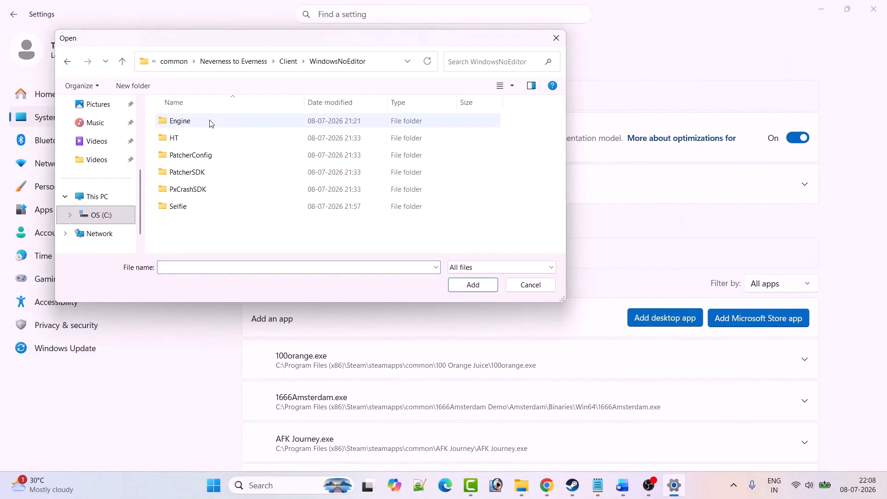
{"action": "double_click", "coordinate": [197, 136]}
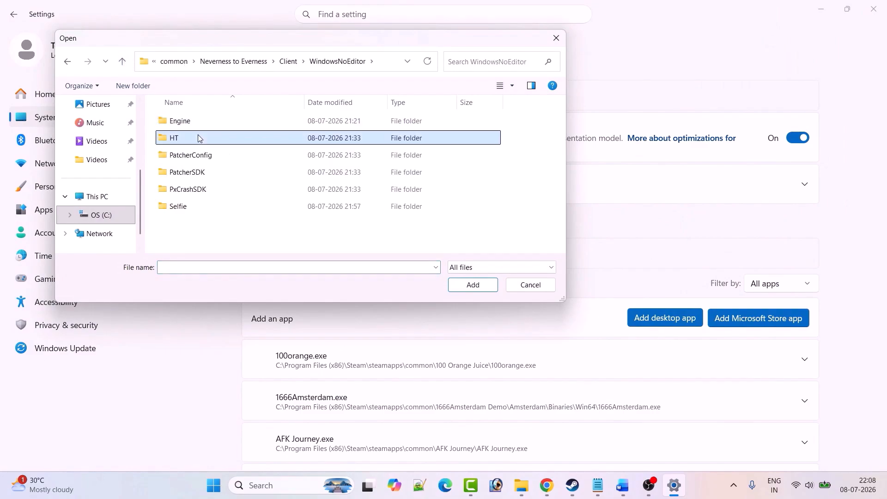
{"action": "double_click", "coordinate": [203, 122]}
{"action": "double_click", "coordinate": [204, 121]}
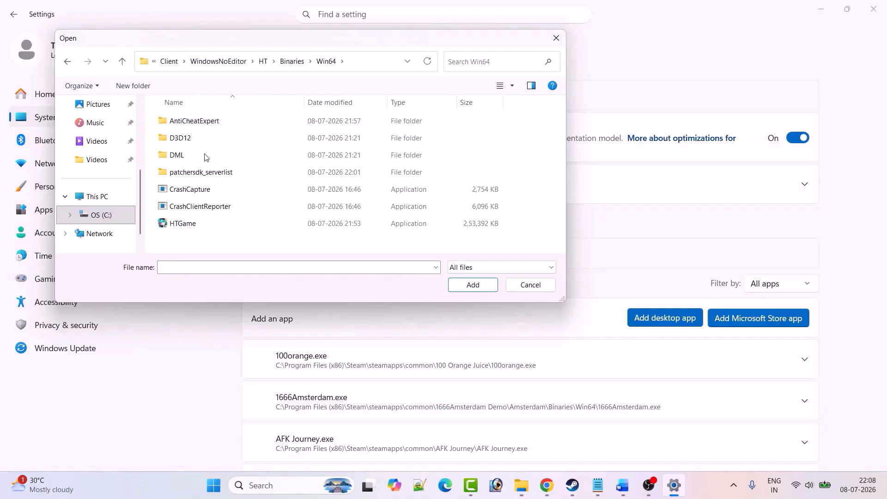
{"action": "left_click", "coordinate": [204, 226]}
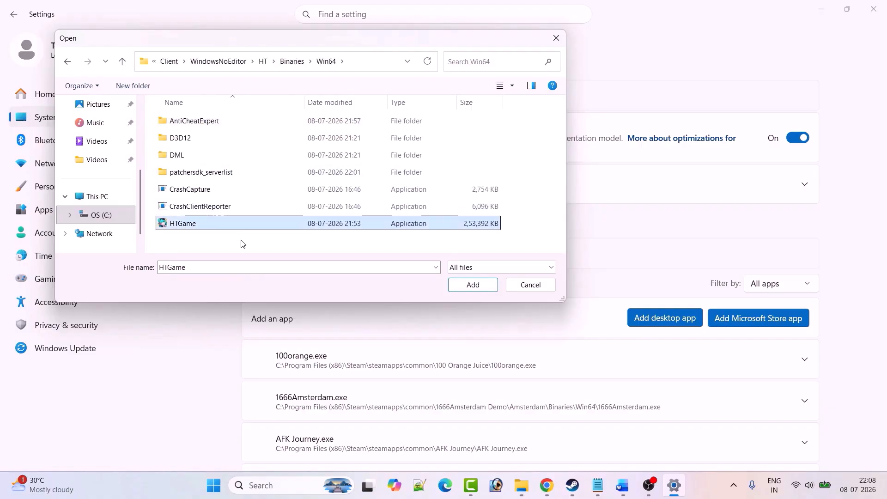
{"action": "left_click", "coordinate": [473, 285]}
- Find NTE in the graphics app list and set its GPU preference to High Performance (NVIDIA GeForce RTX 3050 6GB Laptop GPU)
{"action": "scroll", "coordinate": [472, 287], "scroll_direction": "down", "scroll_amount": 10}
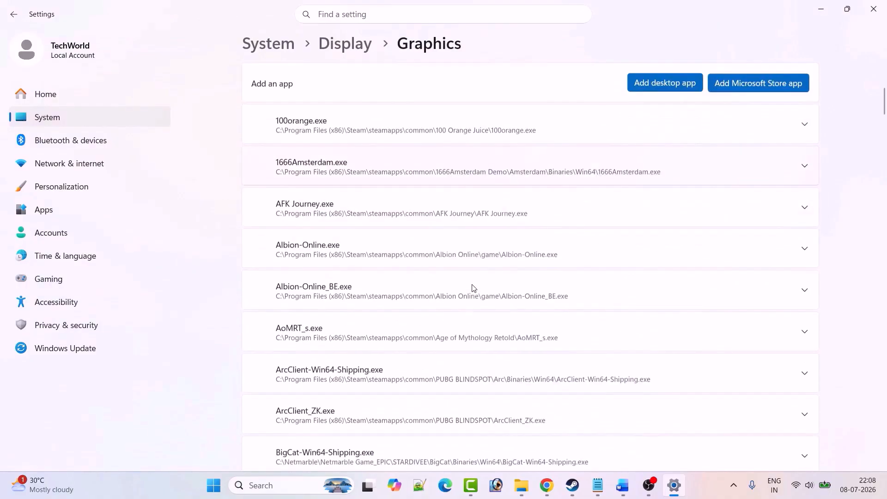
{"action": "scroll", "coordinate": [471, 286], "scroll_direction": "down", "scroll_amount": 20}
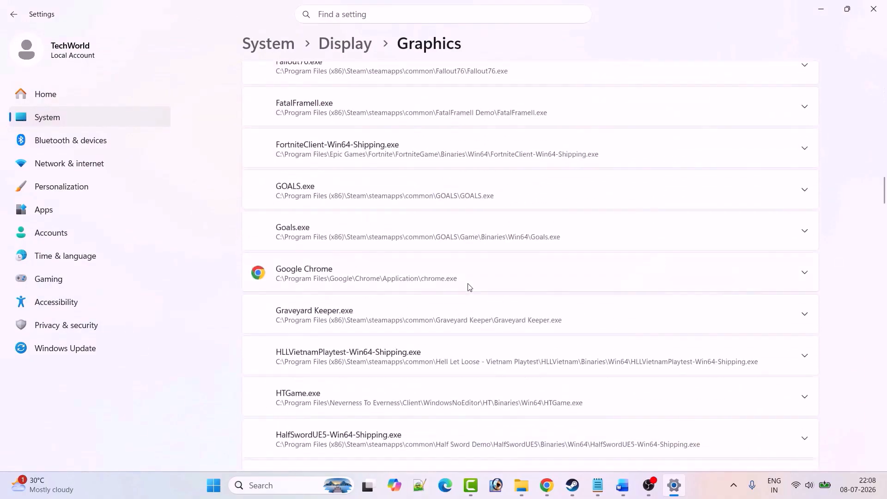
{"action": "scroll", "coordinate": [468, 284], "scroll_direction": "down", "scroll_amount": 10}
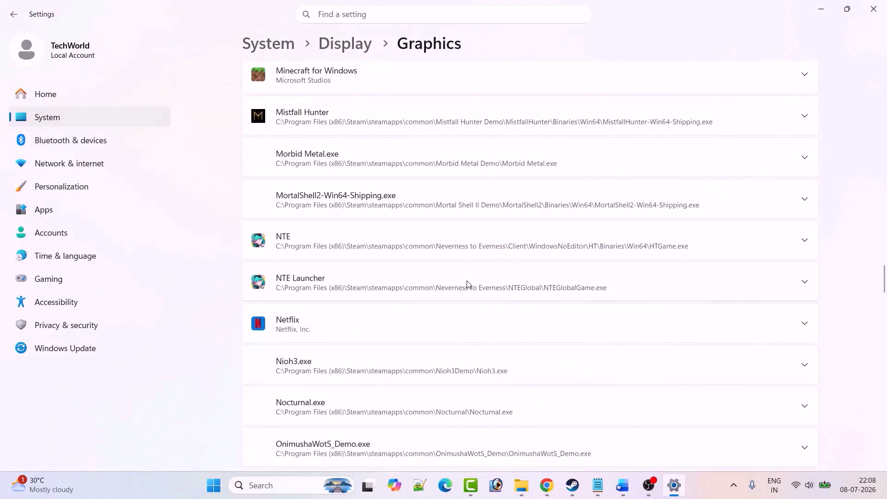
{"action": "left_click", "coordinate": [396, 245]}
{"action": "scroll", "coordinate": [357, 265], "scroll_direction": "down", "scroll_amount": 2}
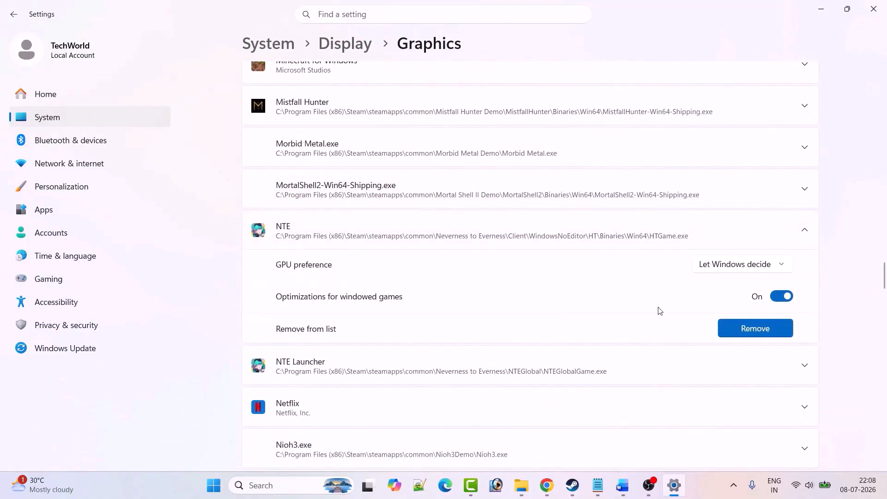
{"action": "left_click", "coordinate": [757, 265]}
{"action": "left_click", "coordinate": [706, 303]}
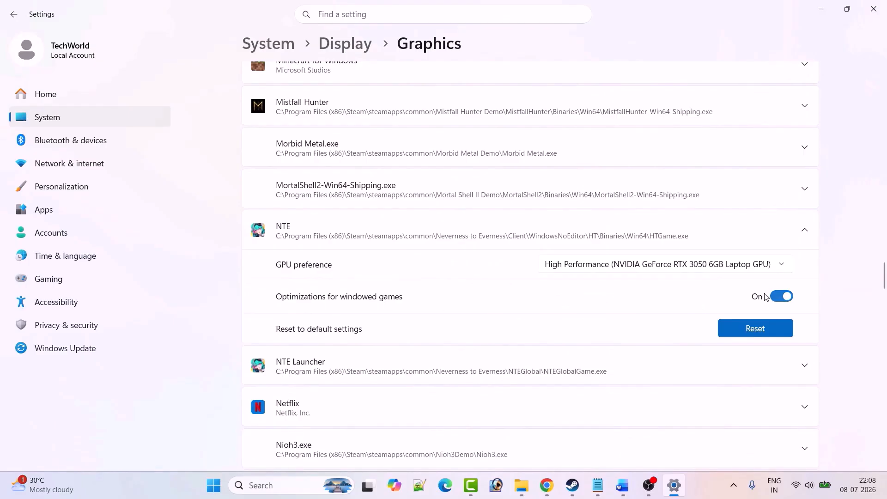
- Switch to the Word document and read Fix 5 about allowing the game exe files through controlled folder access and firewall
{"action": "left_click", "coordinate": [572, 485]}
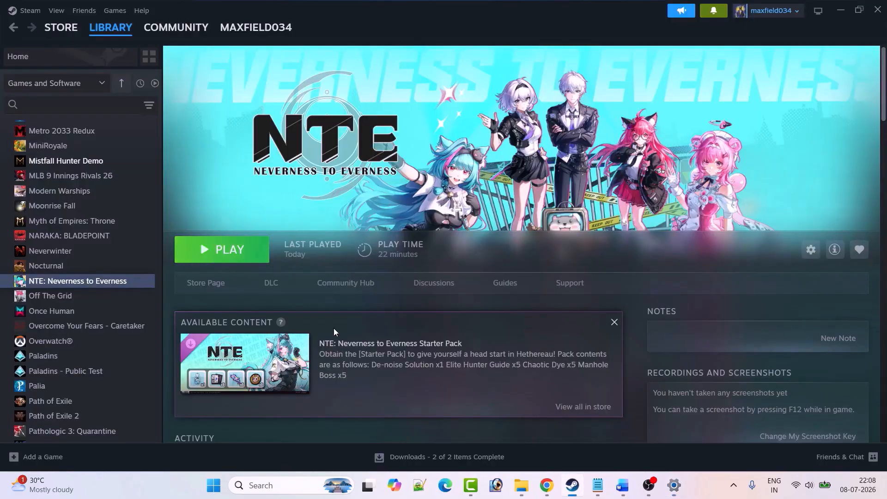
{"action": "left_click", "coordinate": [622, 484]}
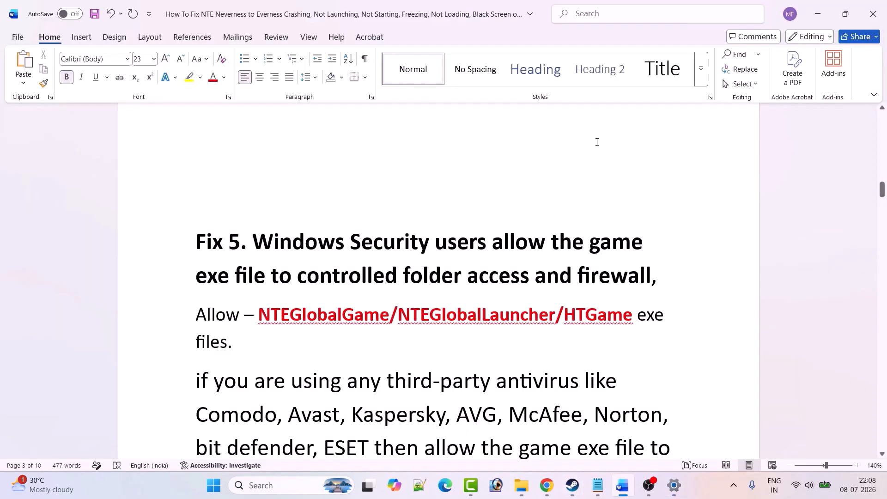
{"action": "scroll", "coordinate": [597, 142], "scroll_direction": "down", "scroll_amount": 2}
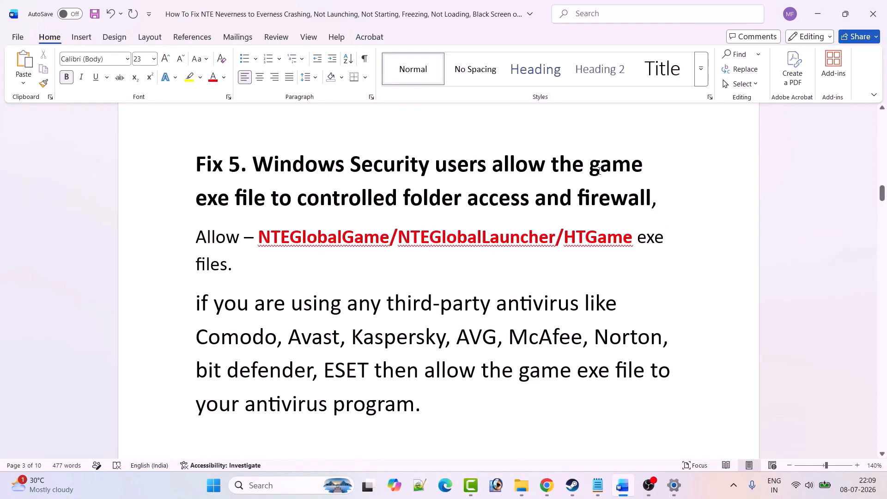
- Search Windows for "windows sec" and open Windows Security
{"action": "left_click", "coordinate": [303, 484]}
{"action": "type", "text": "wind"}
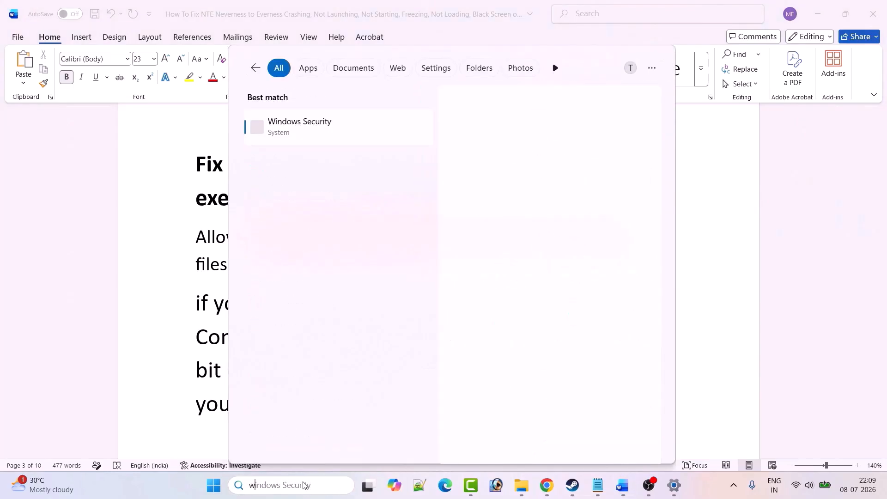
{"action": "type", "text": "ows sec"}
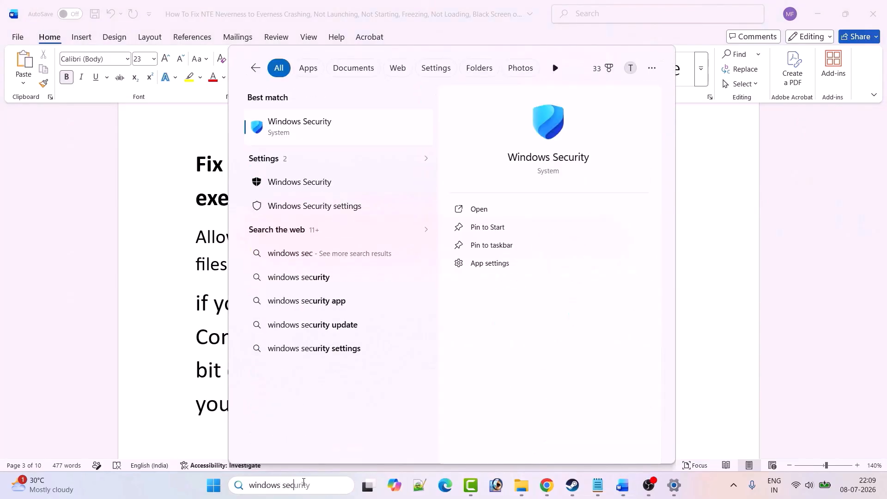
{"action": "left_click", "coordinate": [480, 211]}
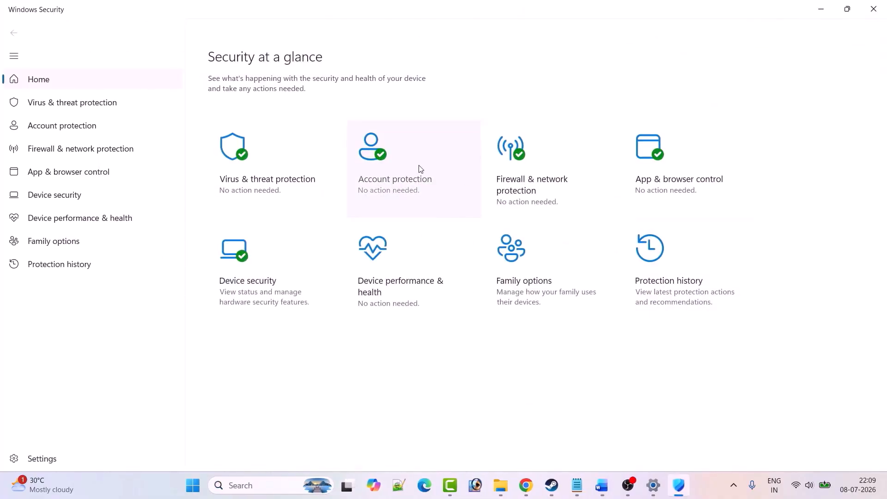
- Open the list of apps allowed through Controlled folder access in the Ransomware protection settings
{"action": "left_click", "coordinate": [268, 181]}
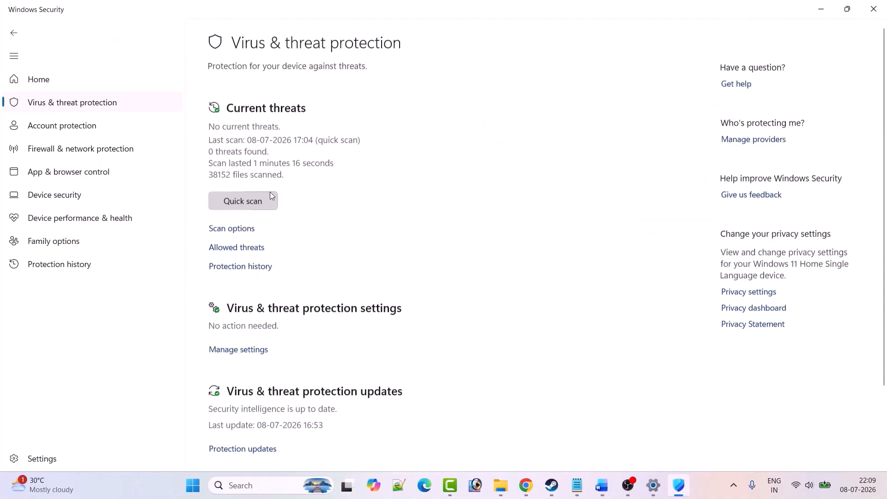
{"action": "scroll", "coordinate": [465, 257], "scroll_direction": "down", "scroll_amount": 2}
{"action": "left_click", "coordinate": [282, 438]}
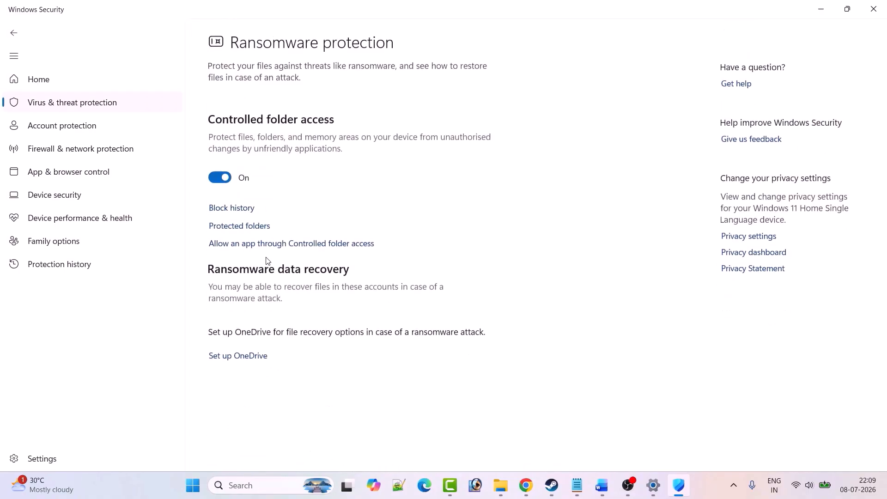
{"action": "left_click", "coordinate": [317, 245]}
{"action": "scroll", "coordinate": [388, 341], "scroll_direction": "down", "scroll_amount": 2}
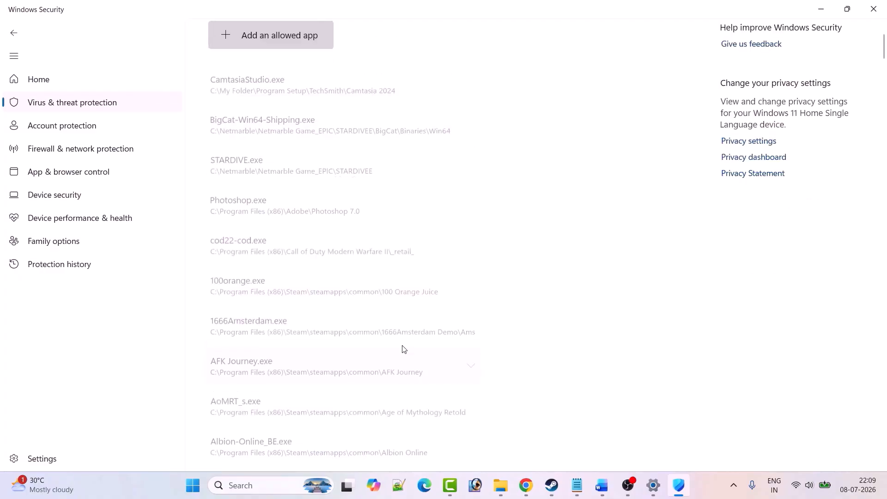
- Start adding an allowed app by browsing all apps and go to the OS (C:) drive
{"action": "left_click", "coordinate": [223, 37]}
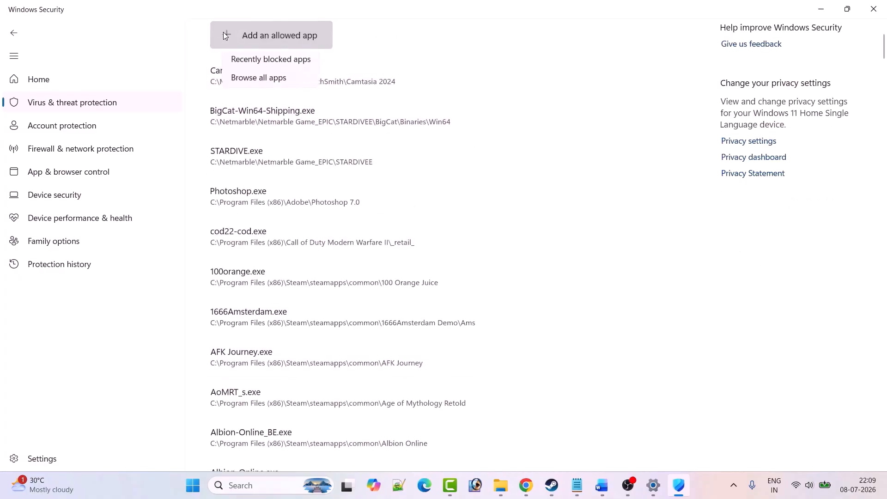
{"action": "left_click", "coordinate": [259, 78]}
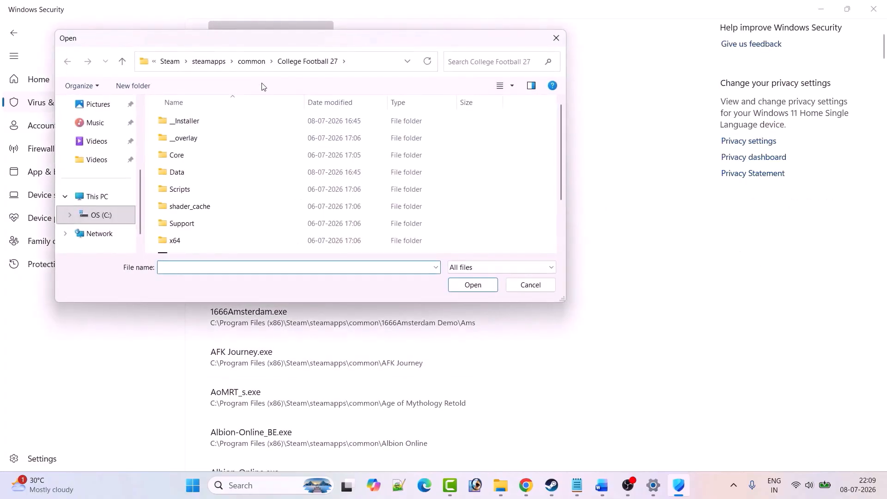
{"action": "left_click", "coordinate": [170, 61]}
{"action": "left_click", "coordinate": [168, 61]}
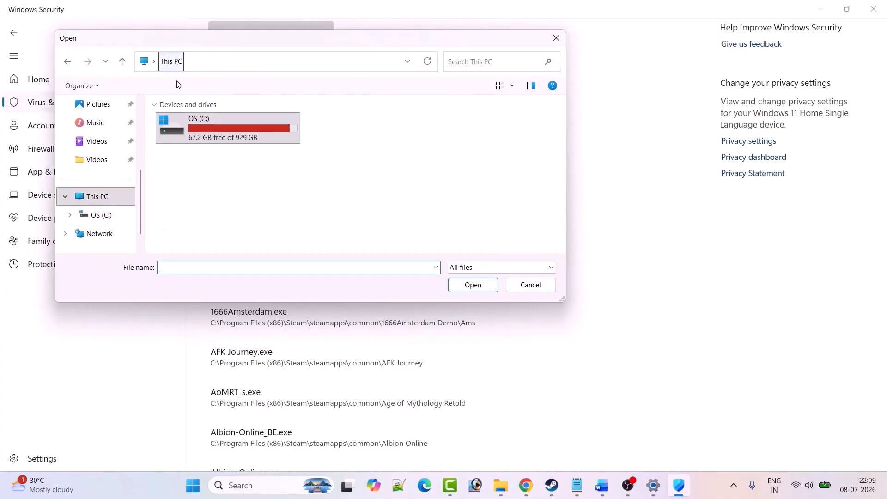
{"action": "double_click", "coordinate": [235, 134]}
- Browse to the folder Program Files (x86)\Steam\steamapps\common\Neverness to Everness for the allowed app
{"action": "left_click", "coordinate": [198, 154]}
{"action": "key", "text": "p"}
{"action": "key", "text": "p"}
{"action": "key", "text": "p"}
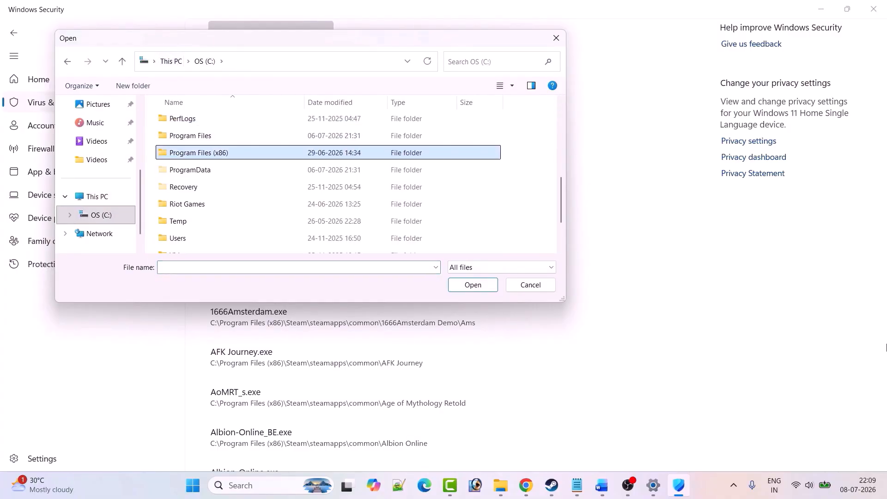
{"action": "key", "text": "Return"}
{"action": "key", "text": "s"}
{"action": "key", "text": "Return"}
{"action": "key", "text": "s"}
{"action": "key", "text": "s"}
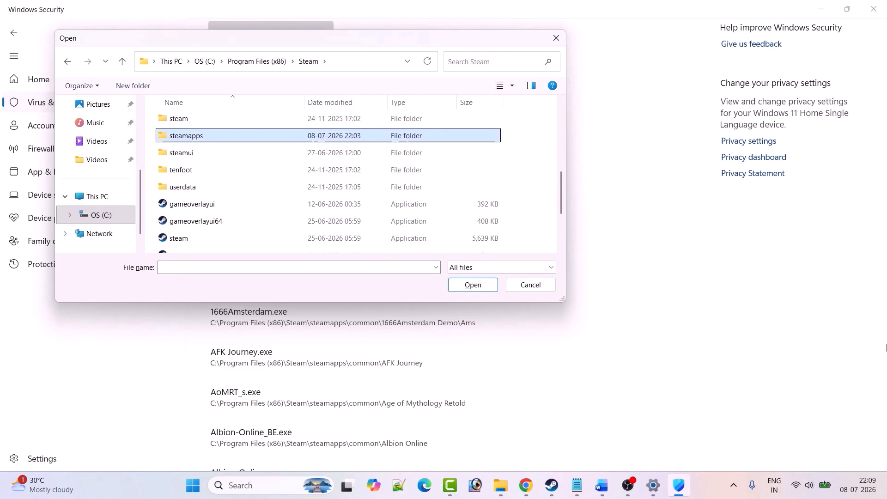
{"action": "key", "text": "Return"}
{"action": "key", "text": "c"}
{"action": "key", "text": "Return"}
{"action": "key", "text": "n"}
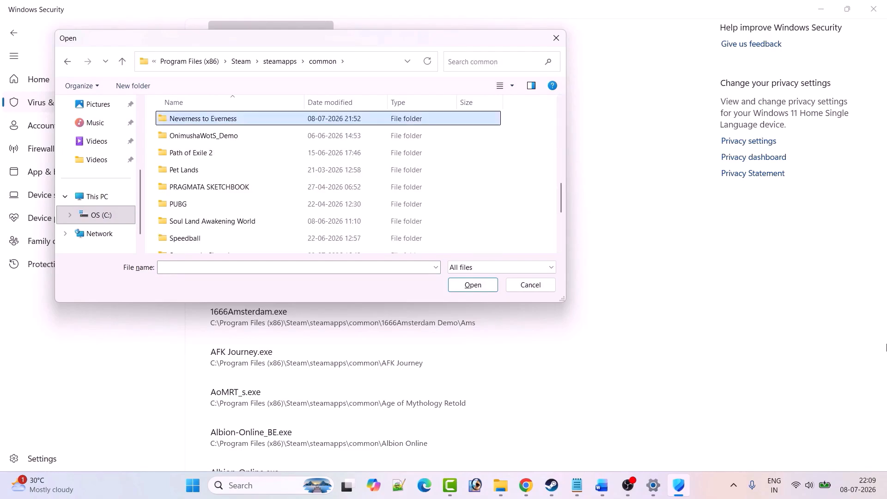
{"action": "key", "text": "Return"}
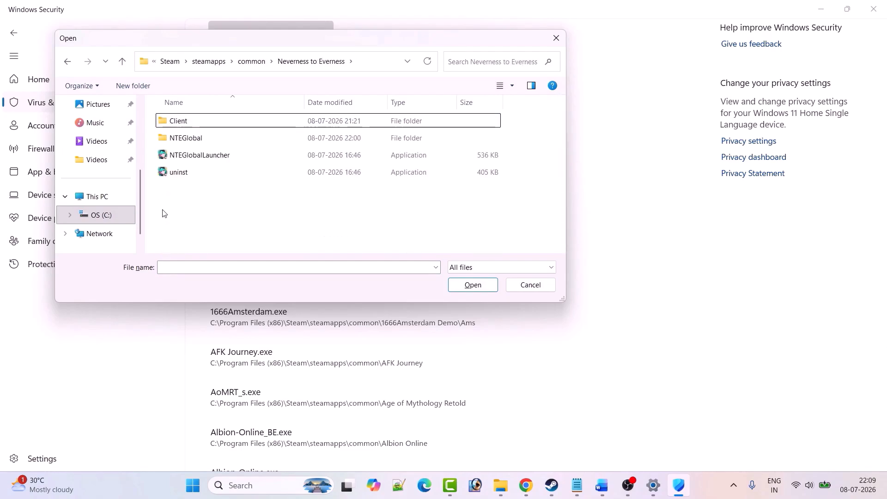
- Allow the NTEGlobalGame application from the NTEGlobal folder through Controlled folder access
{"action": "left_click", "coordinate": [183, 140]}
{"action": "double_click", "coordinate": [194, 144]}
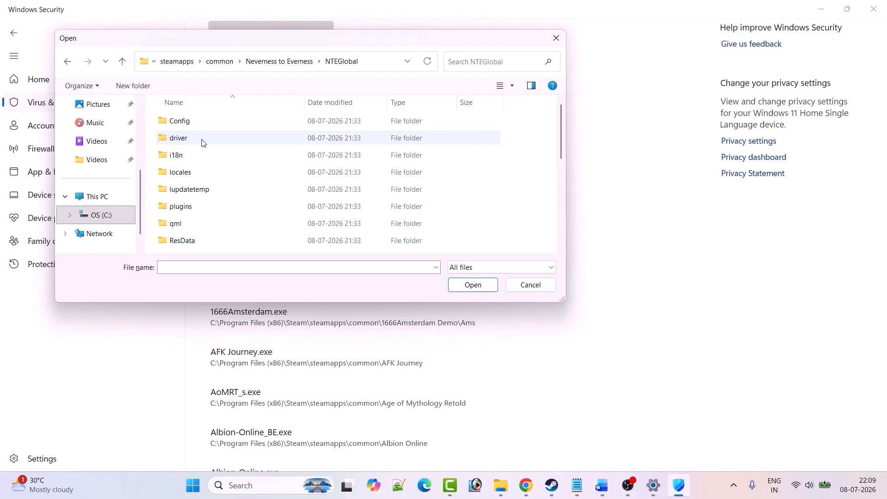
{"action": "scroll", "coordinate": [203, 175], "scroll_direction": "down", "scroll_amount": 3}
{"action": "left_click", "coordinate": [200, 199]}
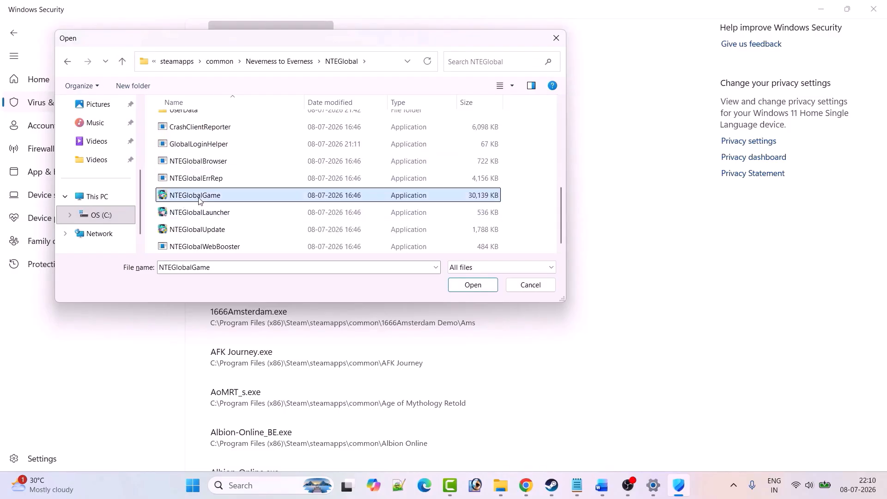
{"action": "left_click", "coordinate": [472, 285]}
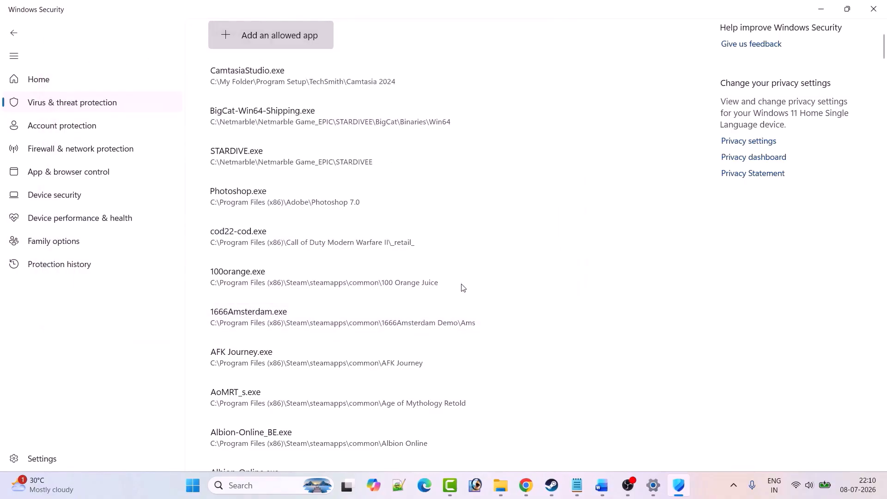
- Allow the NTEGlobalLauncher application from the NTEGlobal folder through Controlled folder access
{"action": "left_click", "coordinate": [226, 34]}
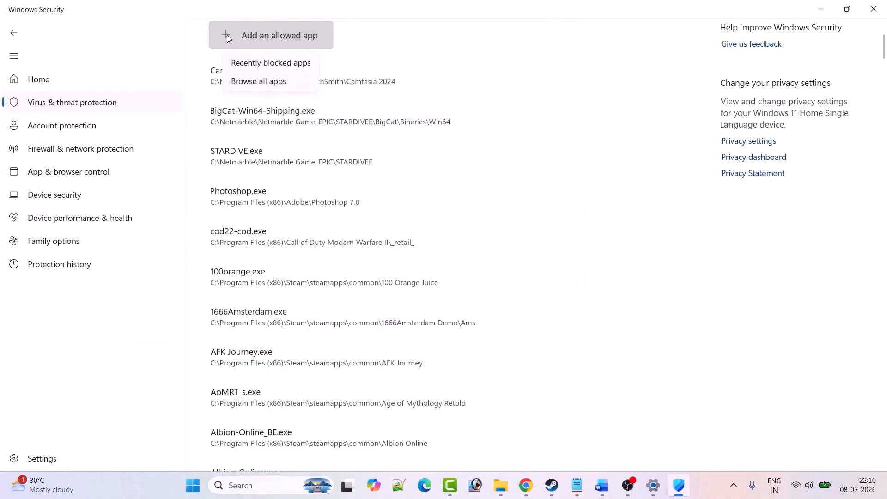
{"action": "left_click", "coordinate": [248, 81]}
{"action": "scroll", "coordinate": [247, 170], "scroll_direction": "down", "scroll_amount": 5}
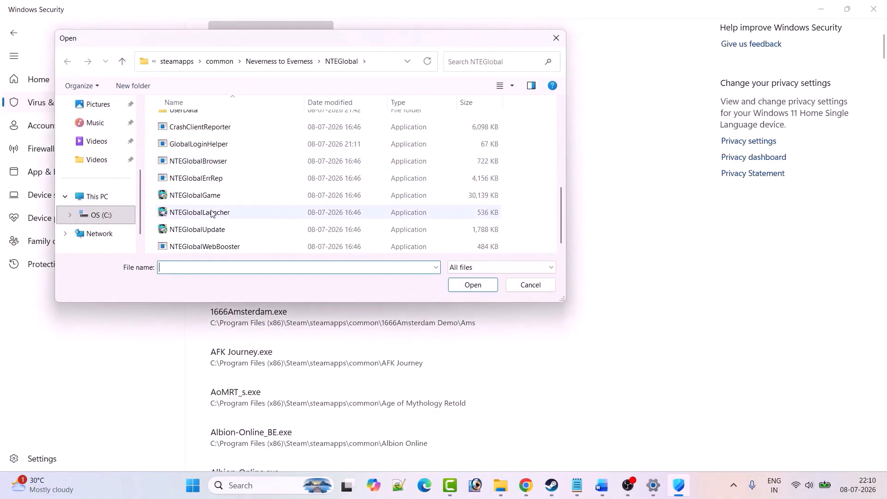
{"action": "left_click", "coordinate": [213, 215]}
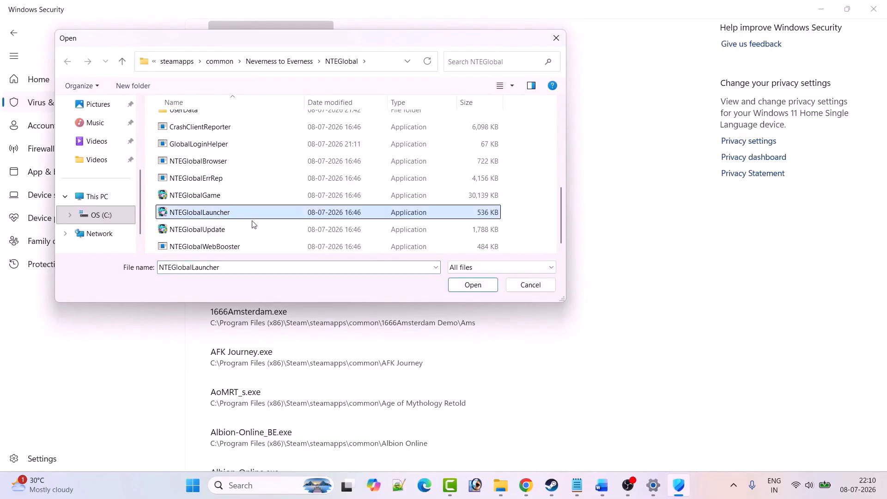
{"action": "left_click", "coordinate": [471, 286]}
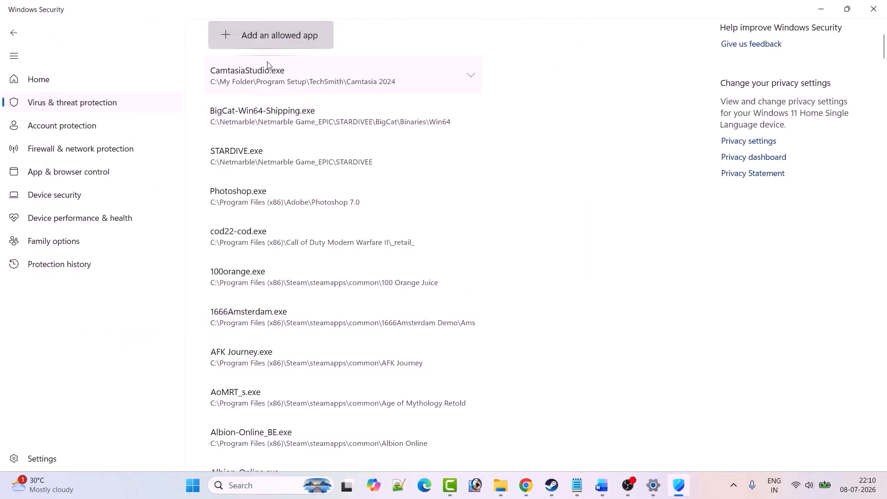
- Allow the HTGame application from Client\WindowsNoEditor\HT\Binaries\Win64 in the Neverness to Everness folder through Controlled folder access
{"action": "left_click", "coordinate": [228, 38]}
{"action": "left_click", "coordinate": [269, 85]}
{"action": "left_click", "coordinate": [122, 61]}
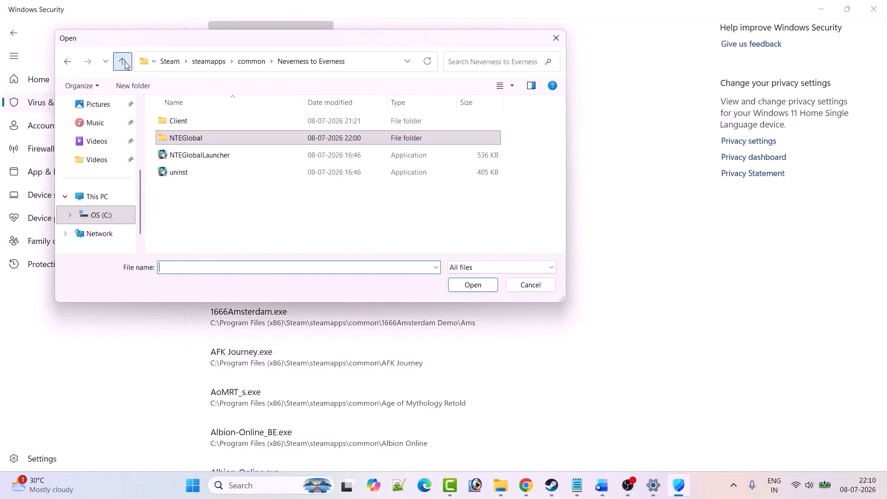
{"action": "double_click", "coordinate": [178, 121]}
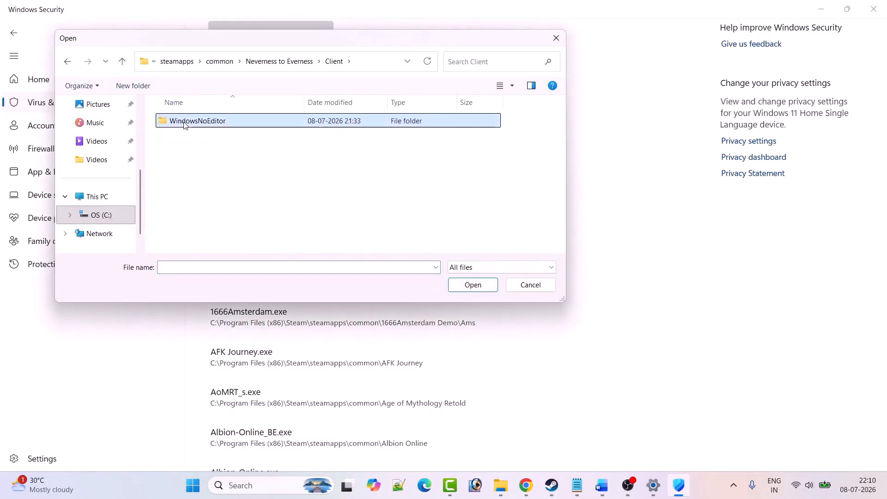
{"action": "double_click", "coordinate": [184, 122]}
{"action": "double_click", "coordinate": [184, 137]}
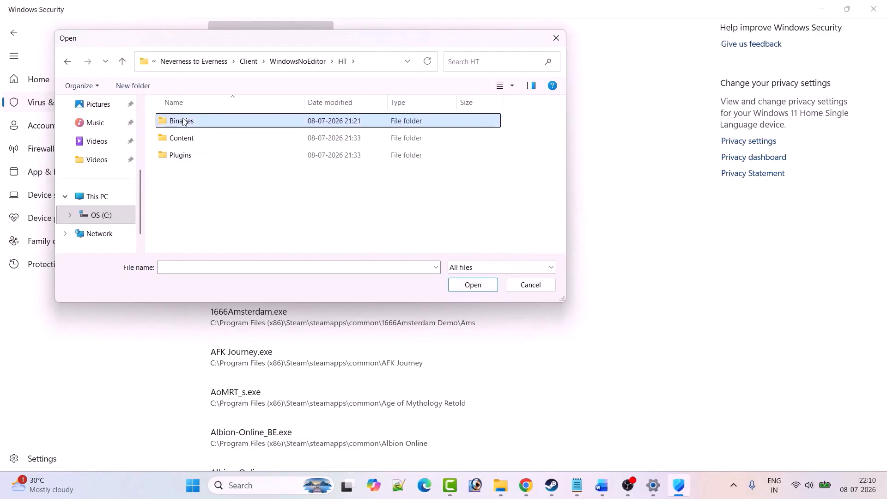
{"action": "double_click", "coordinate": [182, 121]}
{"action": "double_click", "coordinate": [183, 121]}
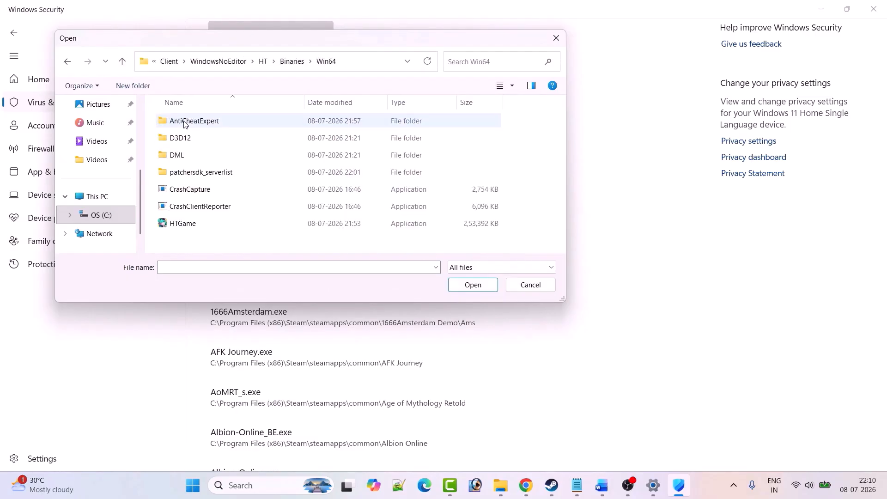
{"action": "left_click", "coordinate": [187, 225]}
{"action": "left_click", "coordinate": [472, 285]}
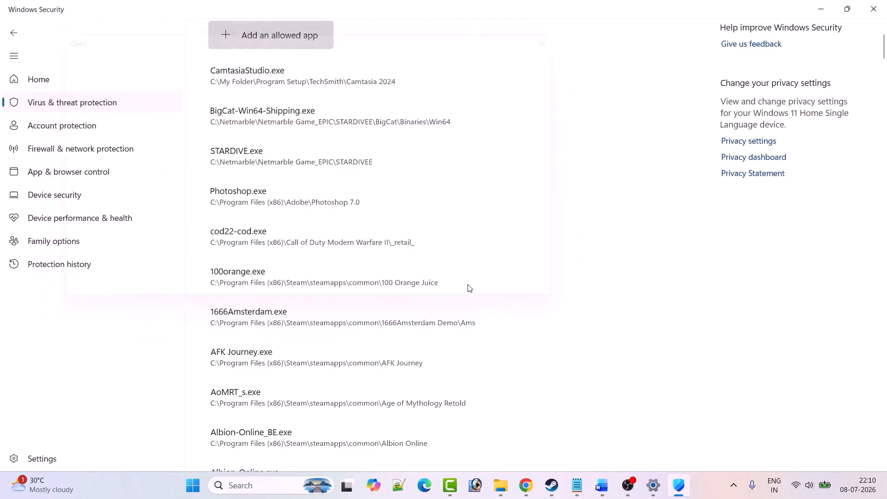
- Return to the security overview and open the list of apps allowed through the firewall under Firewall & network protection
{"action": "left_click", "coordinate": [20, 36]}
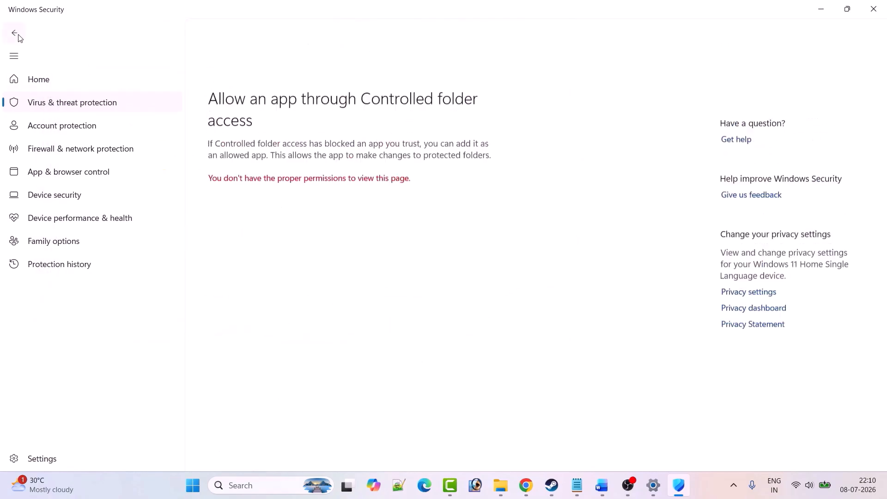
{"action": "left_click", "coordinate": [20, 36]}
{"action": "left_click", "coordinate": [20, 36]}
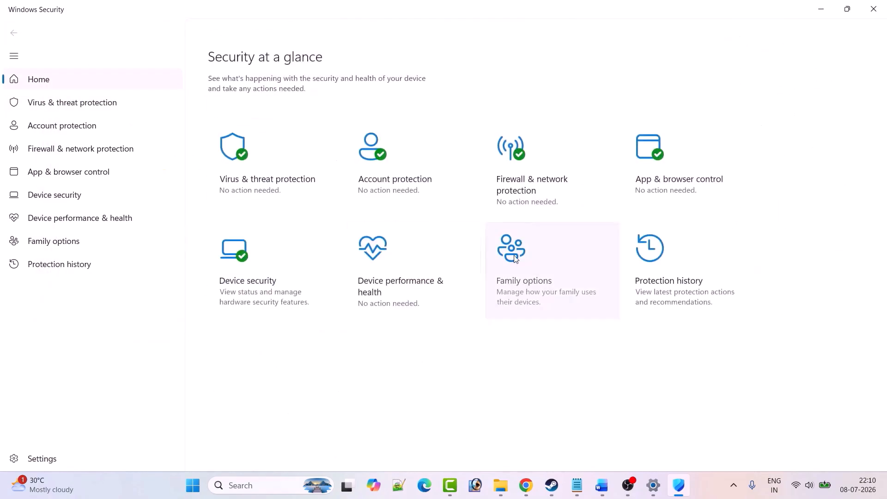
{"action": "left_click", "coordinate": [543, 192]}
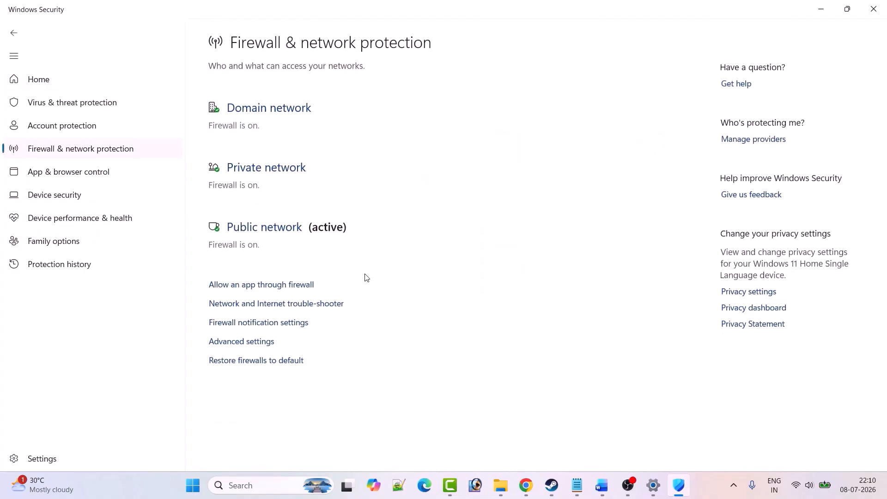
{"action": "left_click", "coordinate": [290, 285]}
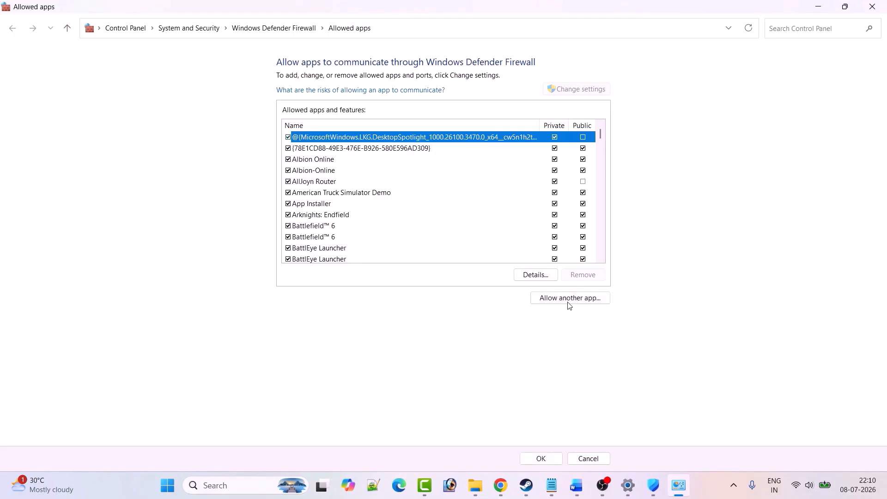
- Start adding another app to the firewall's allowed list and browse to the OS (C:) drive
{"action": "left_click", "coordinate": [569, 299]}
{"action": "left_click", "coordinate": [520, 295]}
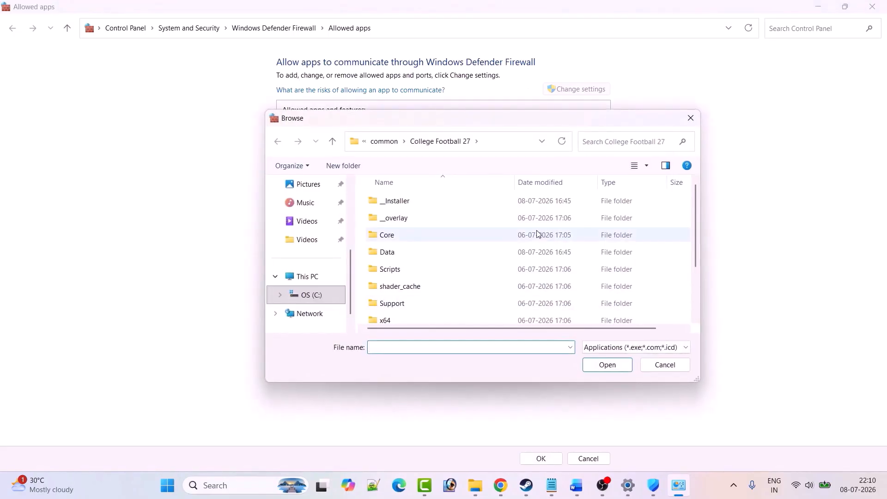
{"action": "left_click", "coordinate": [389, 146]}
{"action": "left_click", "coordinate": [382, 145]}
{"action": "left_click", "coordinate": [383, 145]}
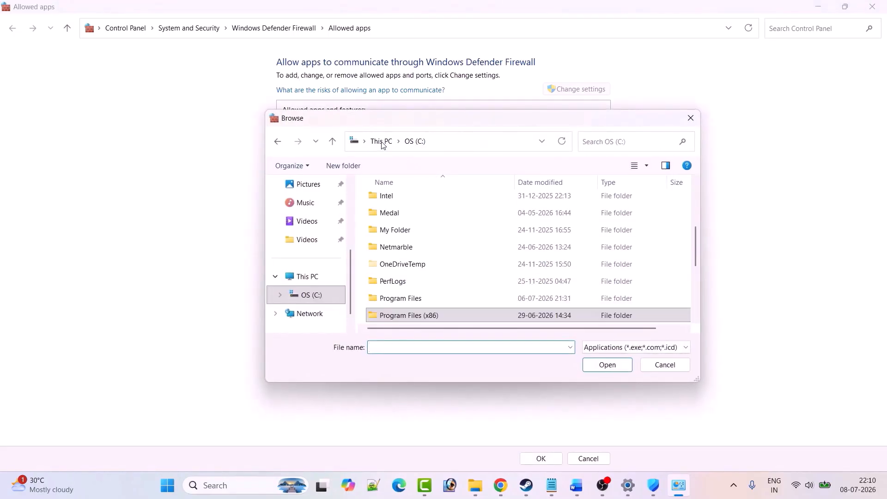
{"action": "left_click", "coordinate": [382, 145]}
{"action": "double_click", "coordinate": [430, 217]}
- Browse to the folder Program Files (x86)\Steam\steamapps\common\Neverness to Everness for the firewall exception
{"action": "left_click", "coordinate": [409, 252]}
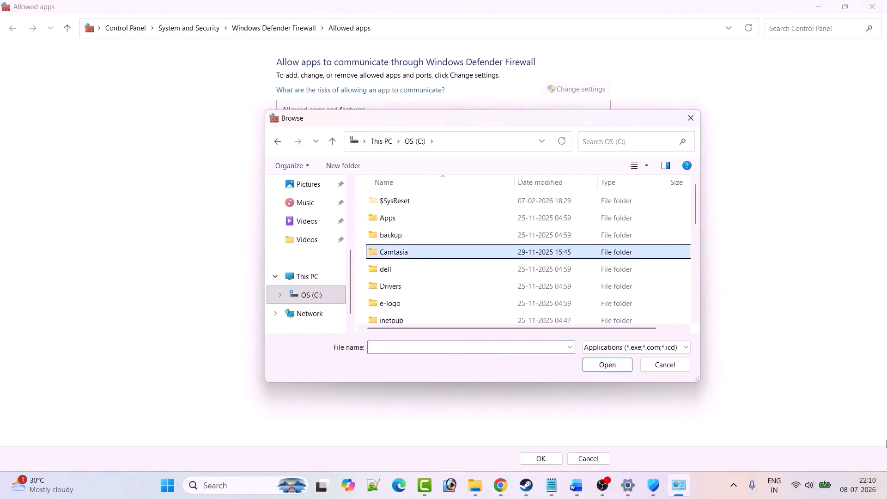
{"action": "key", "text": "p"}
{"action": "key", "text": "p"}
{"action": "key", "text": "p"}
{"action": "key", "text": "Return"}
{"action": "key", "text": "s"}
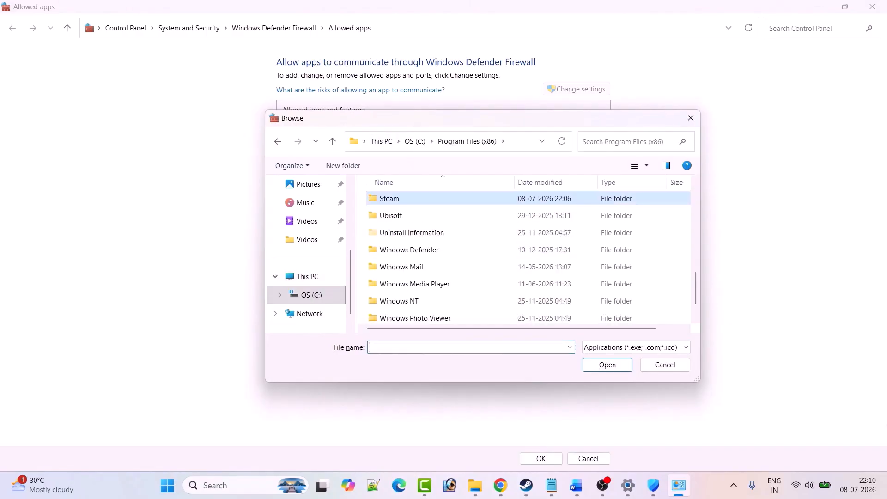
{"action": "key", "text": "Return"}
{"action": "key", "text": "s"}
{"action": "key", "text": "s"}
{"action": "key", "text": "Return"}
{"action": "key", "text": "Return"}
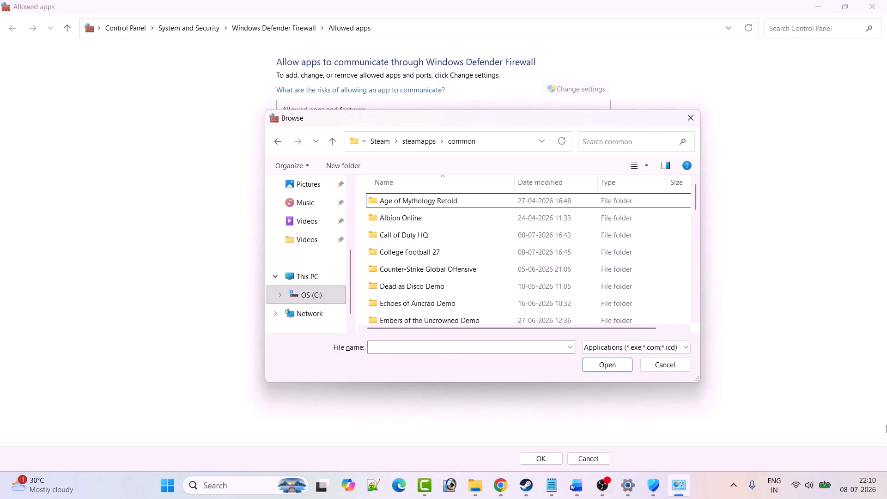
{"action": "key", "text": "n"}
{"action": "key", "text": "Return"}
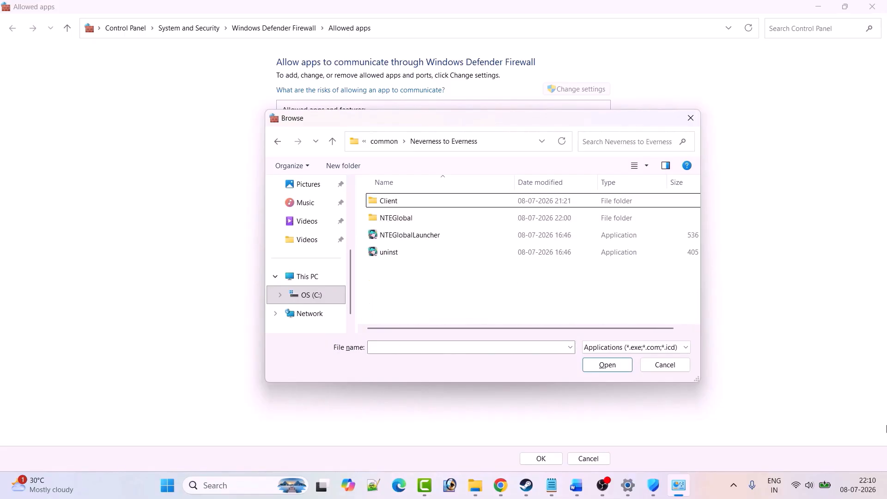
- Try to add the NTEGlobalGame application from the NTEGlobal folder to the firewall's allowed apps
{"action": "double_click", "coordinate": [402, 220]}
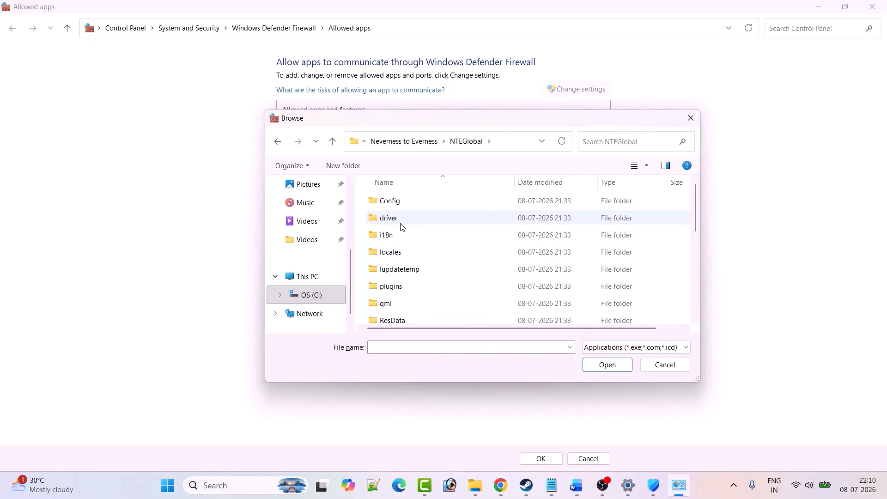
{"action": "scroll", "coordinate": [454, 259], "scroll_direction": "down", "scroll_amount": 5}
{"action": "left_click", "coordinate": [415, 265]}
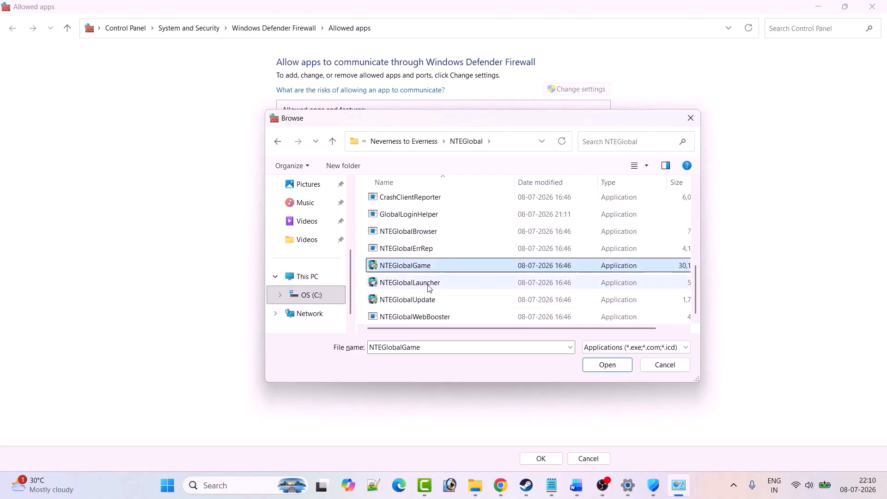
{"action": "left_click", "coordinate": [609, 368]}
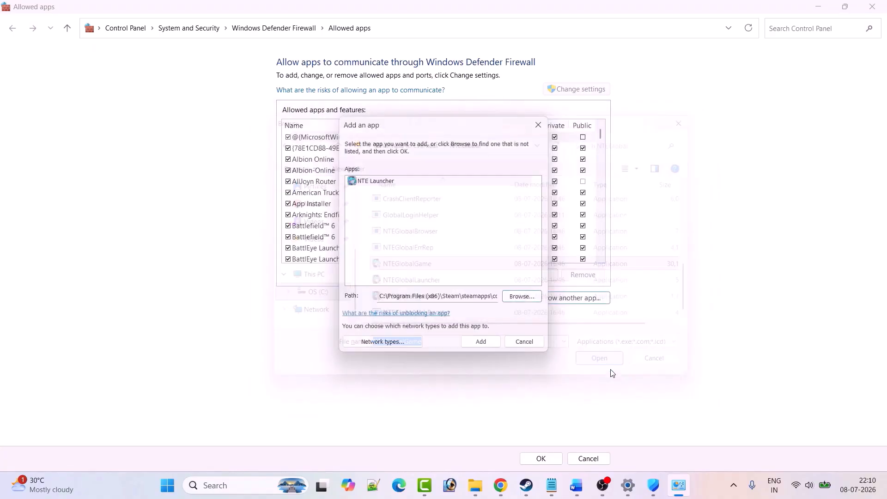
{"action": "left_click", "coordinate": [481, 343]}
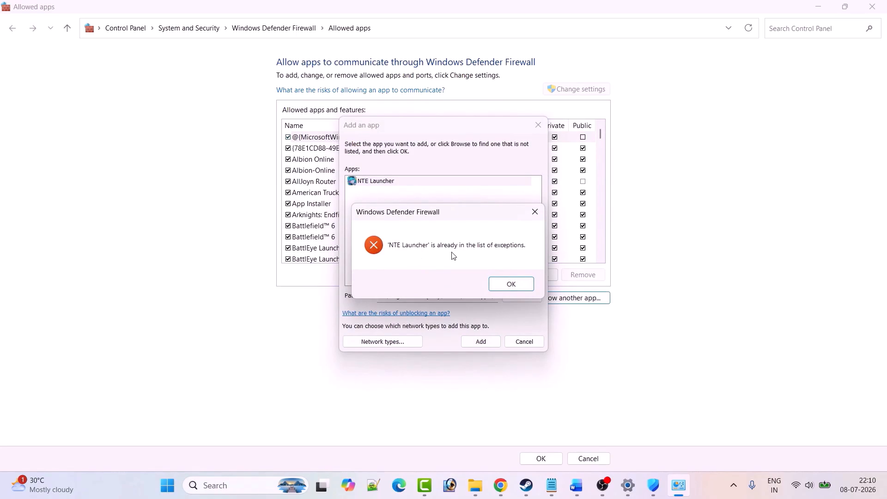
{"action": "left_click", "coordinate": [503, 283]}
- Try to add the NTEGlobalLauncher application from the NTEGlobal folder to the firewall's allowed apps
{"action": "left_click", "coordinate": [516, 300]}
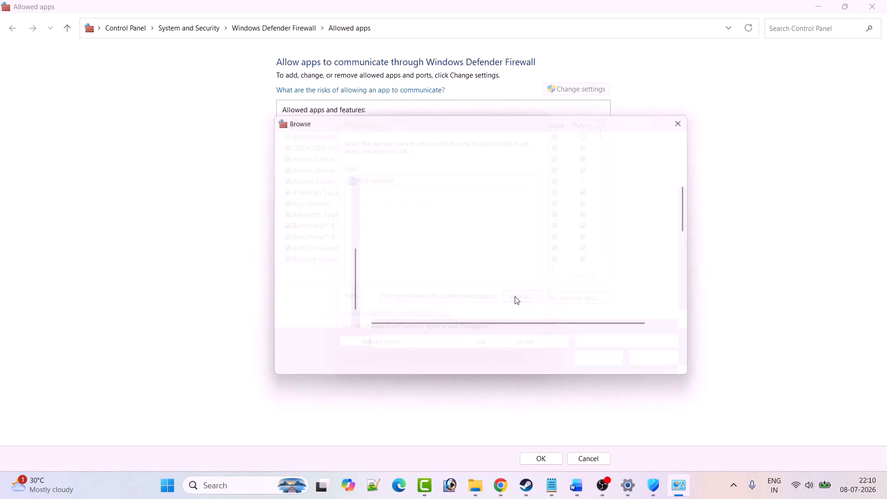
{"action": "scroll", "coordinate": [476, 264], "scroll_direction": "down", "scroll_amount": 5}
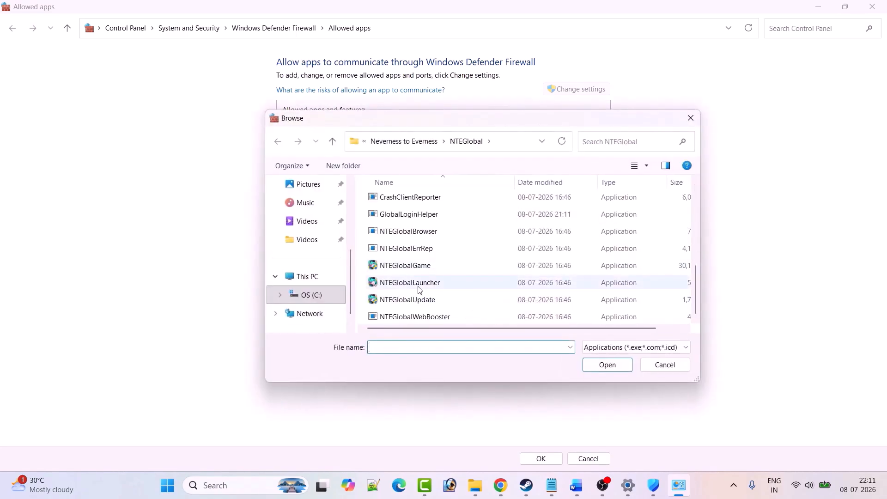
{"action": "left_click", "coordinate": [429, 287]}
{"action": "left_click", "coordinate": [607, 365]}
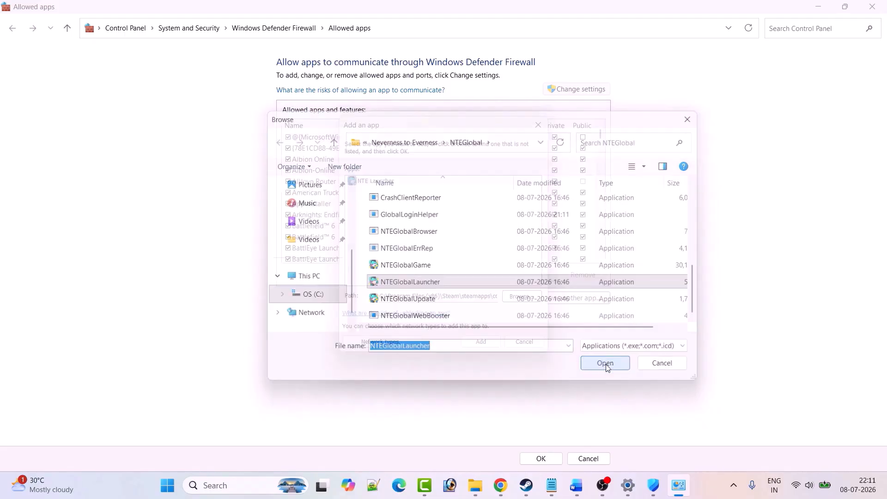
{"action": "left_click", "coordinate": [481, 341]}
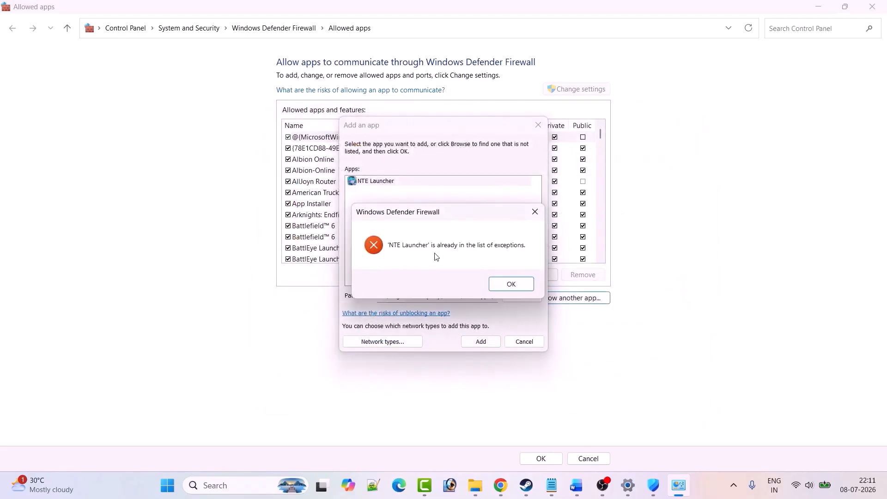
{"action": "left_click", "coordinate": [498, 286]}
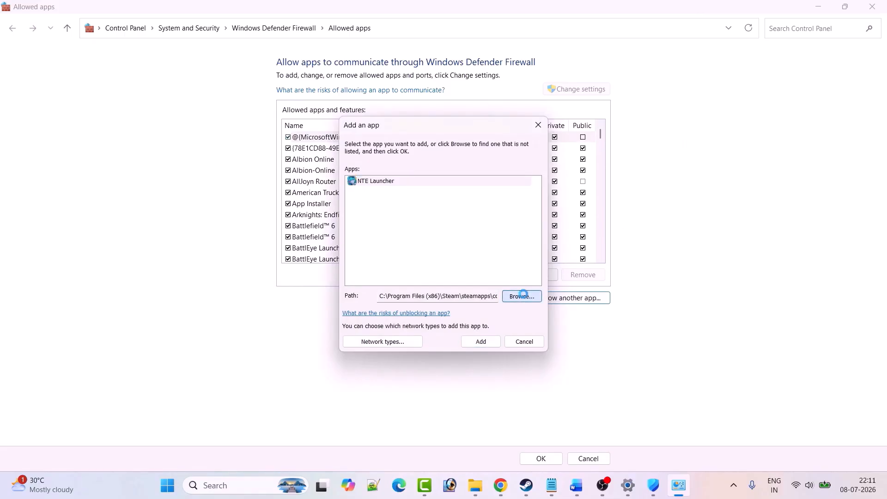
- Try to add the HTGame application from Client\WindowsNoEditor\HT\Binaries\Win64 to the firewall's allowed apps, and close the Add an app dialog
{"action": "left_click", "coordinate": [524, 296]}
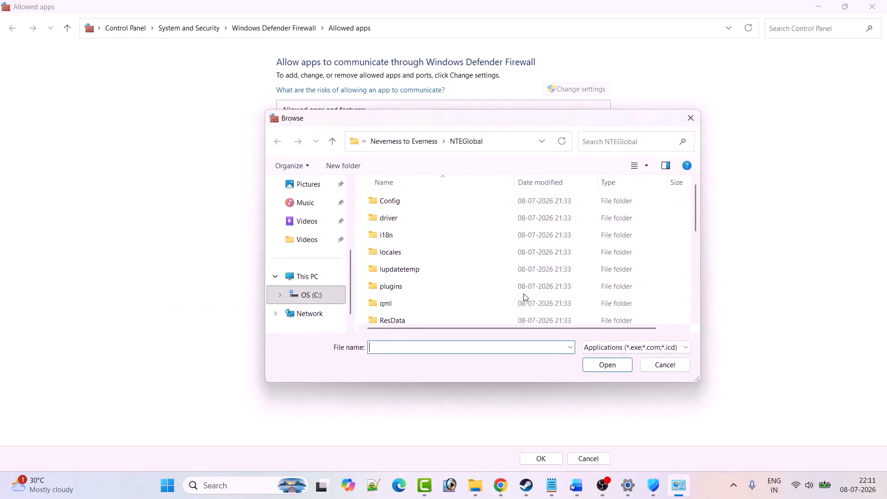
{"action": "left_click", "coordinate": [336, 145]}
{"action": "double_click", "coordinate": [405, 202]}
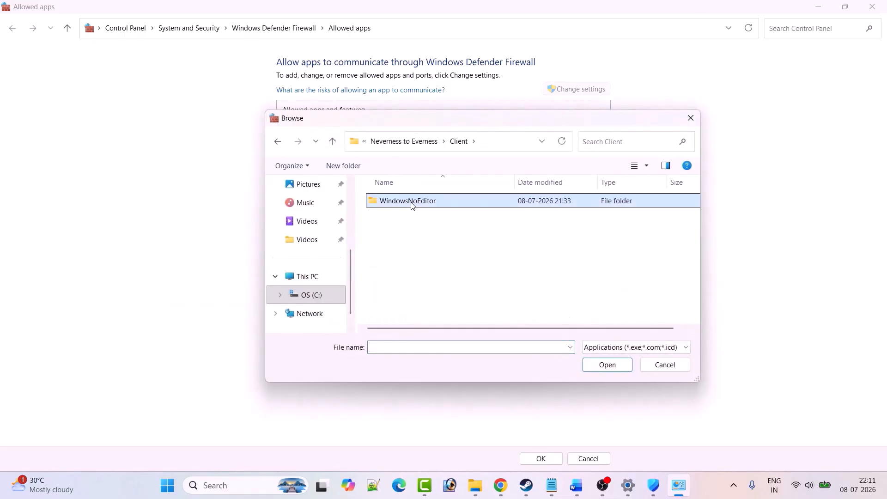
{"action": "double_click", "coordinate": [409, 201]}
{"action": "double_click", "coordinate": [402, 217]}
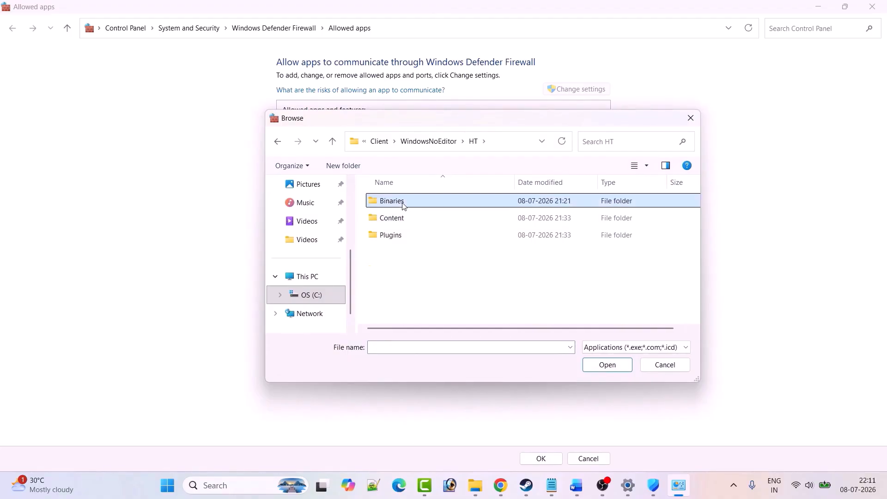
{"action": "double_click", "coordinate": [401, 202]}
{"action": "double_click", "coordinate": [401, 202]}
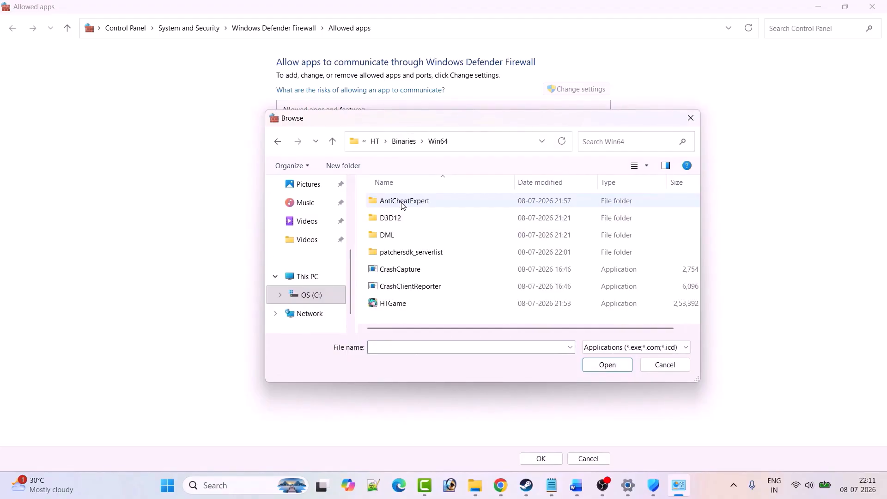
{"action": "left_click", "coordinate": [394, 306]}
{"action": "left_click", "coordinate": [605, 366]}
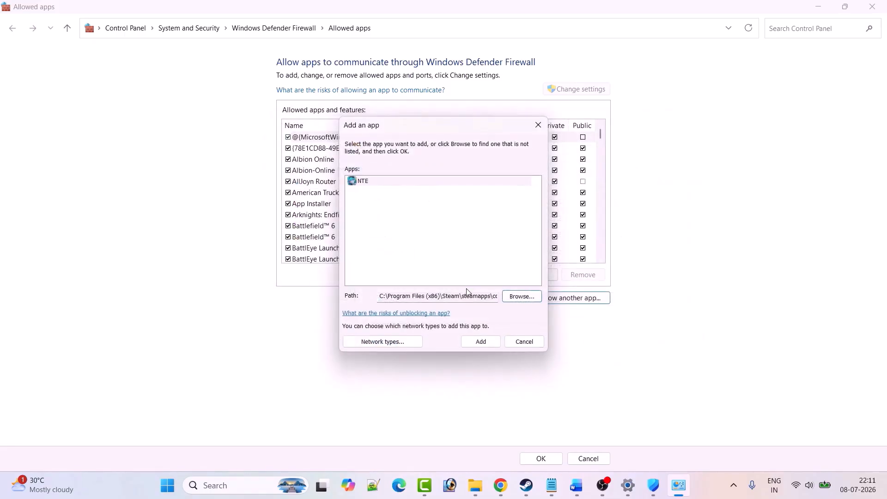
{"action": "left_click", "coordinate": [470, 342]}
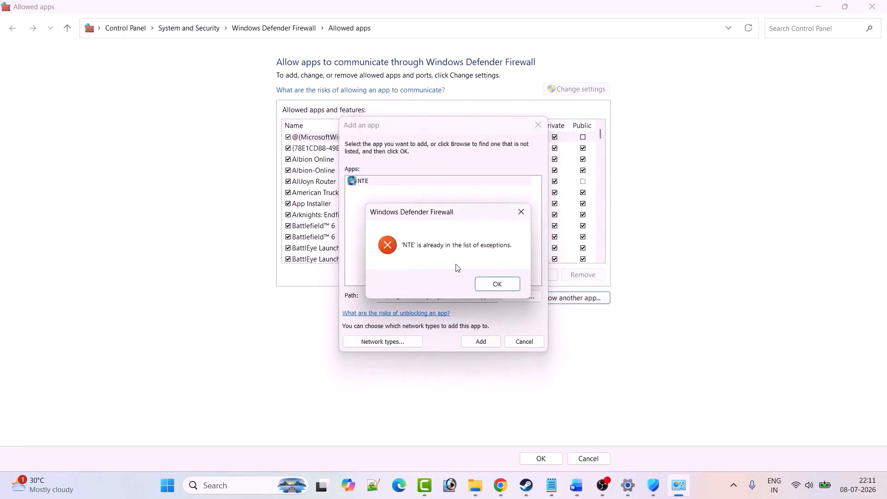
{"action": "left_click", "coordinate": [496, 283]}
{"action": "left_click", "coordinate": [537, 124]}
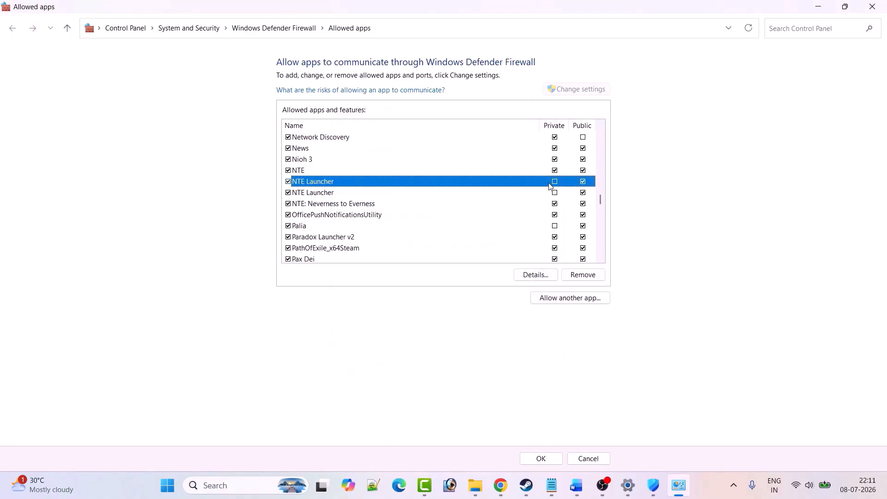
- Allow both NTE Launcher entries on private networks in the firewall's allowed apps list and save the changes
{"action": "left_click", "coordinate": [322, 196]}
{"action": "left_click", "coordinate": [322, 206]}
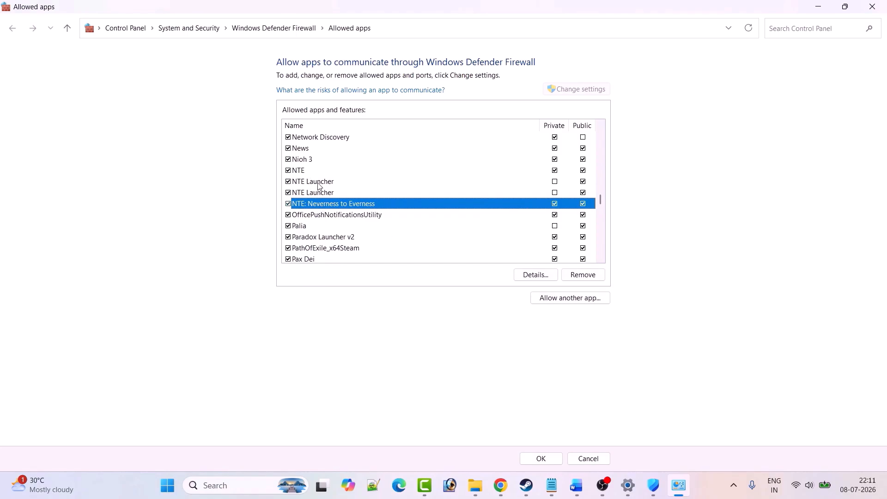
{"action": "left_click", "coordinate": [555, 182]}
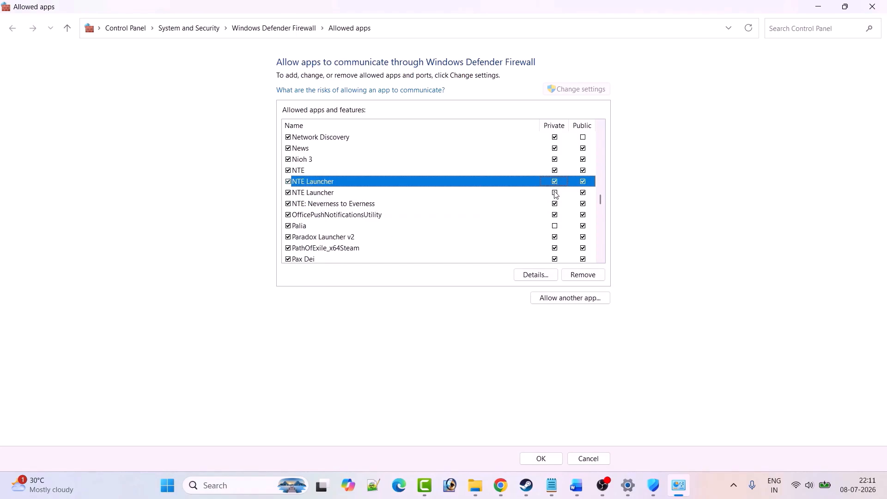
{"action": "left_click", "coordinate": [555, 193]}
{"action": "left_click", "coordinate": [385, 206]}
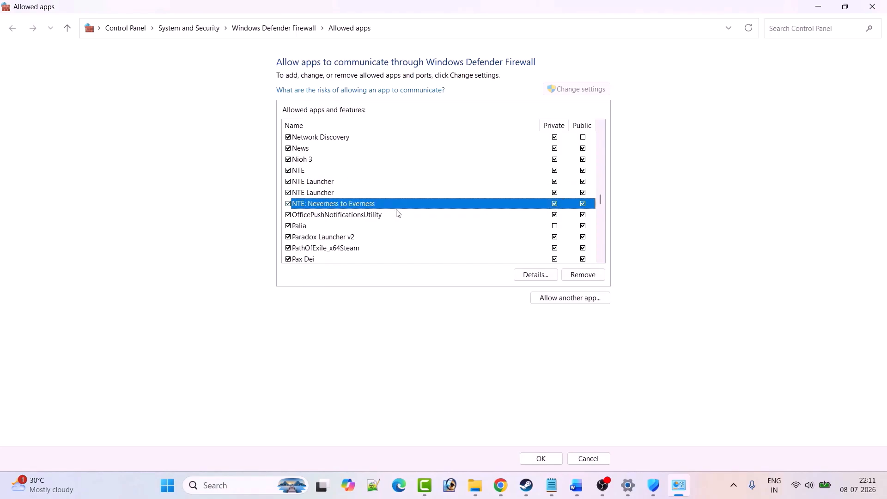
{"action": "left_click", "coordinate": [540, 458]}
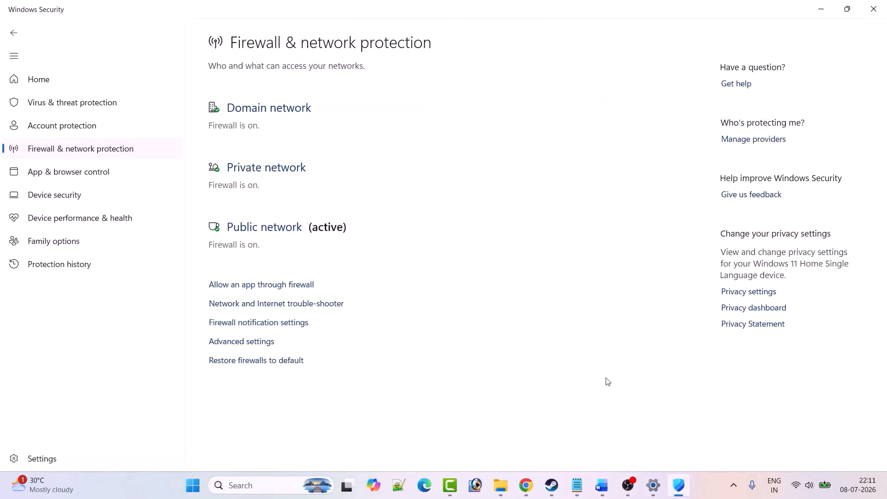
- Switch to the Word document and read the third-party antivirus advice and the Fix 6 Visual C++ download link
{"action": "left_click", "coordinate": [601, 485]}
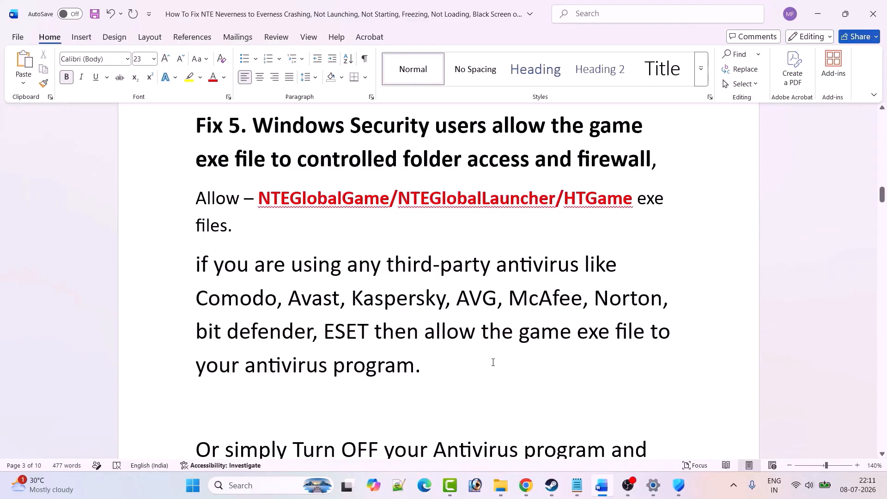
{"action": "scroll", "coordinate": [493, 361], "scroll_direction": "down", "scroll_amount": 2}
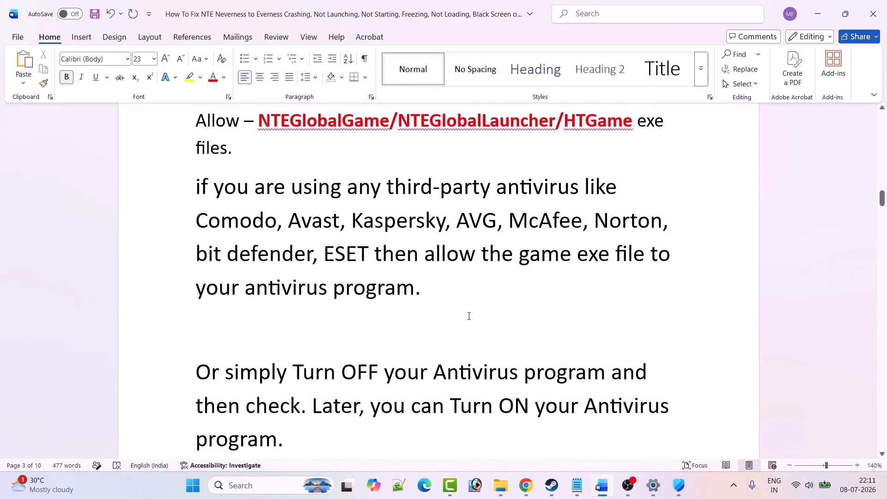
{"action": "scroll", "coordinate": [616, 376], "scroll_direction": "down", "scroll_amount": 2}
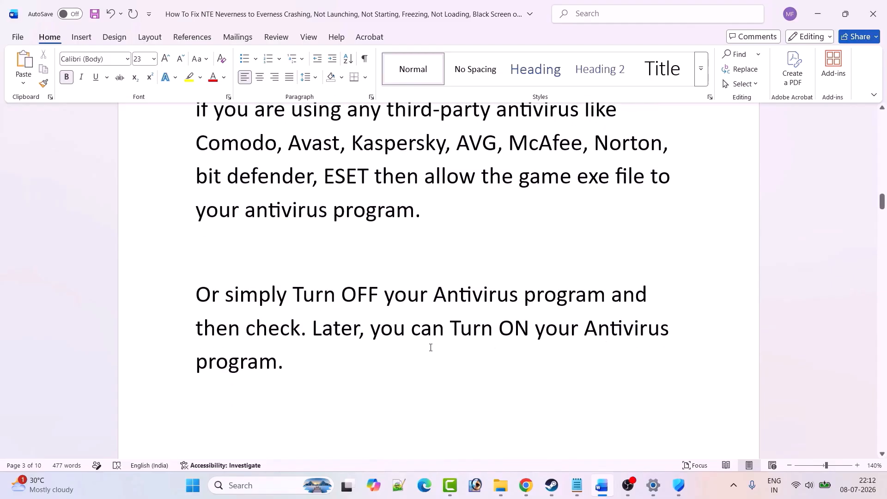
{"action": "scroll", "coordinate": [483, 345], "scroll_direction": "down", "scroll_amount": 7}
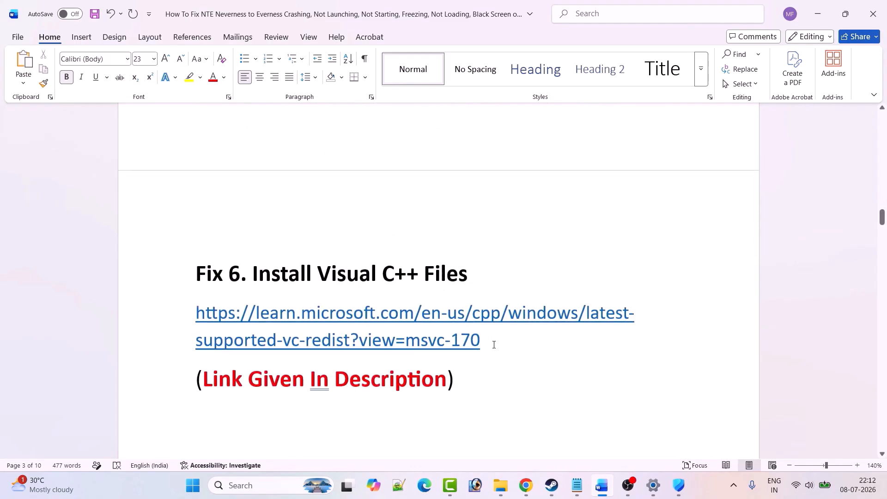
{"action": "left_click_drag", "start_coordinate": [493, 345], "coordinate": [185, 326]}
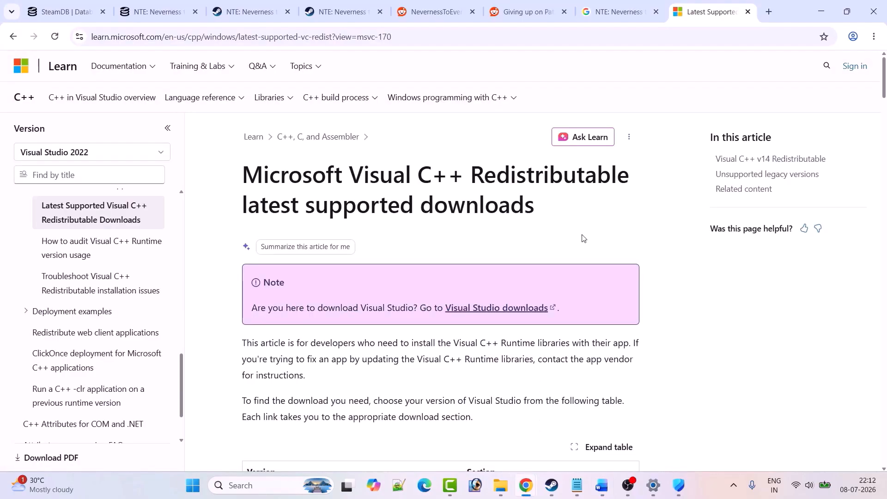
- Download the latest supported X64 and X86 Visual C++ redistributables from the Microsoft Learn page
{"action": "scroll", "coordinate": [584, 238], "scroll_direction": "down", "scroll_amount": 20}
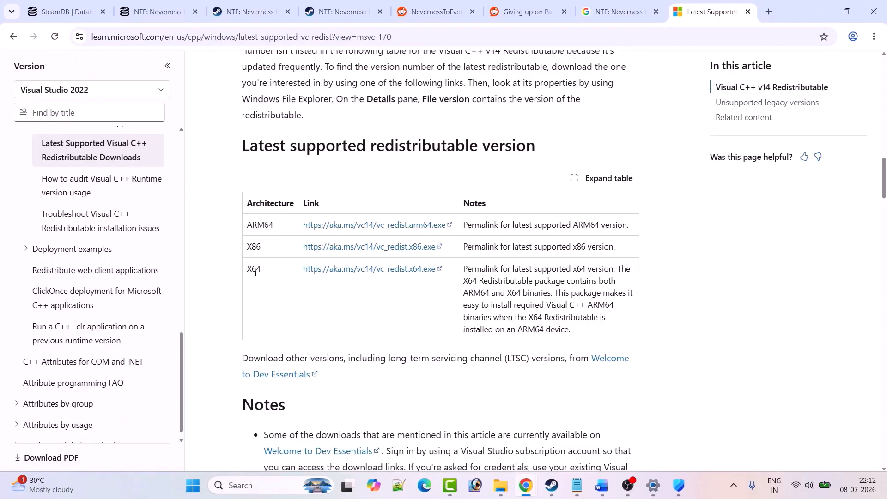
{"action": "left_click", "coordinate": [346, 271]}
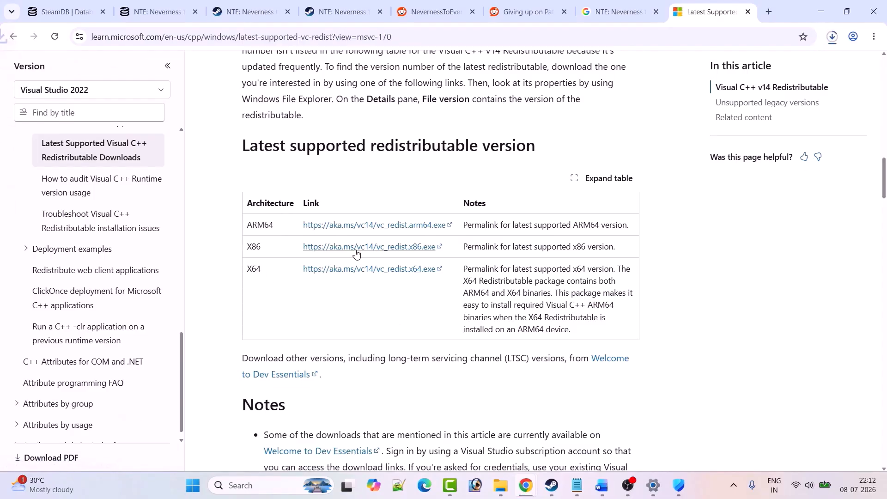
{"action": "left_click", "coordinate": [356, 249]}
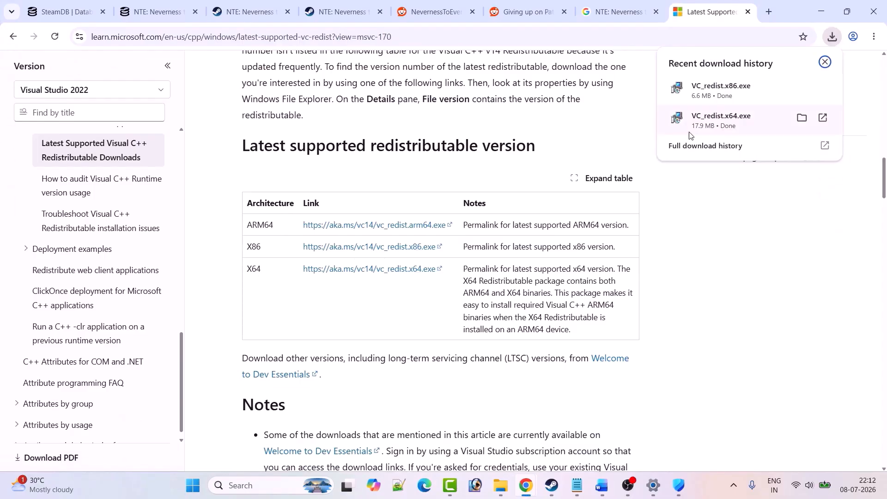
- Run the downloaded VC_redist.x64.exe, repair the x64 redistributable and close the setup window
{"action": "left_click", "coordinate": [736, 126]}
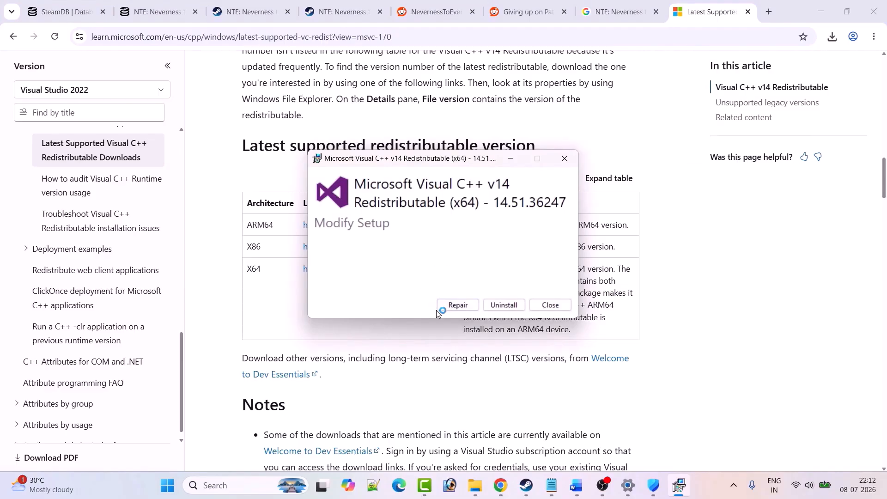
{"action": "left_click", "coordinate": [458, 305]}
{"action": "left_click", "coordinate": [563, 158]}
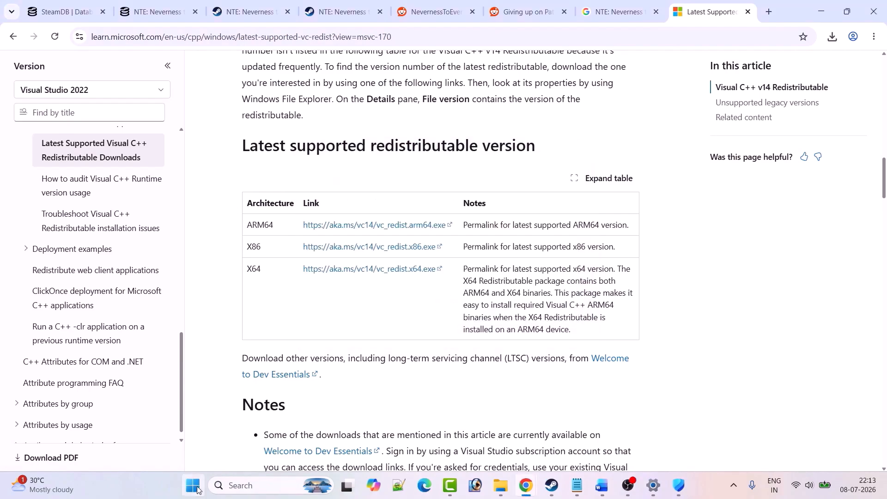
- Show the Restart option among the Windows power options, and dismiss them without restarting
{"action": "left_click", "coordinate": [193, 485]}
{"action": "left_click", "coordinate": [582, 449]}
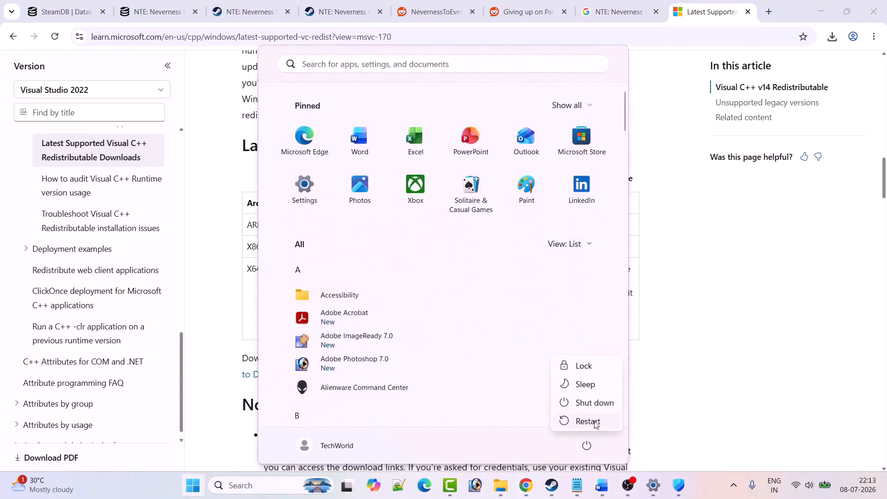
{"action": "left_click", "coordinate": [749, 408]}
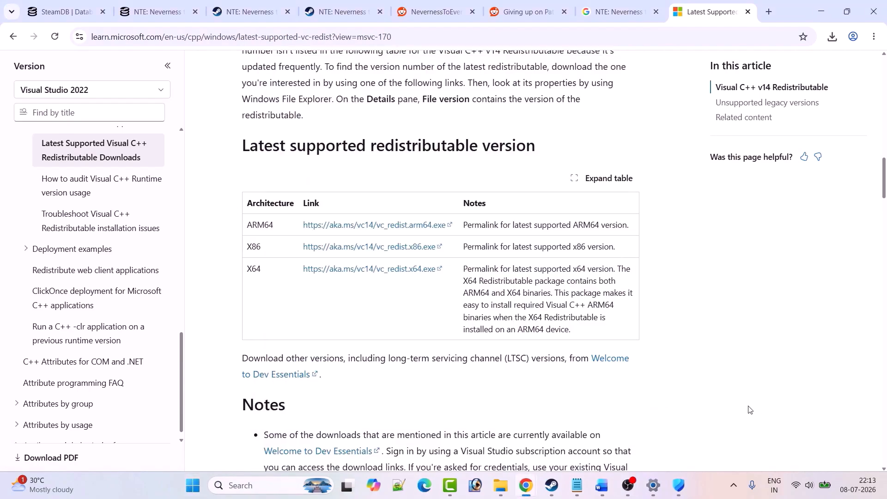
- Switch back to the Word document and read Fix 7 about high performance in NVIDIA Control Panel
{"action": "left_click", "coordinate": [554, 488]}
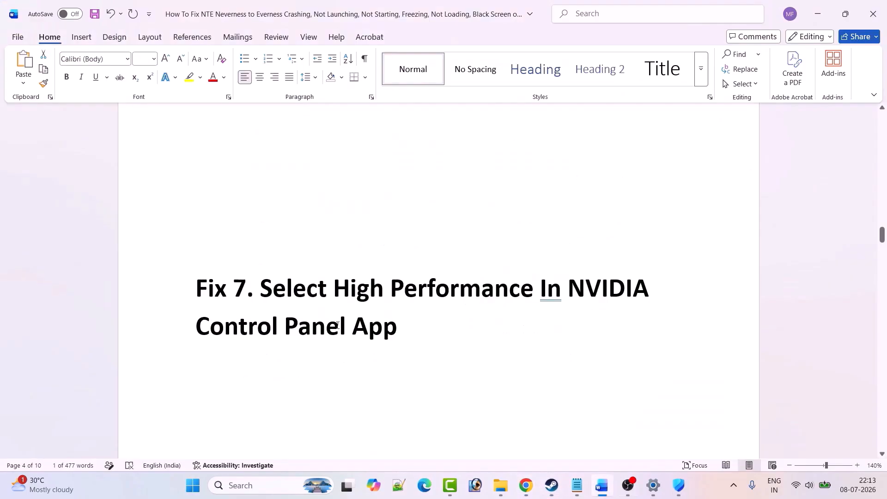
{"action": "scroll", "coordinate": [335, 325], "scroll_direction": "down", "scroll_amount": 1}
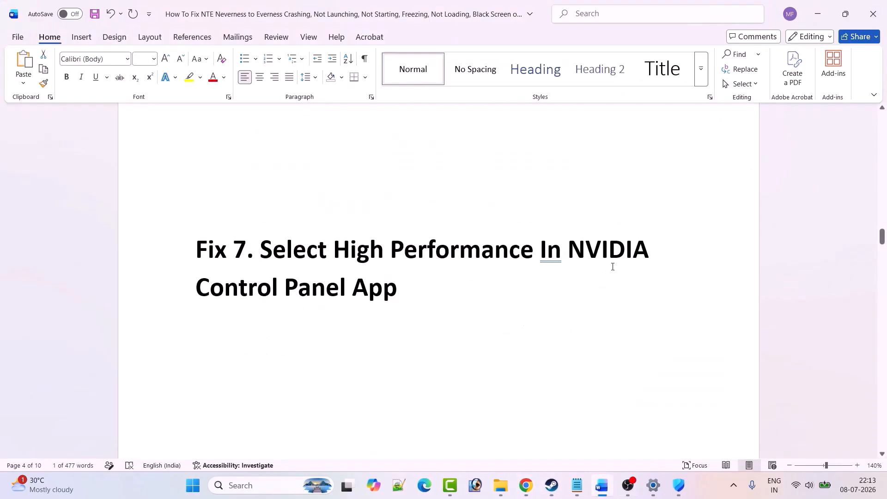
{"action": "left_click", "coordinate": [463, 309]}
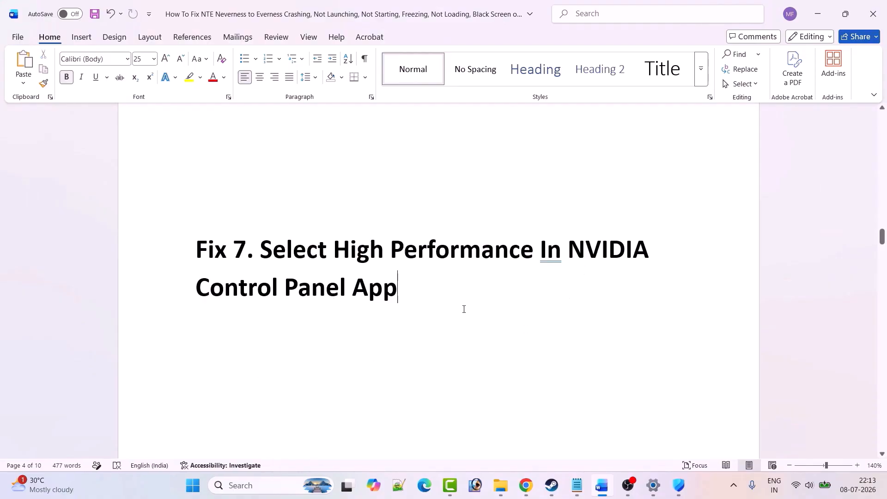
- Open NVIDIA Control Panel and show the program-specific settings under Manage 3D Settings
{"action": "left_click", "coordinate": [241, 486]}
{"action": "type", "text": "NVIDIA Control Panel"}
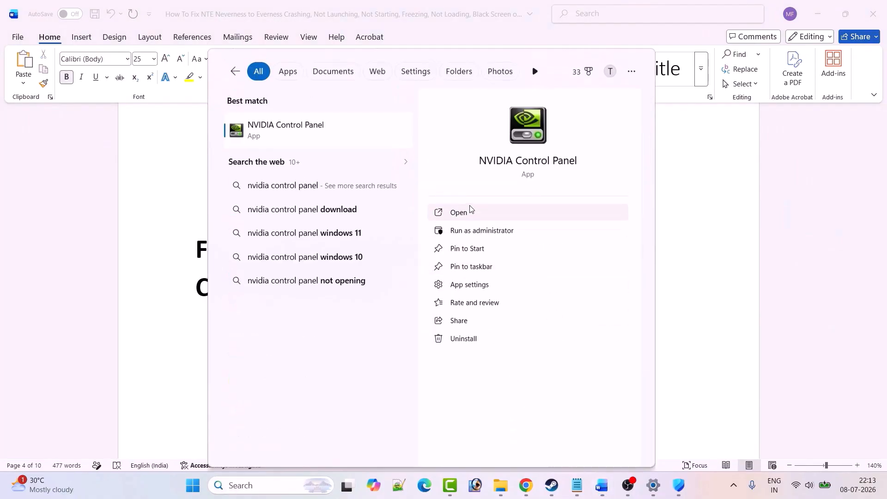
{"action": "left_click", "coordinate": [468, 208]}
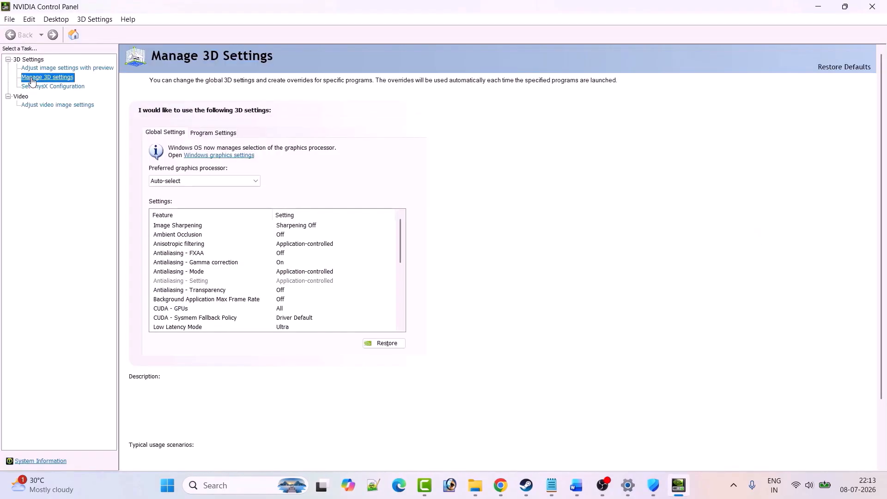
{"action": "left_click", "coordinate": [209, 135]}
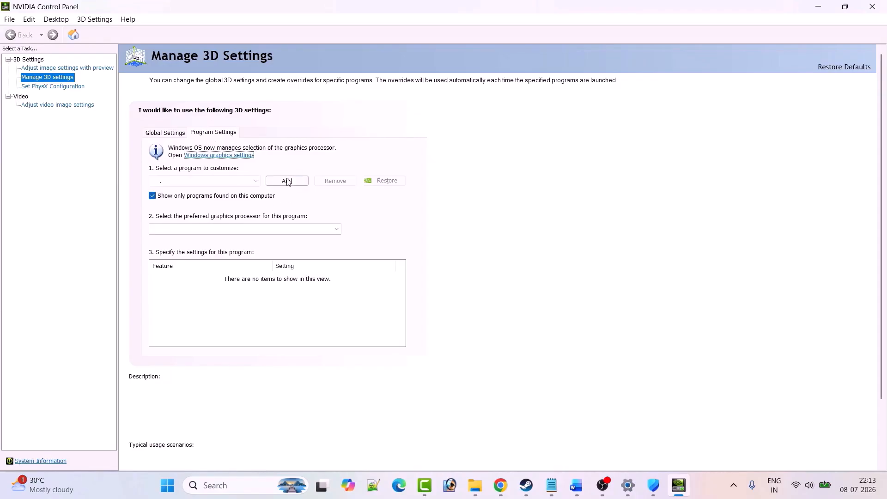
- Add NTE from the recently used programs to the 3D program settings
{"action": "left_click", "coordinate": [287, 180]}
{"action": "left_click", "coordinate": [360, 248]}
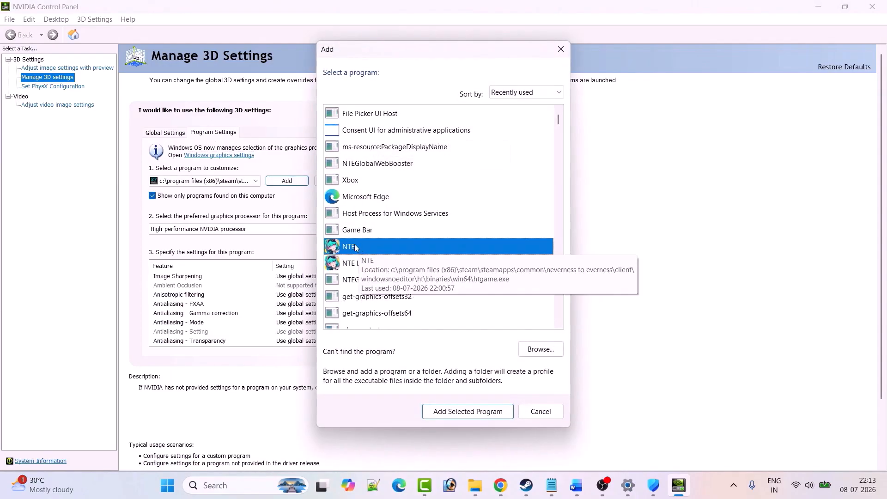
{"action": "left_click", "coordinate": [468, 412]}
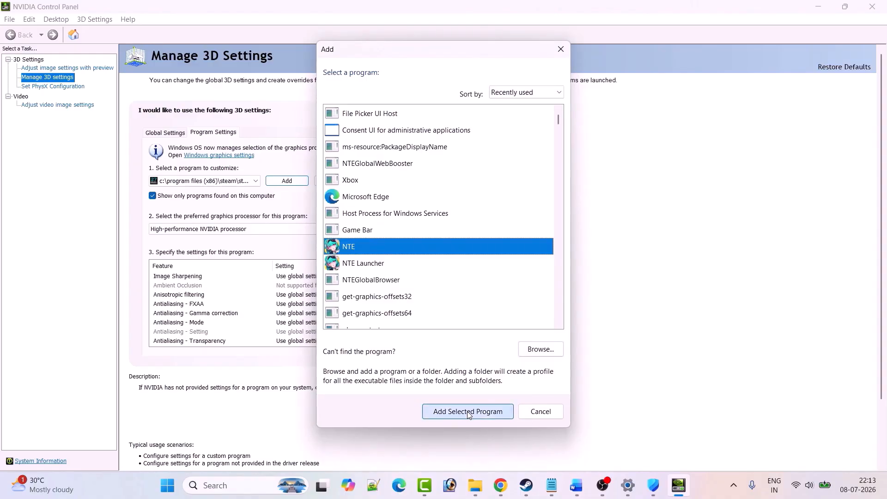
- Start adding another program by browsing for its executable, and open C:\Program Files (x86)
{"action": "left_click", "coordinate": [292, 184]}
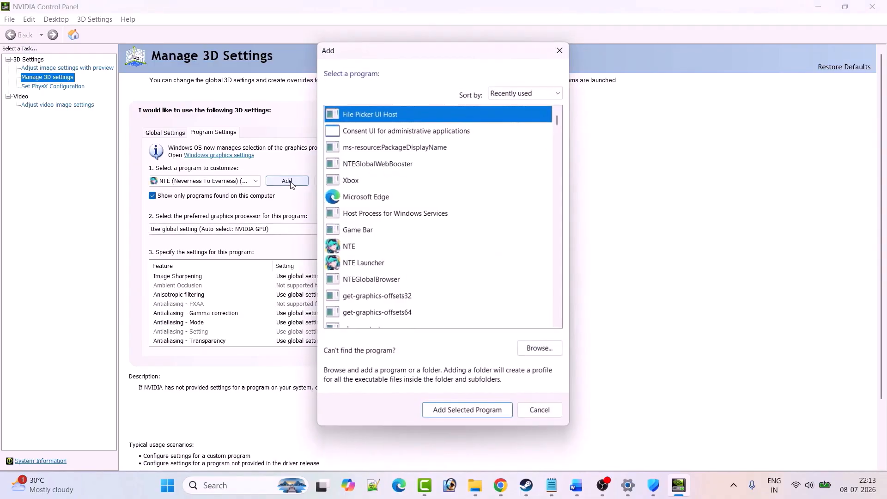
{"action": "left_click", "coordinate": [358, 245]}
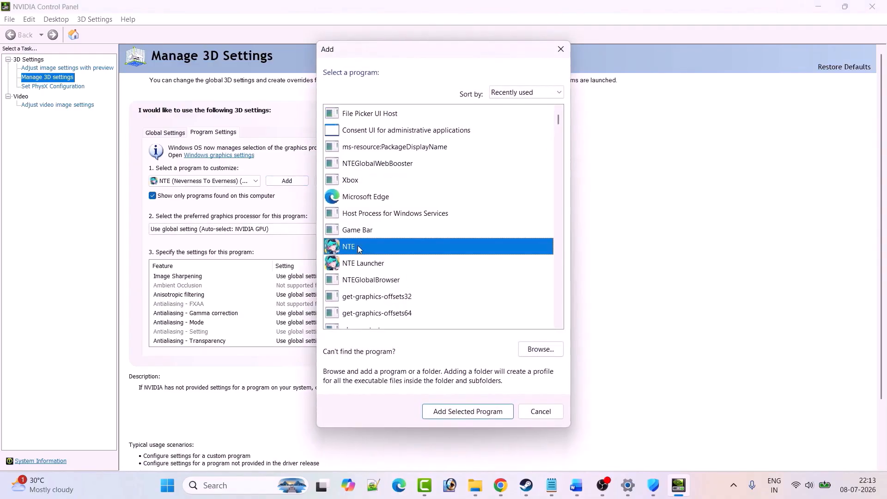
{"action": "left_click", "coordinate": [540, 349]}
{"action": "scroll", "coordinate": [317, 261], "scroll_direction": "down", "scroll_amount": 3}
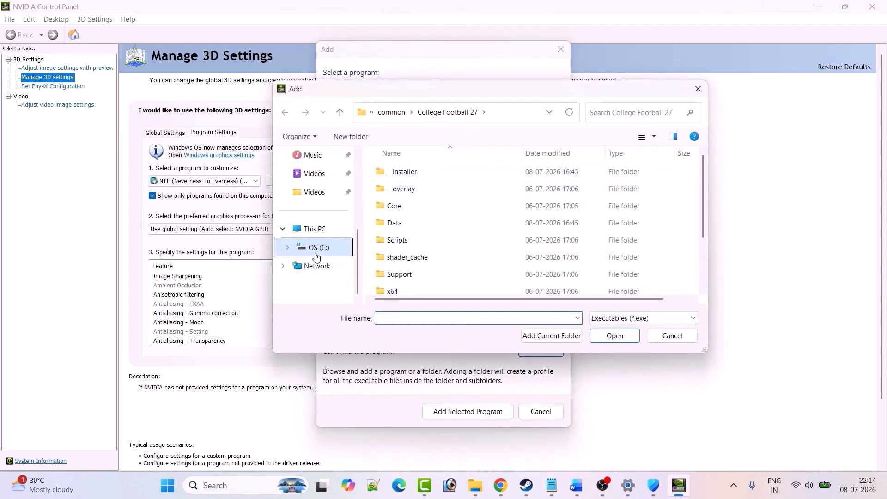
{"action": "left_click", "coordinate": [315, 229]}
{"action": "double_click", "coordinate": [438, 187]}
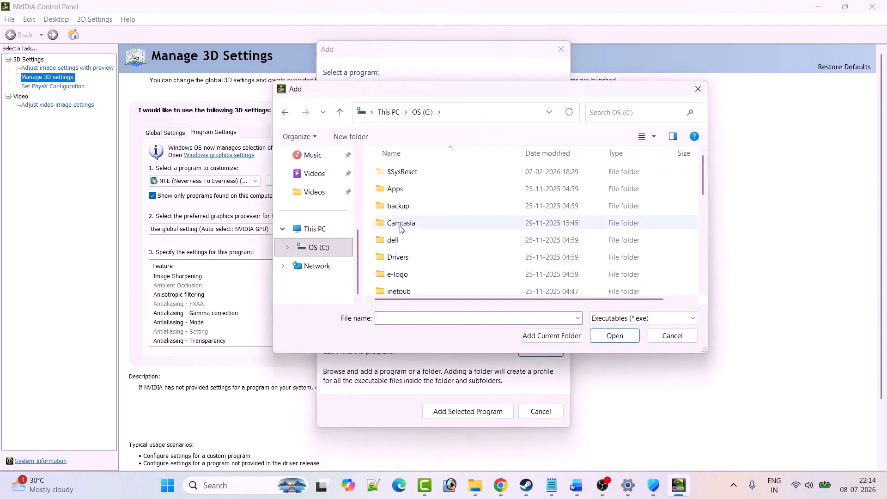
{"action": "left_click", "coordinate": [400, 223]}
{"action": "key", "text": "p"}
{"action": "key", "text": "p"}
{"action": "key", "text": "p"}
{"action": "key", "text": "Return"}
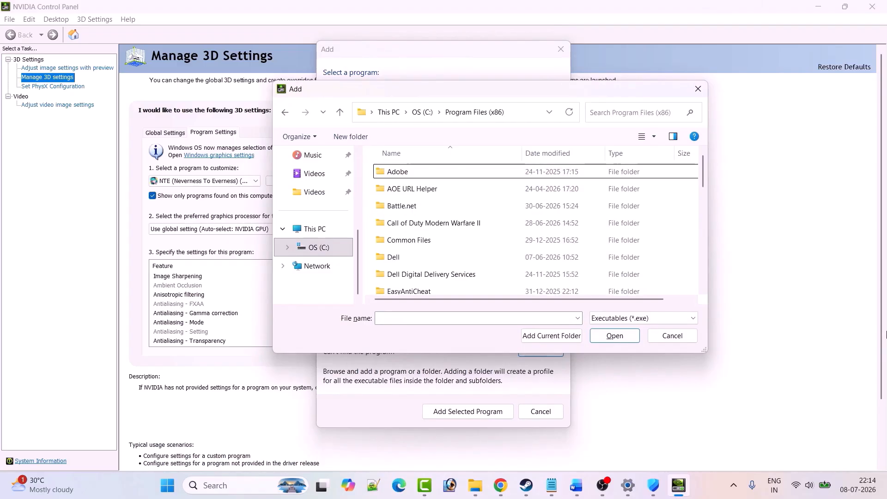
- Open the Neverness to Everness game folder under Steam\steamapps\common
{"action": "key", "text": "s"}
{"action": "key", "text": "Return"}
{"action": "key", "text": "s"}
{"action": "key", "text": "s"}
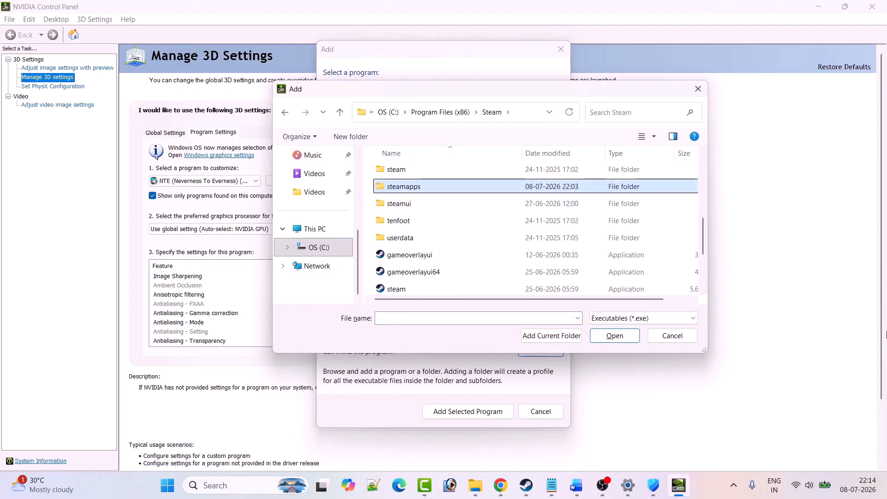
{"action": "key", "text": "Return"}
{"action": "key", "text": "Return"}
{"action": "key", "text": "n"}
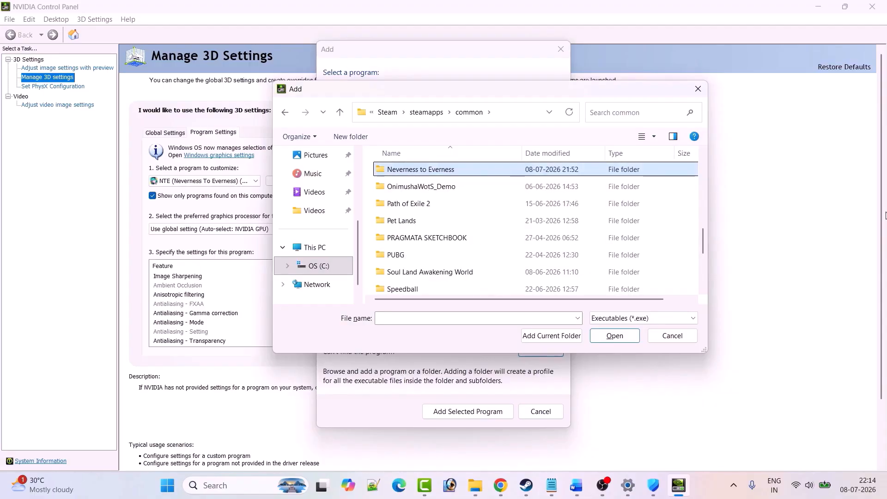
{"action": "key", "text": "Return"}
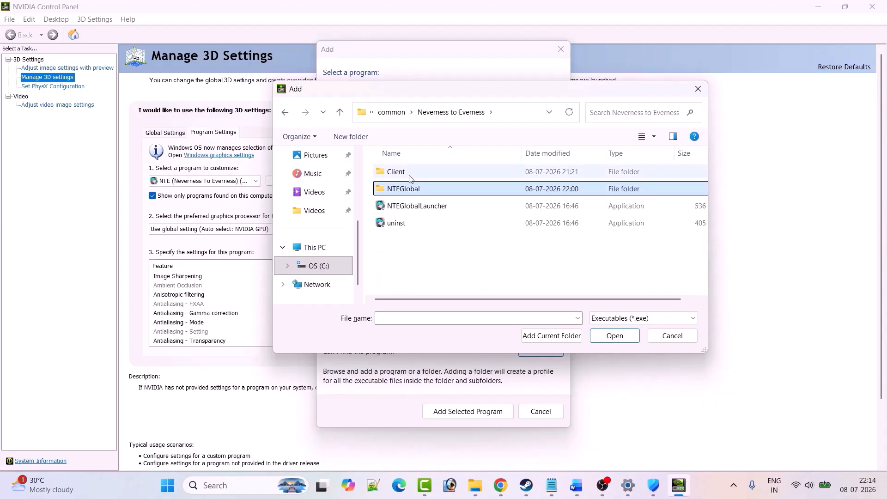
- Add the HTGame application from Client\WindowsNoEditor\HT\Binaries\Win64 to the 3D program settings
{"action": "double_click", "coordinate": [407, 177]}
{"action": "double_click", "coordinate": [406, 174]}
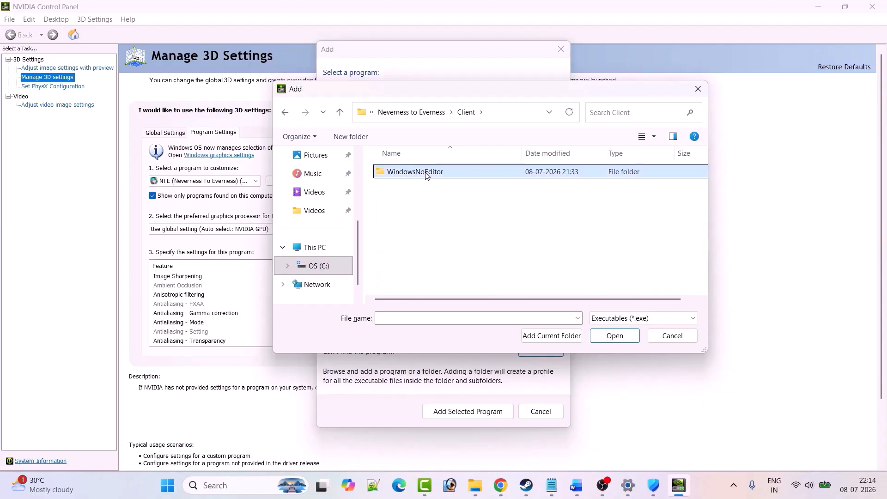
{"action": "left_click", "coordinate": [404, 190]}
{"action": "double_click", "coordinate": [404, 191]}
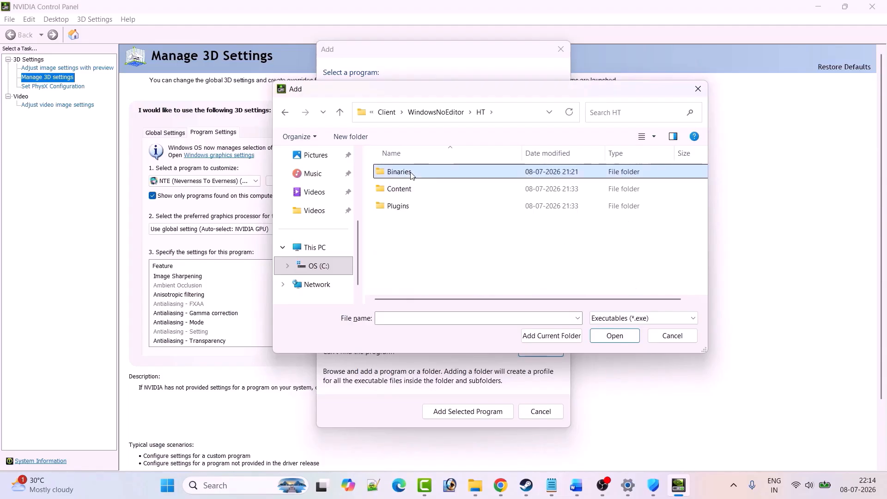
{"action": "double_click", "coordinate": [412, 175]}
{"action": "double_click", "coordinate": [412, 176]}
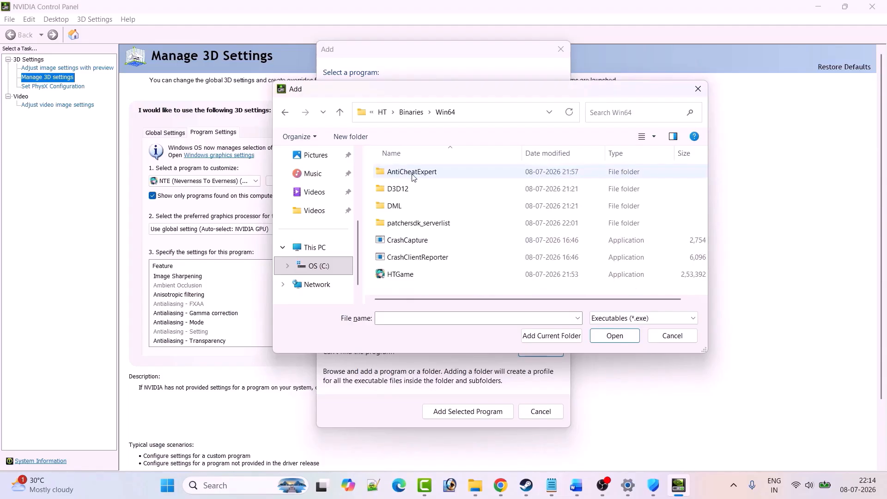
{"action": "left_click", "coordinate": [414, 276]}
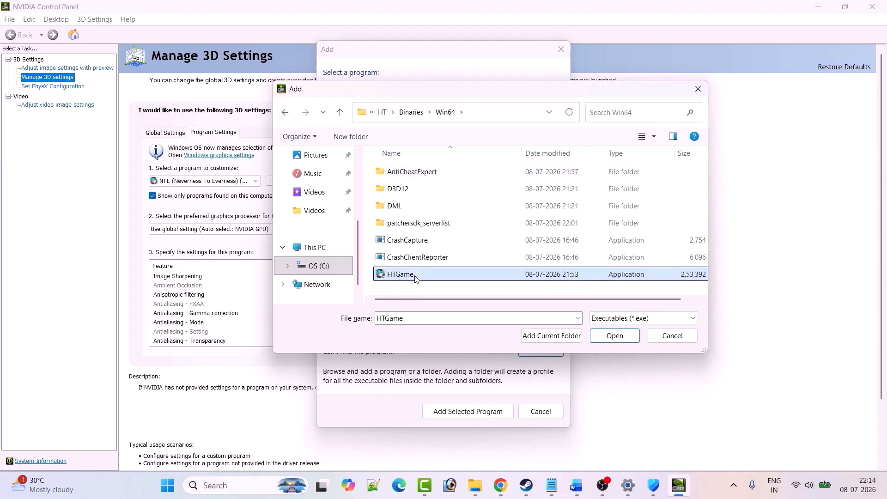
{"action": "left_click", "coordinate": [614, 336]}
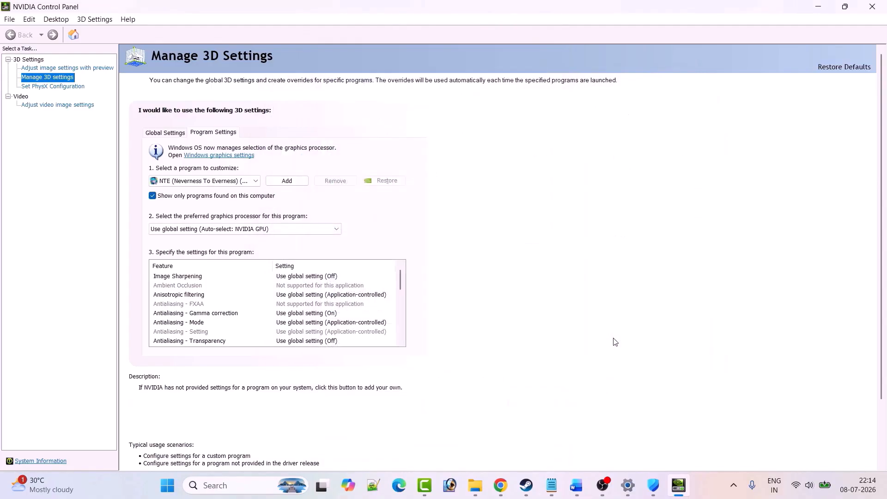
- Set the preferred graphics processor for NTE (Neverness To Everness) to High-performance NVIDIA processor
{"action": "left_click", "coordinate": [262, 229]}
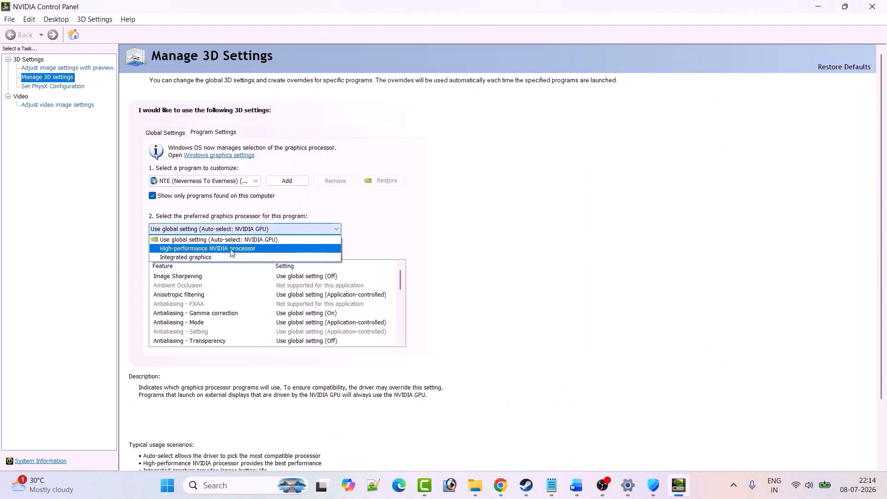
{"action": "left_click", "coordinate": [250, 253]}
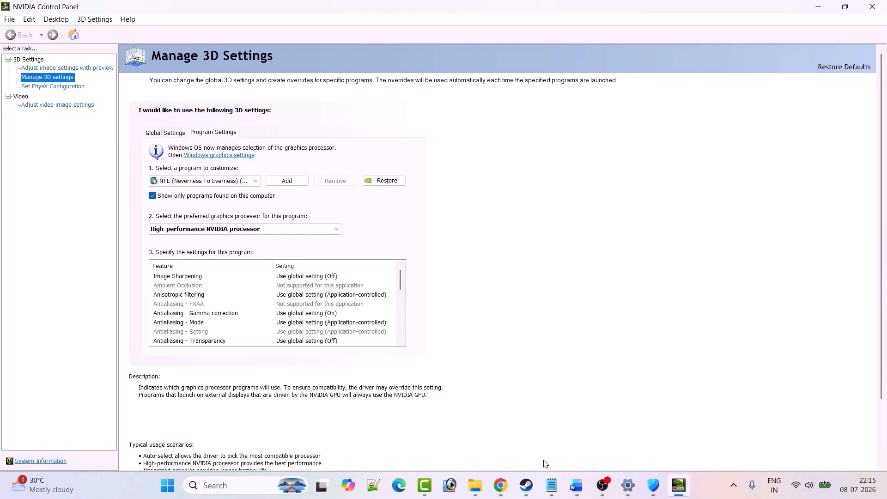
- Find and open Device Manager through Windows search, and move its window clear of the screen edge
{"action": "left_click", "coordinate": [531, 494]}
{"action": "left_click", "coordinate": [530, 494]}
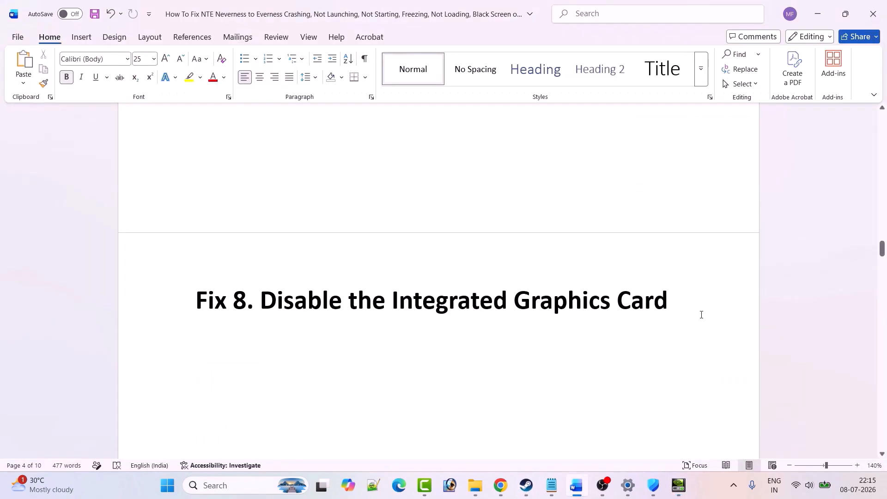
{"action": "left_click", "coordinate": [234, 485]}
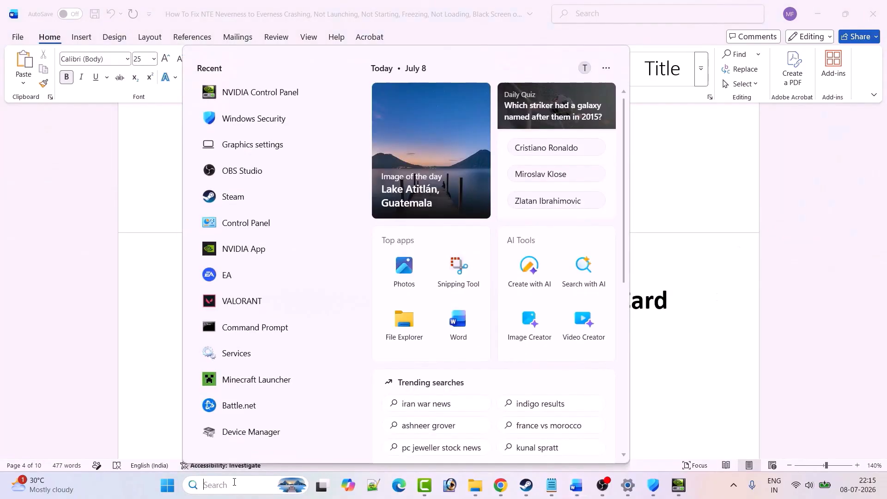
{"action": "type", "text": "device"}
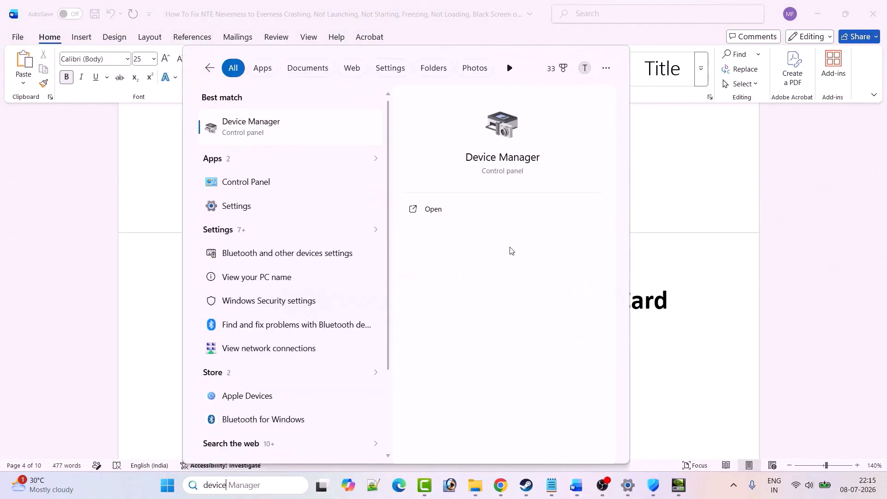
{"action": "left_click", "coordinate": [451, 218]}
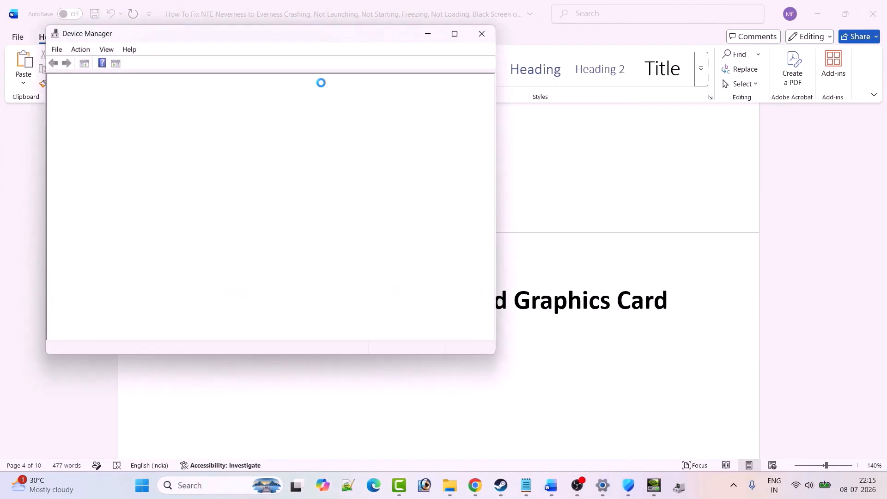
{"action": "left_click_drag", "start_coordinate": [259, 38], "coordinate": [392, 52]}
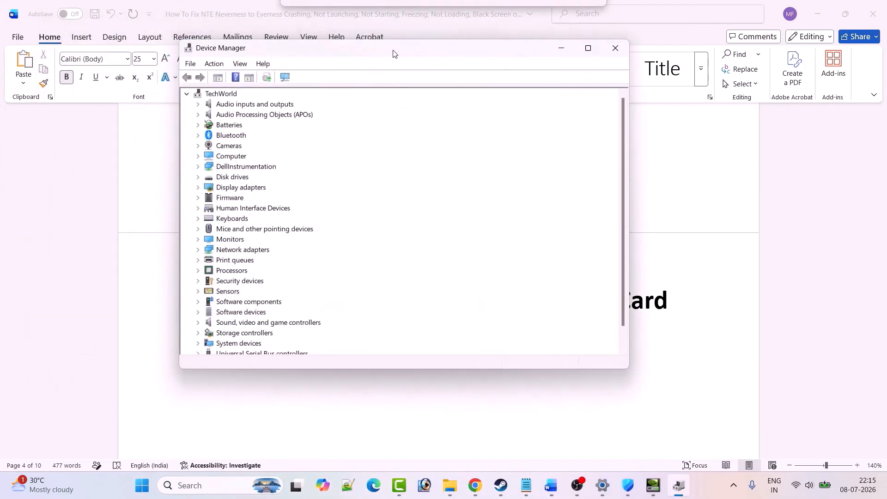
- Expand the display adapters and disable the integrated Intel(R) UHD Graphics device
{"action": "left_click", "coordinate": [198, 187]}
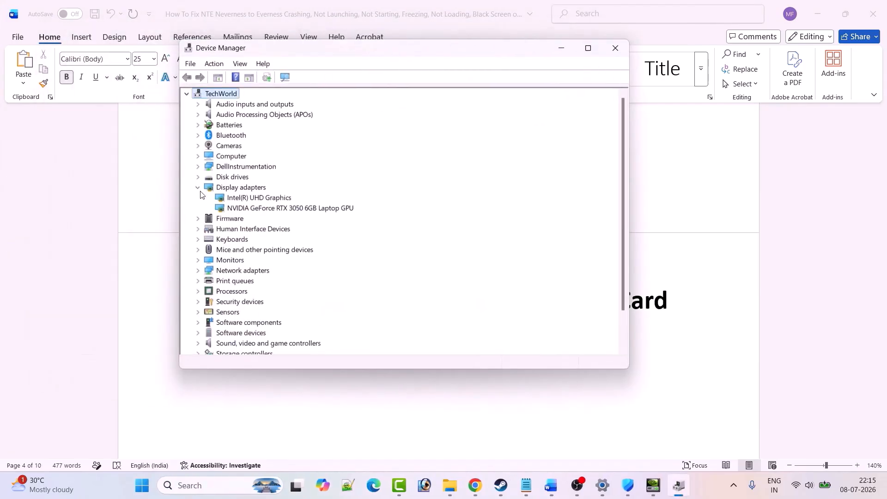
{"action": "left_click", "coordinate": [268, 201]}
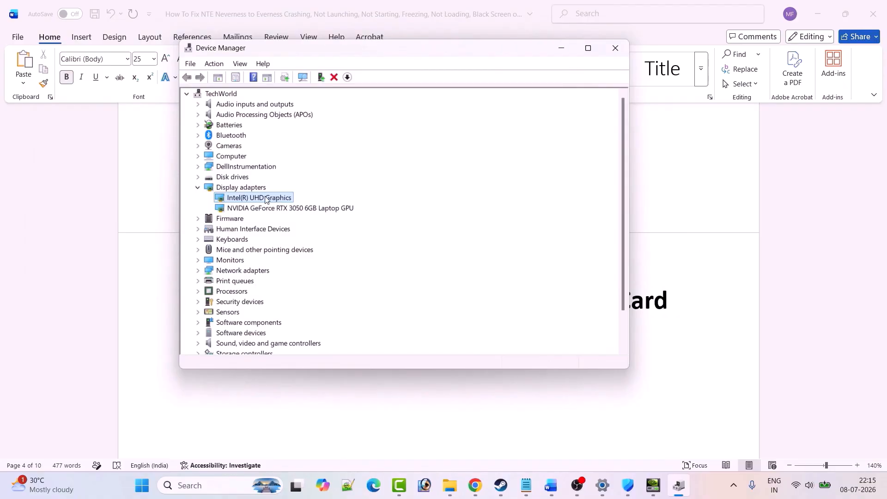
{"action": "right_click", "coordinate": [266, 199]}
{"action": "left_click", "coordinate": [317, 217]}
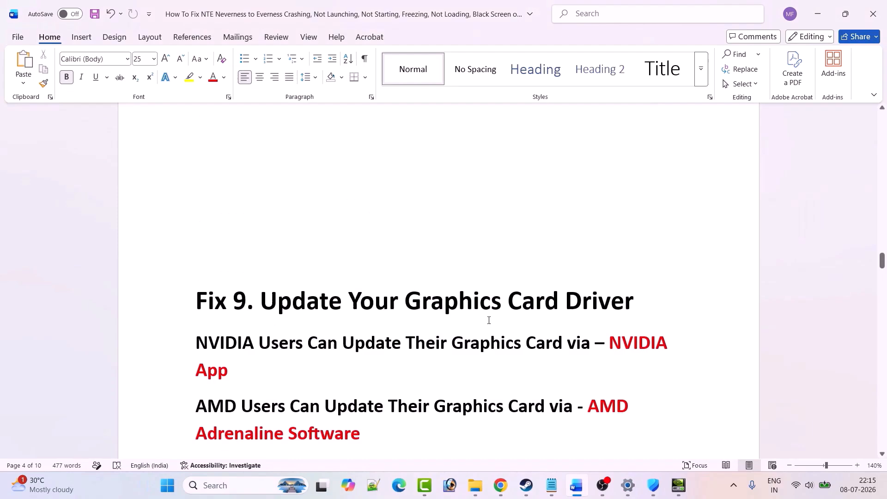
- Go over Fix 9 on updating the graphics driver in the Word guide, and open the NVIDIA App
{"action": "scroll", "coordinate": [409, 306], "scroll_direction": "down", "scroll_amount": 2}
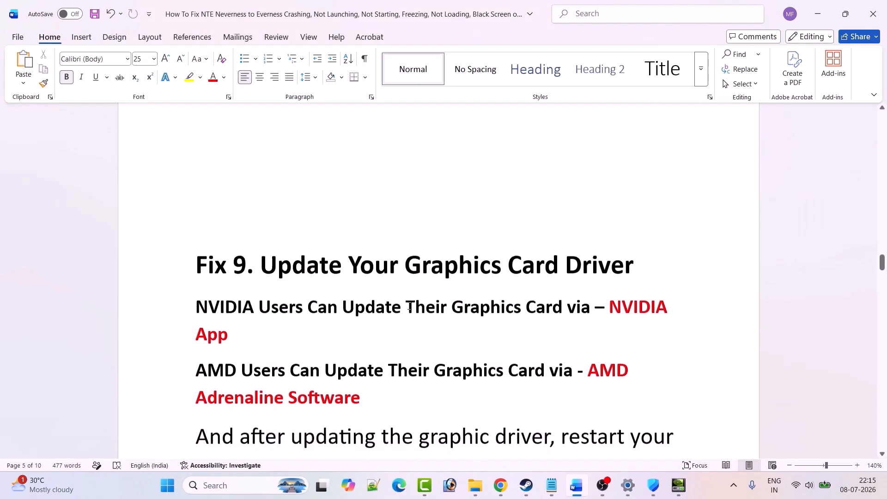
{"action": "scroll", "coordinate": [408, 307], "scroll_direction": "down", "scroll_amount": 2}
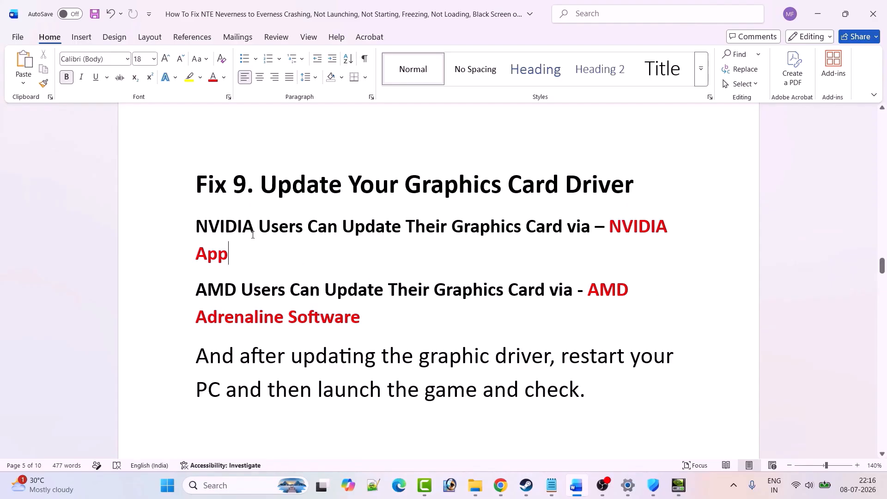
{"action": "left_click", "coordinate": [222, 485]}
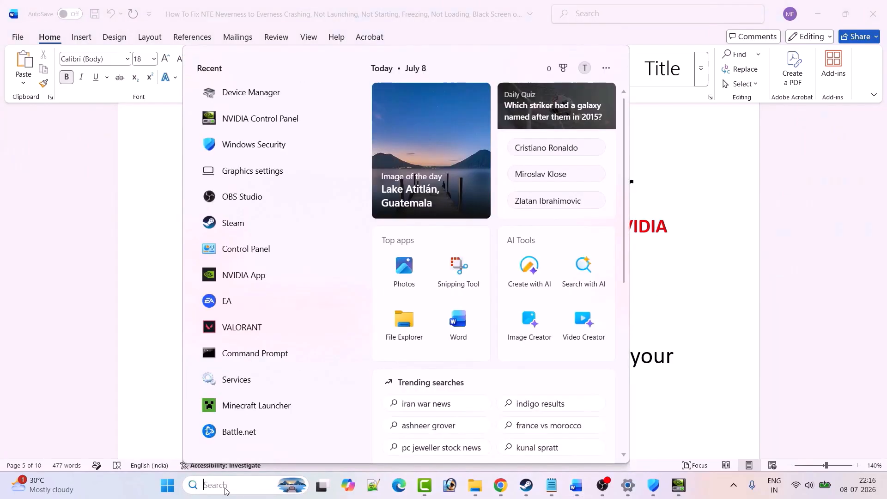
{"action": "type", "text": "NVIDIA App"}
{"action": "left_click", "coordinate": [427, 225]}
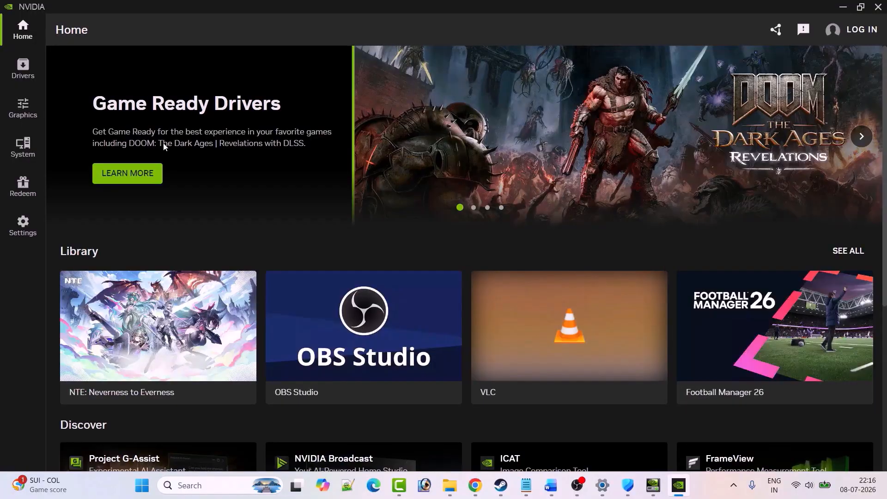
- Check for graphics driver updates and try to download the new GeForce Game Ready Driver, version 610.74
{"action": "left_click", "coordinate": [28, 78]}
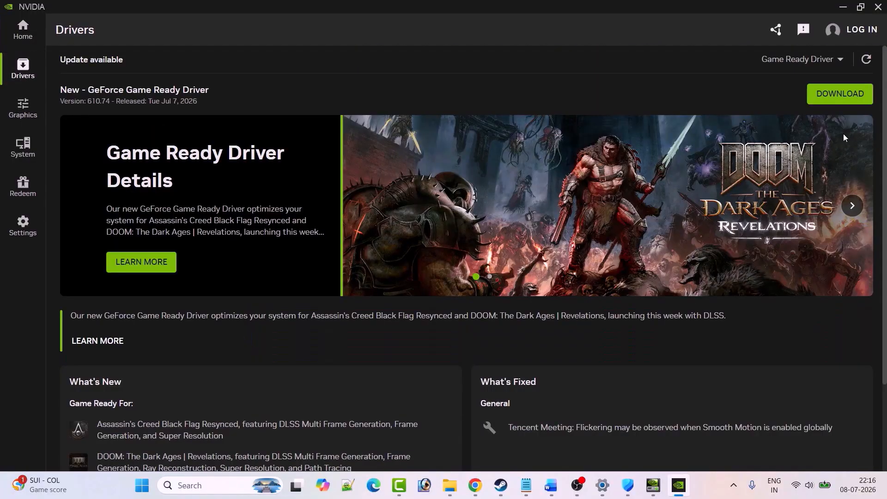
{"action": "left_click", "coordinate": [866, 61]}
{"action": "left_click", "coordinate": [843, 98]}
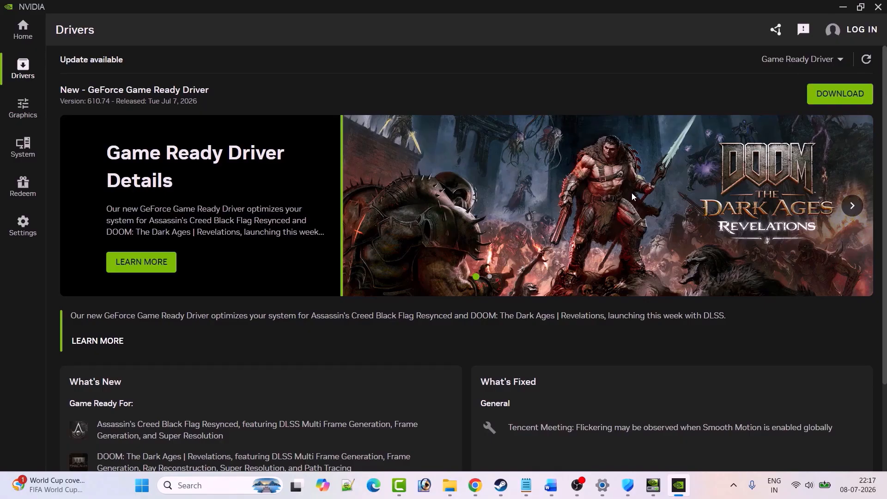
- Show the Windows power options containing Restart, and return to the Word guide at Fix 10, Verify game files
{"action": "left_click", "coordinate": [142, 485]}
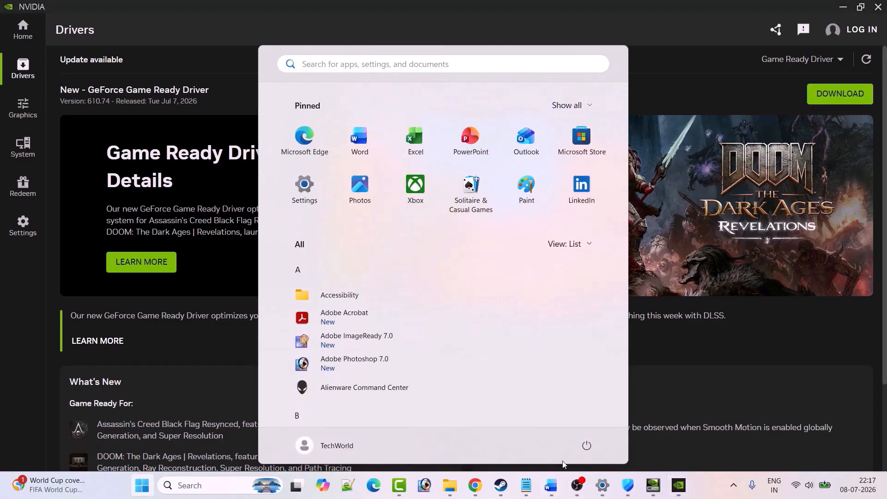
{"action": "left_click", "coordinate": [586, 445]}
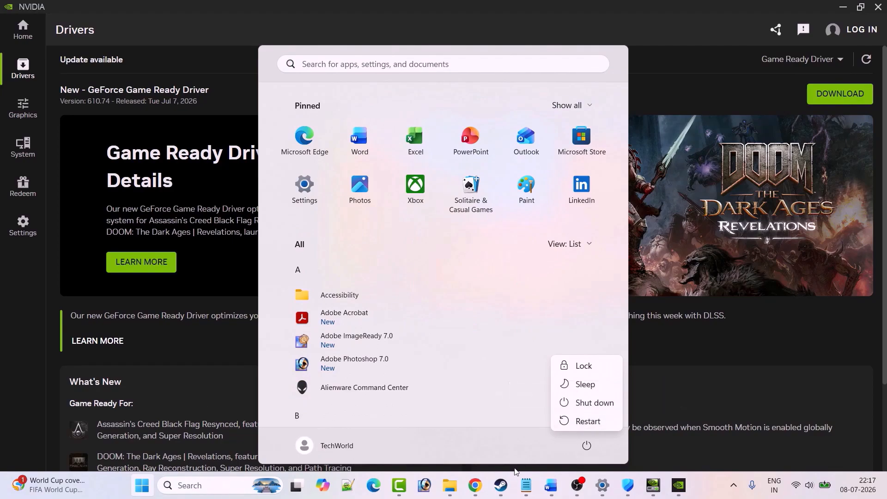
{"action": "left_click", "coordinate": [501, 485]}
{"action": "left_click", "coordinate": [550, 485]}
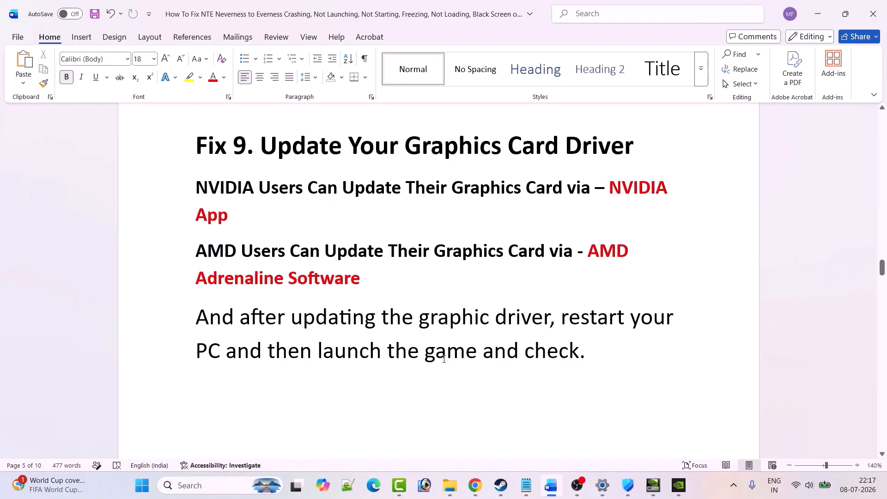
{"action": "scroll", "coordinate": [562, 370], "scroll_direction": "down", "scroll_amount": 5}
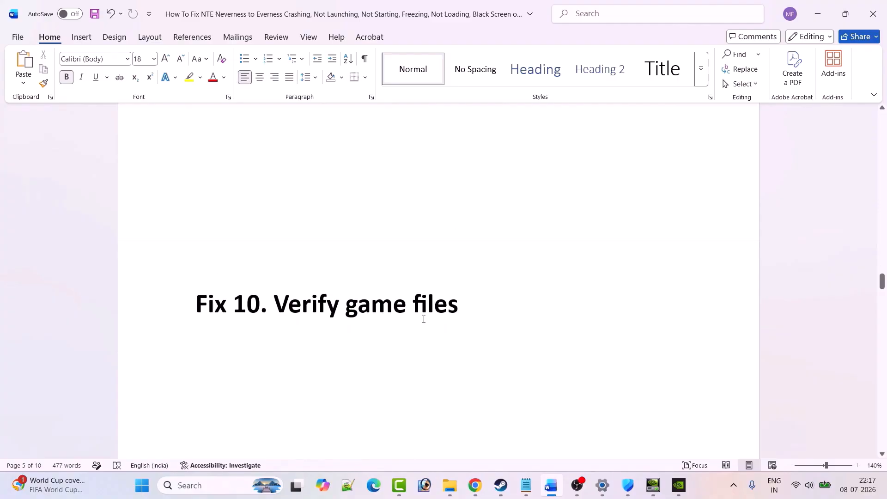
- In Steam, view the Installed Files properties of NTE: Neverness to Everness with the file integrity option, and close them
{"action": "left_click", "coordinate": [500, 485]}
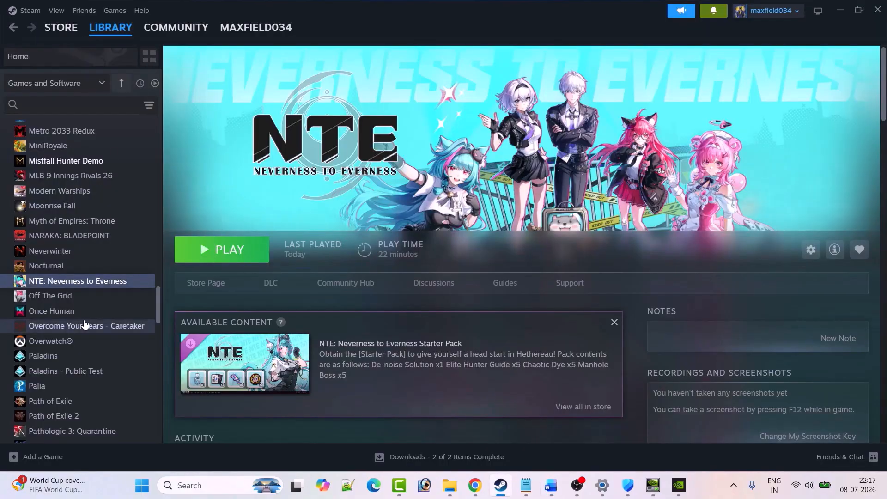
{"action": "right_click", "coordinate": [85, 281]}
{"action": "left_click", "coordinate": [118, 370]}
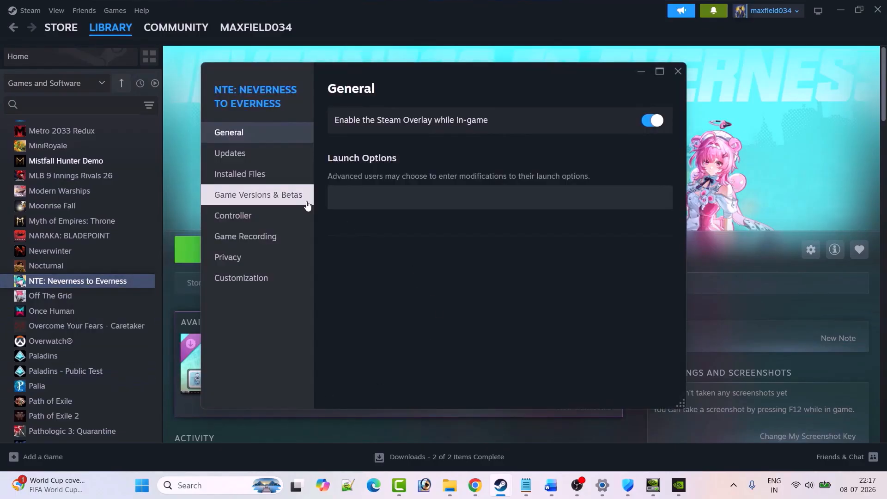
{"action": "left_click", "coordinate": [241, 178]}
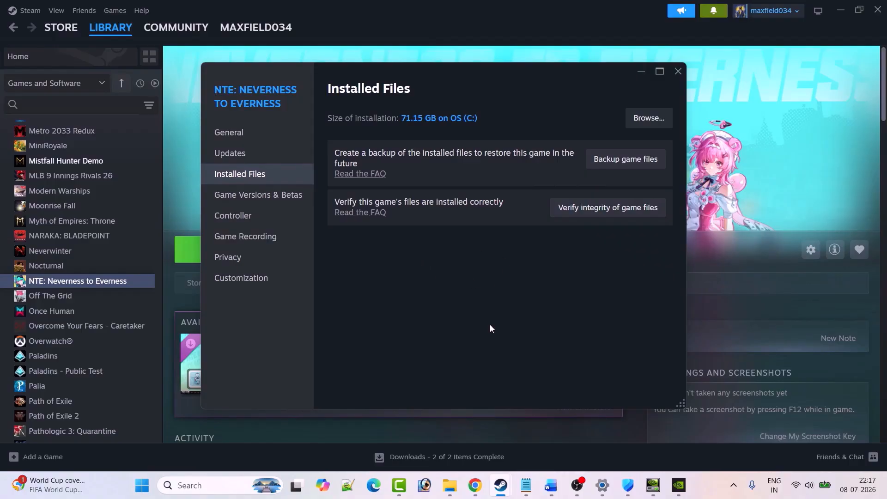
{"action": "left_click", "coordinate": [677, 72]}
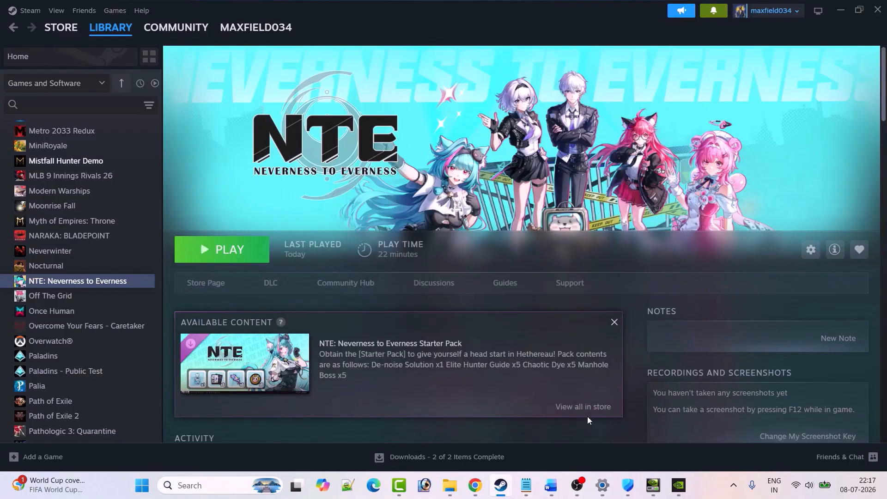
- Return to the Word guide for Fix 11, and open the Windows Graphics settings through search
{"action": "left_click", "coordinate": [550, 485]}
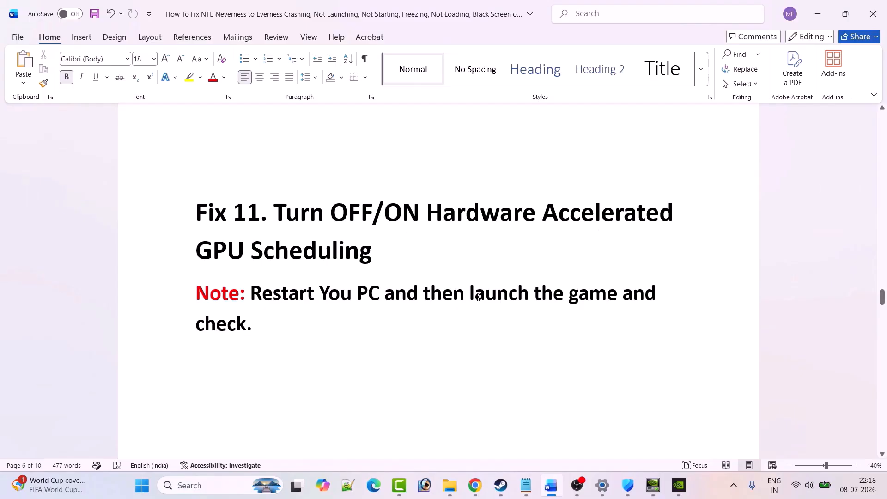
{"action": "left_click", "coordinate": [217, 485]}
{"action": "type", "text": "graph"}
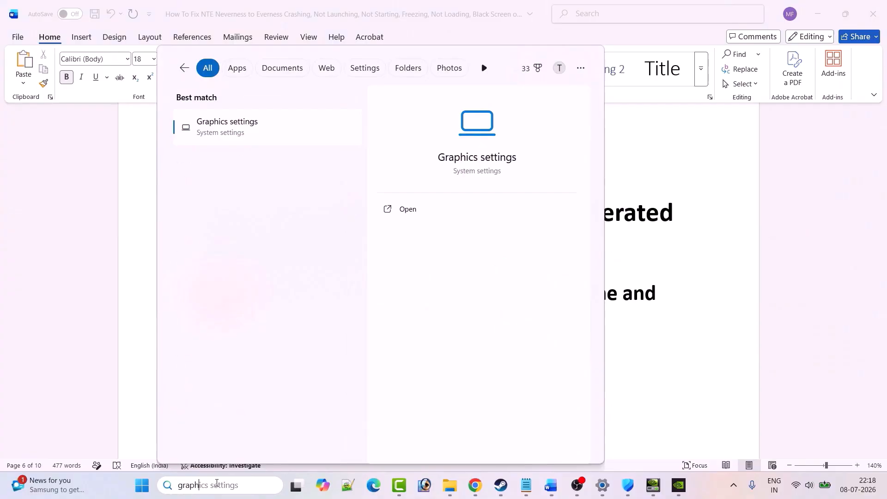
{"action": "type", "text": "ics settingsraphics sett"}
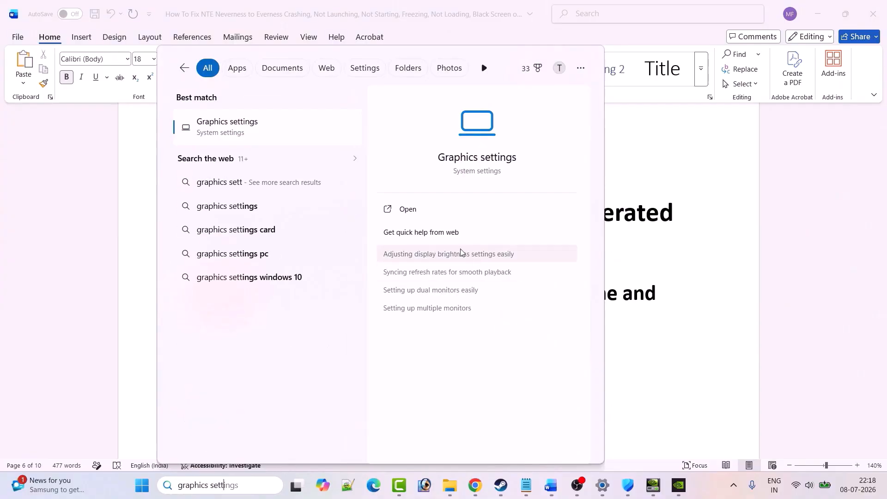
{"action": "left_click", "coordinate": [418, 210]}
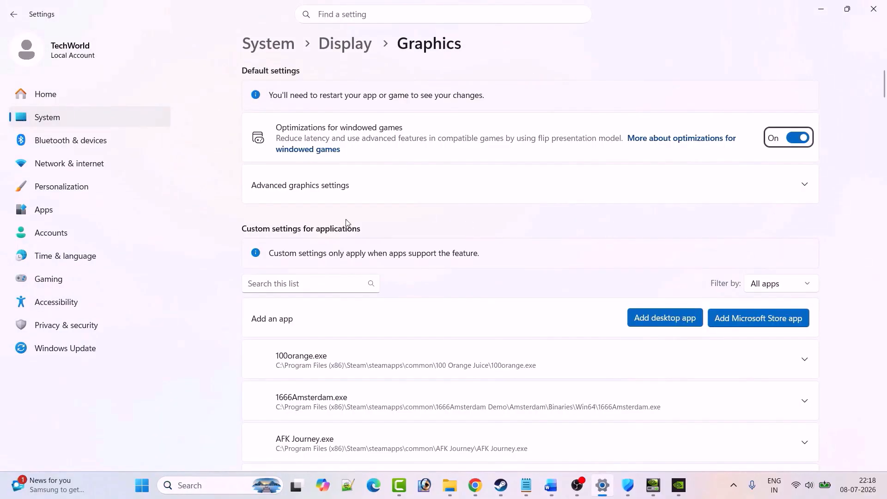
- Expand the advanced graphics settings and turn Hardware-accelerated GPU scheduling off and back on
{"action": "left_click", "coordinate": [406, 188]}
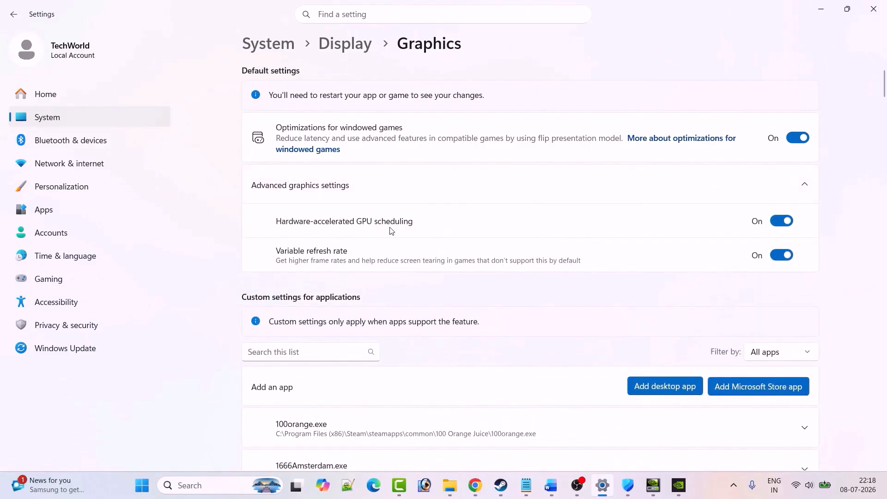
{"action": "left_click", "coordinate": [780, 223]}
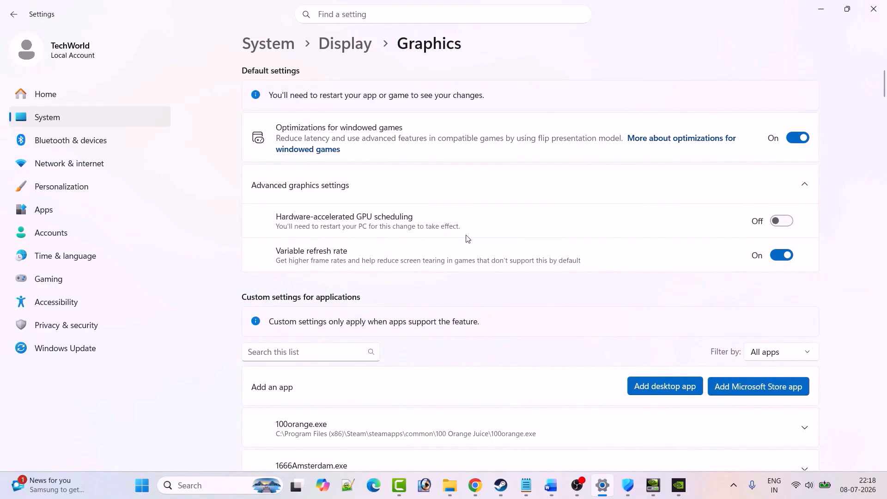
{"action": "left_click", "coordinate": [503, 485]}
{"action": "left_click", "coordinate": [501, 484]}
{"action": "left_click", "coordinate": [780, 222]}
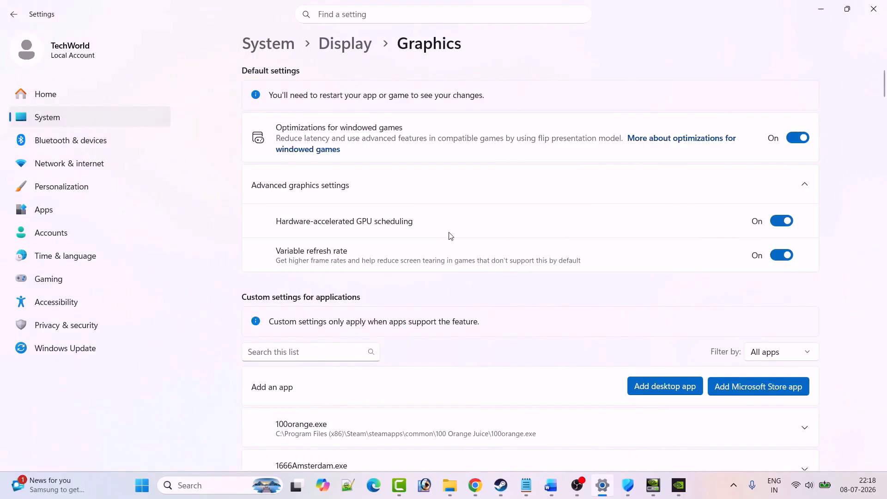
- Review Fix 12 in the Word guide, and open the user profile folder under C:\Users in File Explorer
{"action": "left_click", "coordinate": [550, 484]}
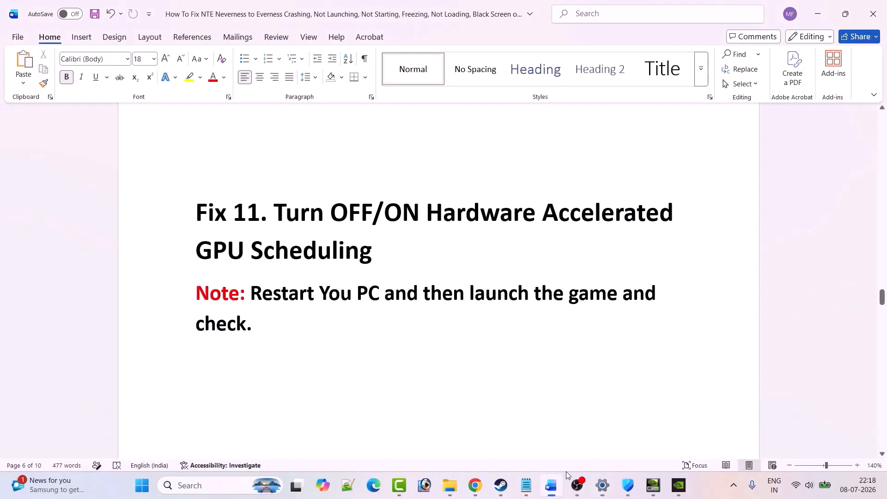
{"action": "scroll", "coordinate": [308, 237], "scroll_direction": "down", "scroll_amount": 5}
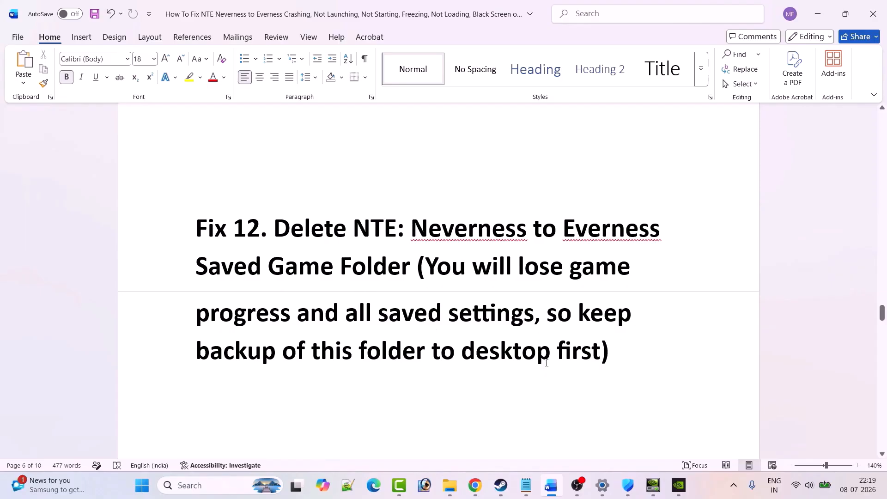
{"action": "key", "text": "super+e"}
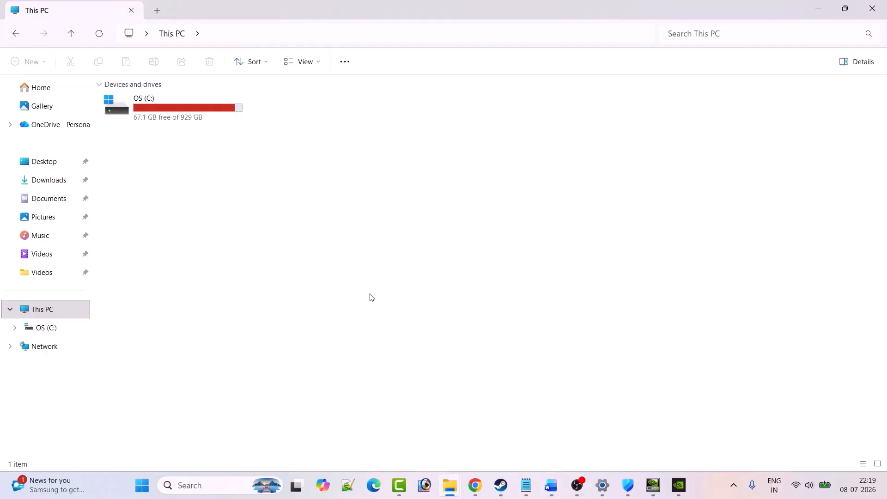
{"action": "double_click", "coordinate": [148, 106]}
{"action": "scroll", "coordinate": [240, 290], "scroll_direction": "down", "scroll_amount": 1}
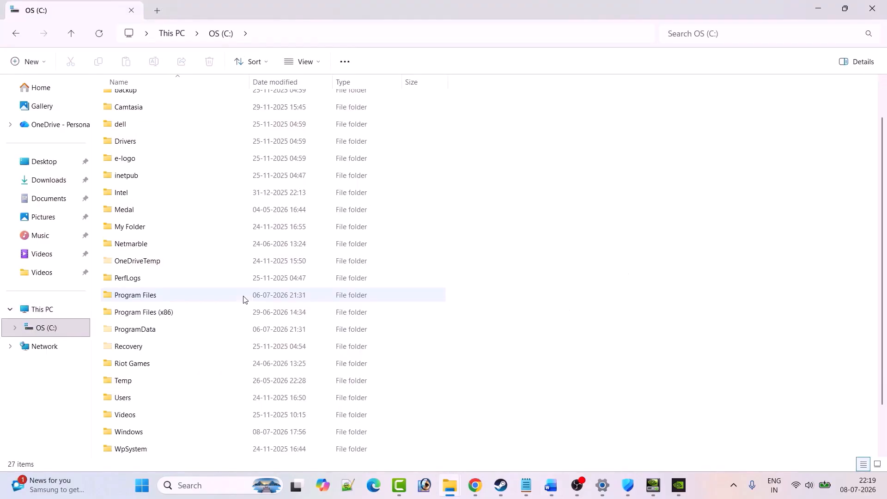
{"action": "double_click", "coordinate": [143, 396]}
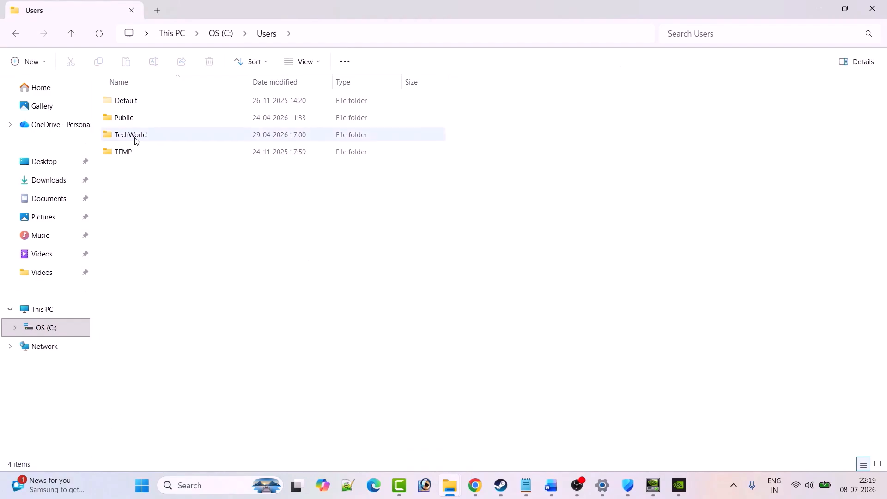
{"action": "double_click", "coordinate": [149, 135]}
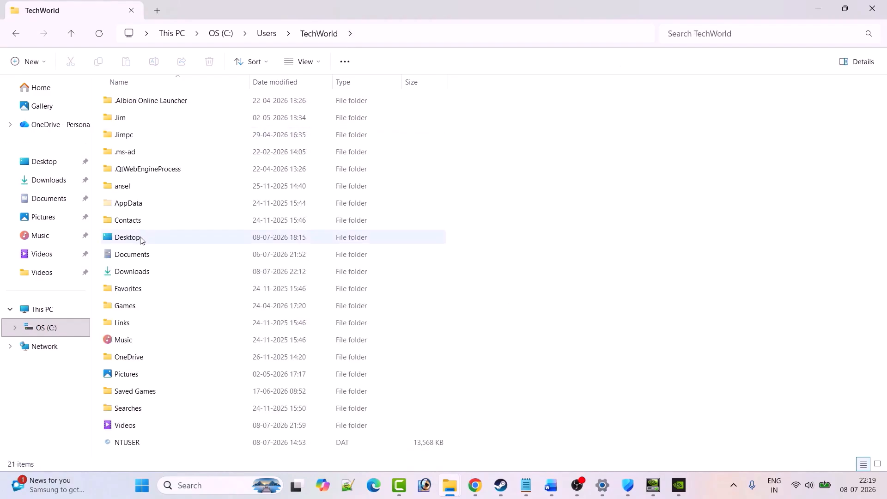
- Check that hidden items are set to show, and open AppData\Local inside the user profile folder
{"action": "left_click", "coordinate": [304, 62]}
{"action": "mouse_move", "coordinate": [318, 279]}
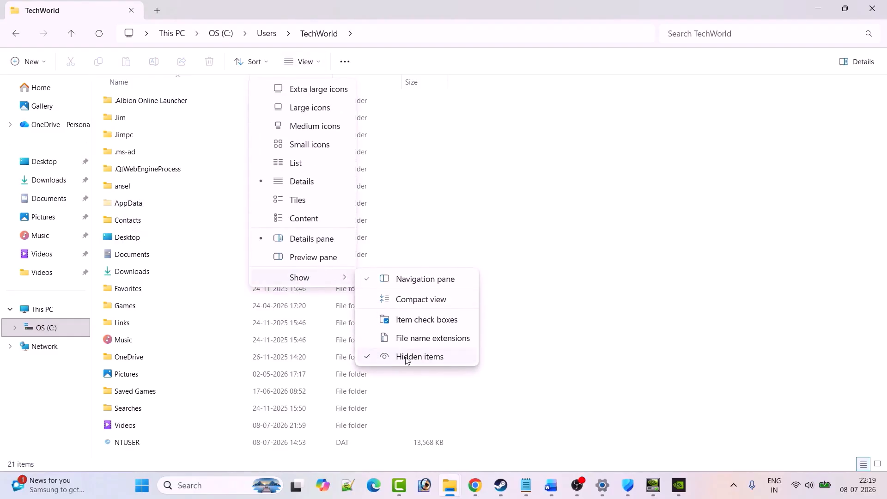
{"action": "left_click", "coordinate": [594, 305]}
{"action": "double_click", "coordinate": [140, 207]}
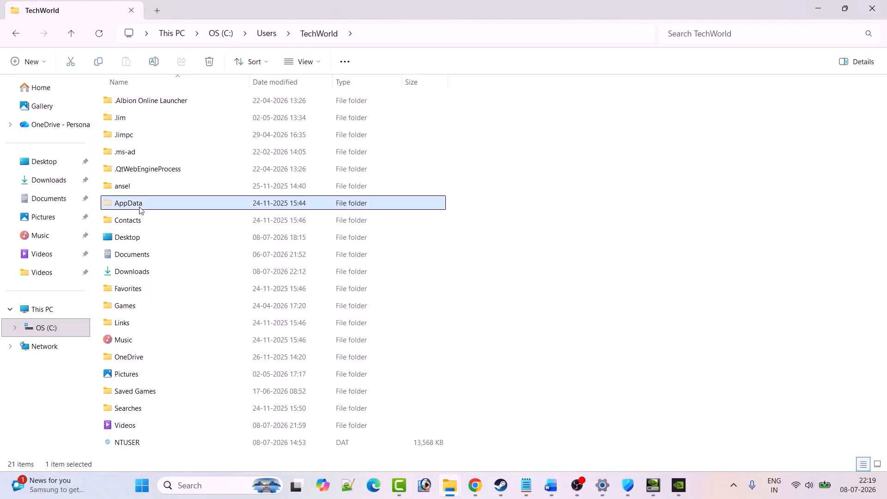
{"action": "double_click", "coordinate": [140, 103]}
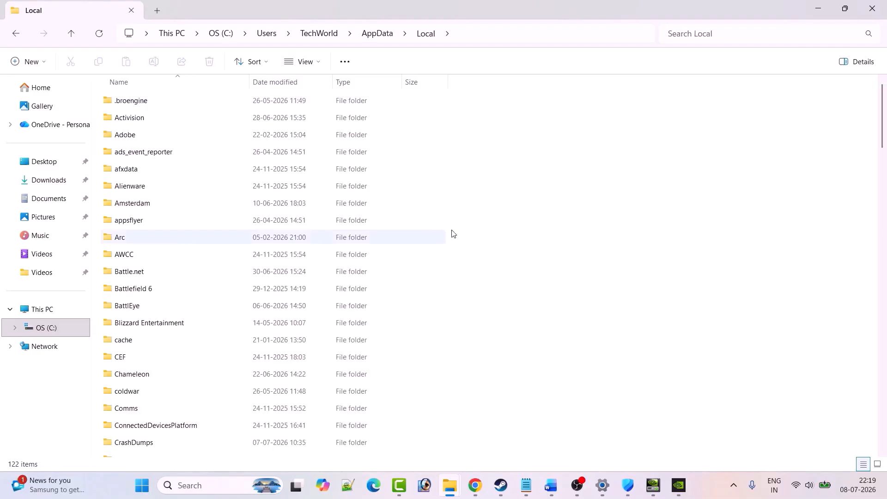
- Find the HT folder in AppData\Local, look at its contents and return to Local
{"action": "key", "text": "h"}
{"action": "key", "text": "Down"}
{"action": "key", "text": "Down"}
{"action": "key", "text": "Down"}
{"action": "key", "text": "Down"}
{"action": "key", "text": "Down"}
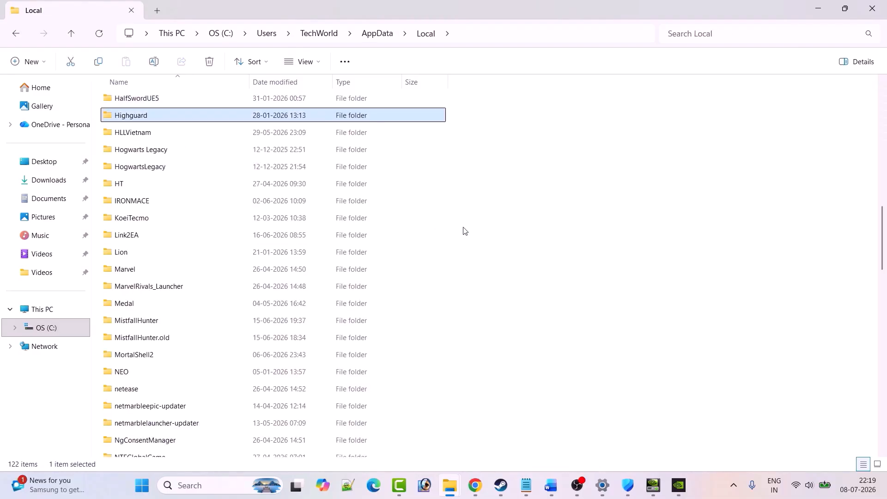
{"action": "double_click", "coordinate": [139, 186]}
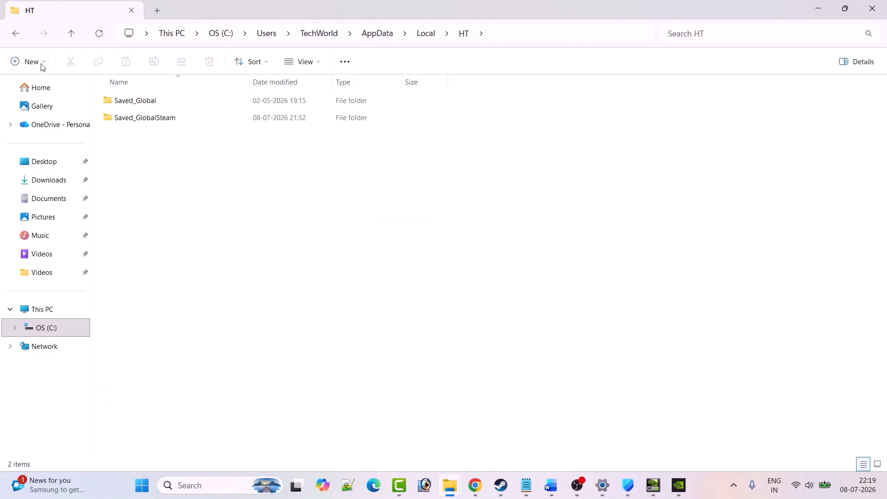
{"action": "left_click", "coordinate": [17, 34]}
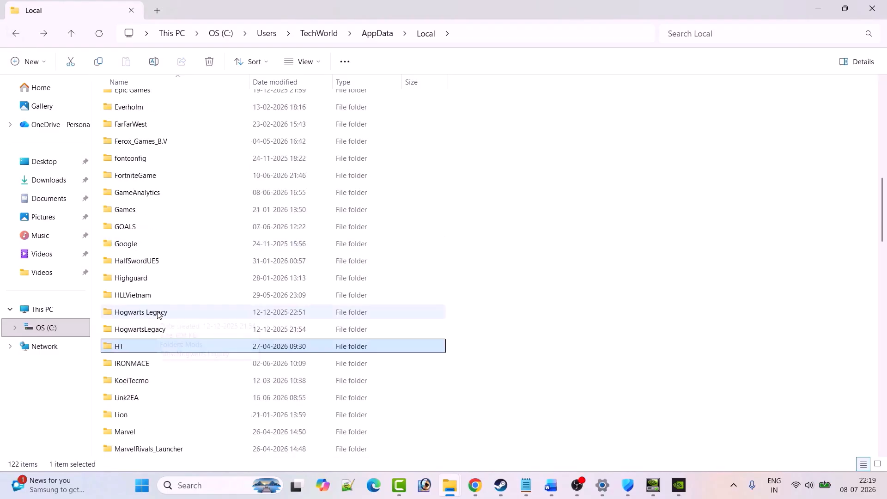
- Copy the HT folder to the clipboard and delete it from AppData\Local
{"action": "right_click", "coordinate": [131, 344]}
{"action": "left_click", "coordinate": [190, 360]}
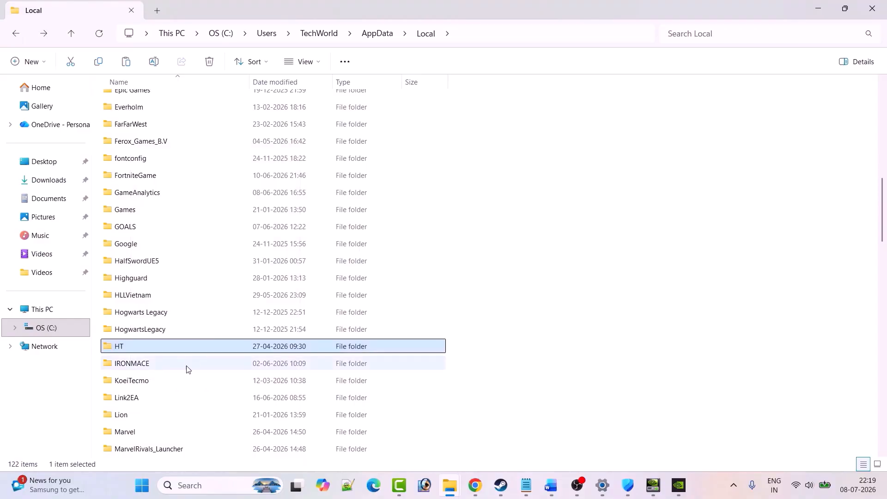
{"action": "scroll", "coordinate": [477, 323], "scroll_direction": "down", "scroll_amount": 1}
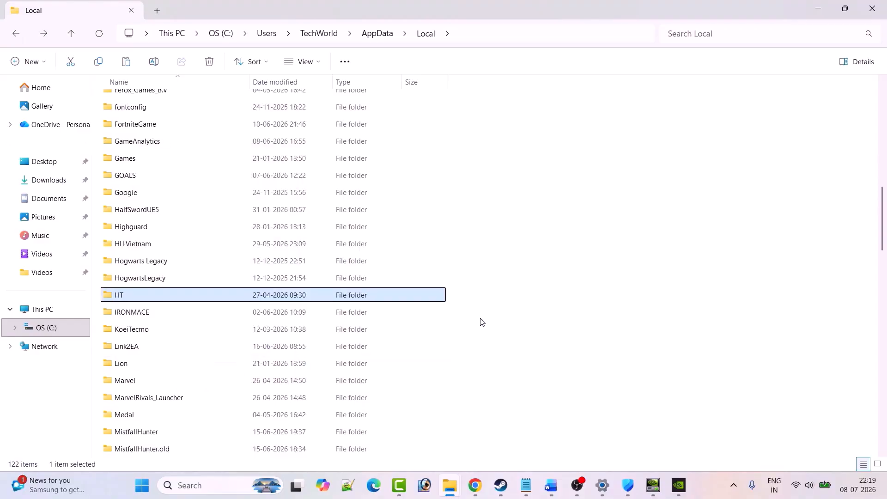
{"action": "right_click", "coordinate": [137, 298]}
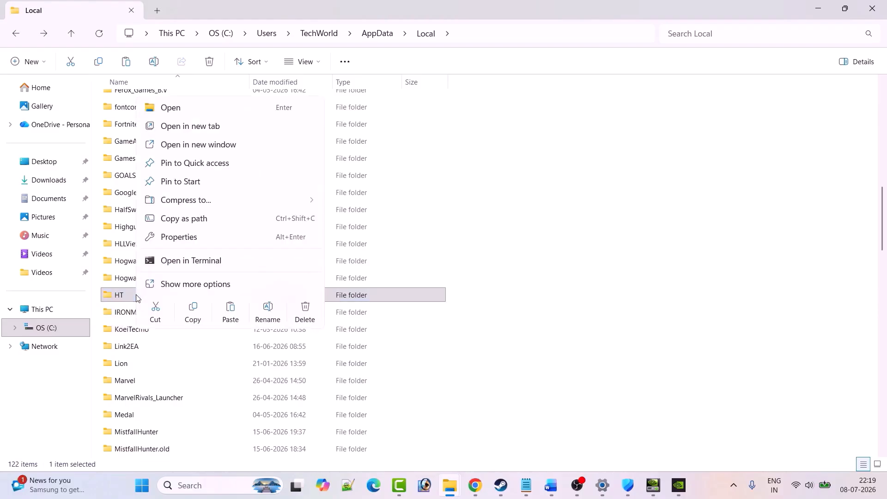
{"action": "left_click", "coordinate": [306, 316]}
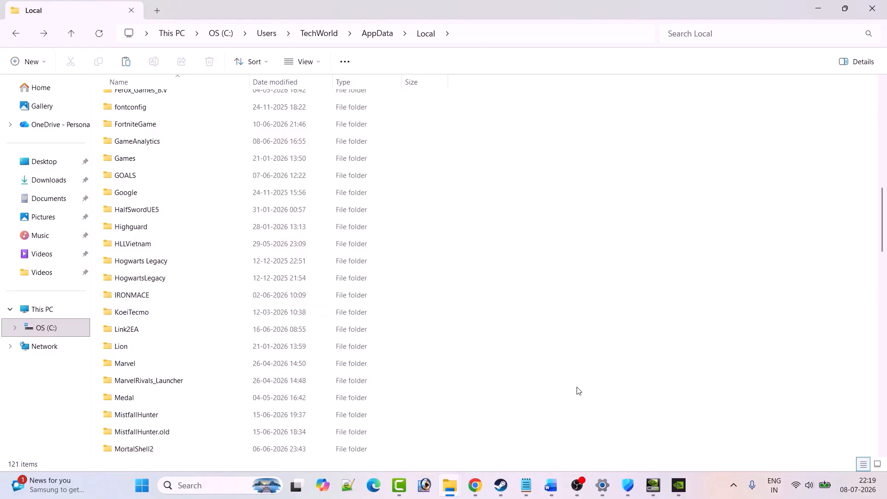
- View the NTE: Neverness to Everness page in Steam, and return to the Word guide to read Fix 13
{"action": "left_click", "coordinate": [500, 485]}
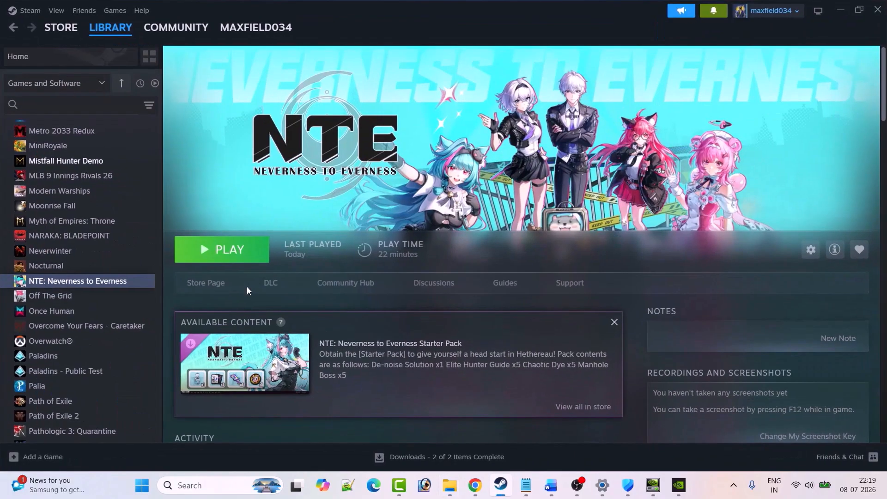
{"action": "left_click", "coordinate": [558, 486]}
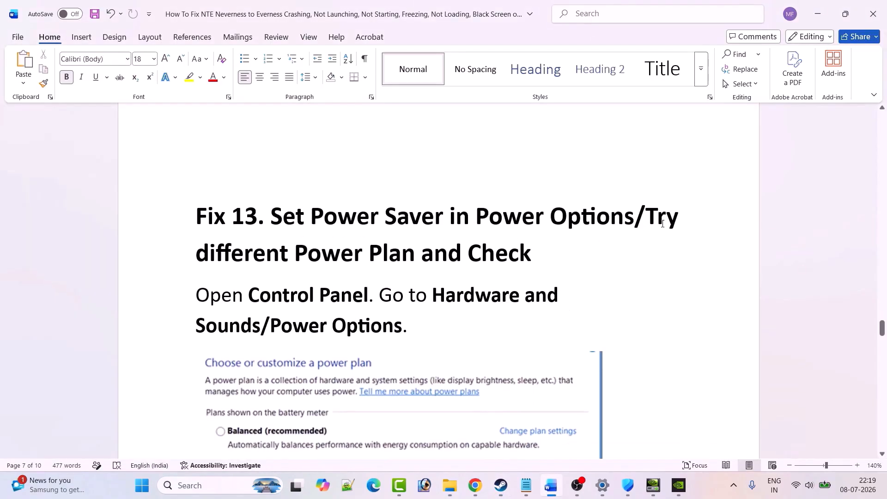
{"action": "scroll", "coordinate": [479, 260], "scroll_direction": "down", "scroll_amount": 3}
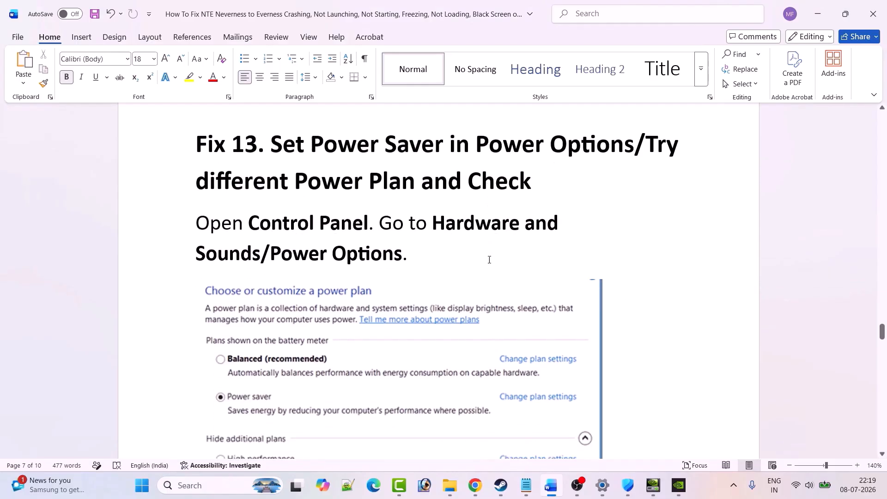
- Search Windows for Control Panel and open Power Options under Hardware and Sound
{"action": "left_click", "coordinate": [202, 483]}
{"action": "type", "text": "con"}
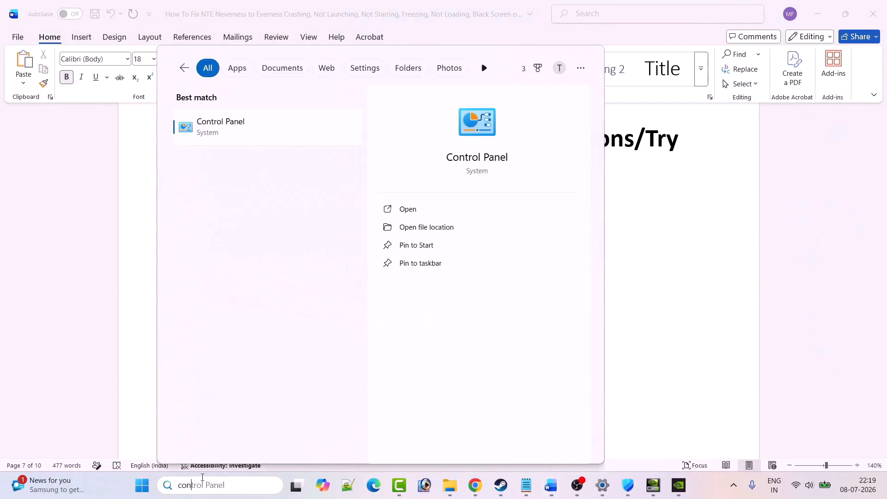
{"action": "type", "text": "trol panel"}
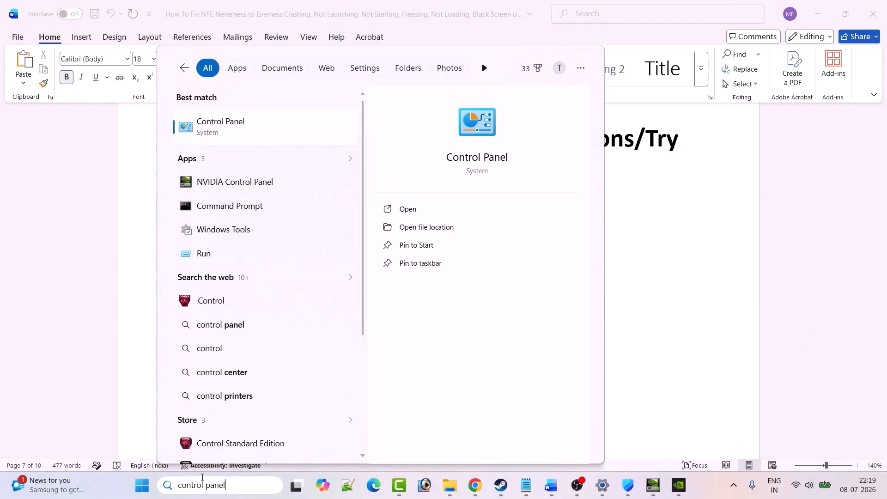
{"action": "left_click", "coordinate": [444, 211]}
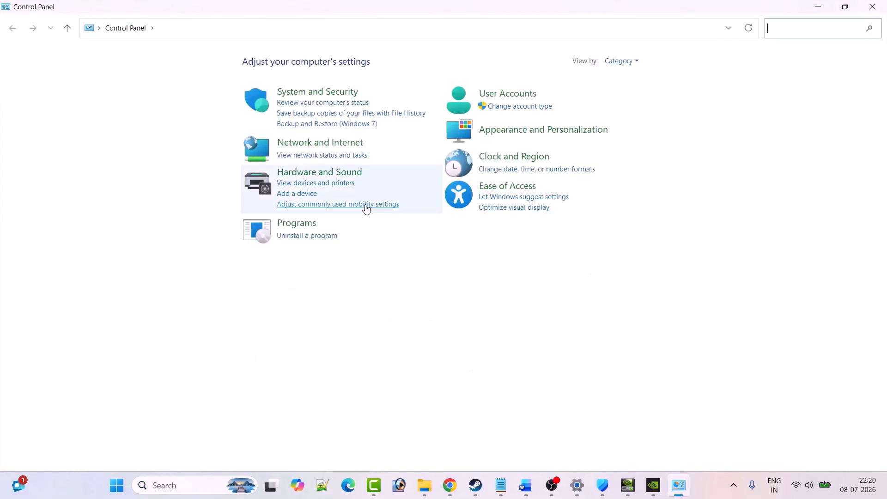
{"action": "left_click", "coordinate": [323, 174]}
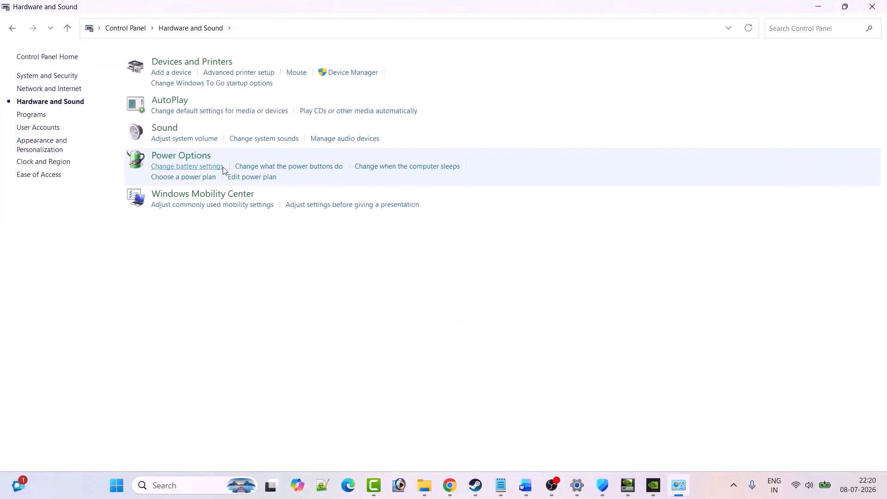
{"action": "left_click", "coordinate": [178, 158]}
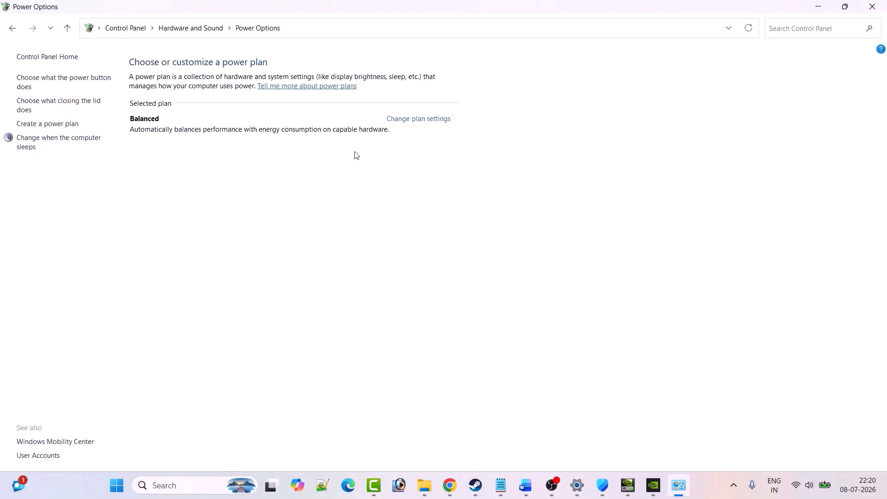
- Review the power plan choices for Fix 13 in the Word guide, and read Fix 14
{"action": "key", "text": "alt+Tab"}
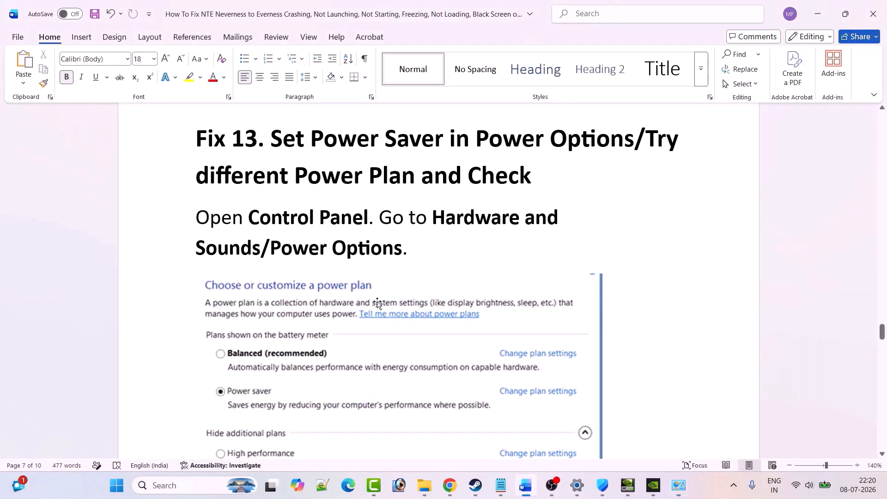
{"action": "scroll", "coordinate": [391, 292], "scroll_direction": "down", "scroll_amount": 3}
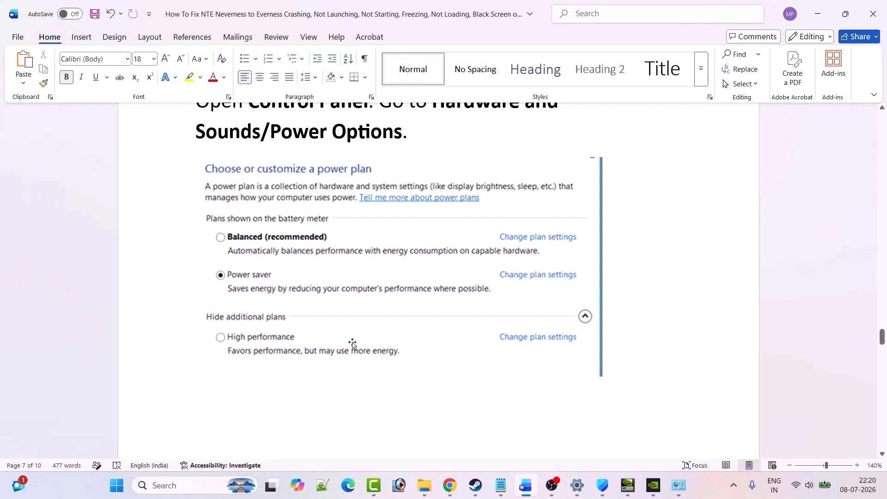
{"action": "scroll", "coordinate": [352, 342], "scroll_direction": "up", "scroll_amount": 1}
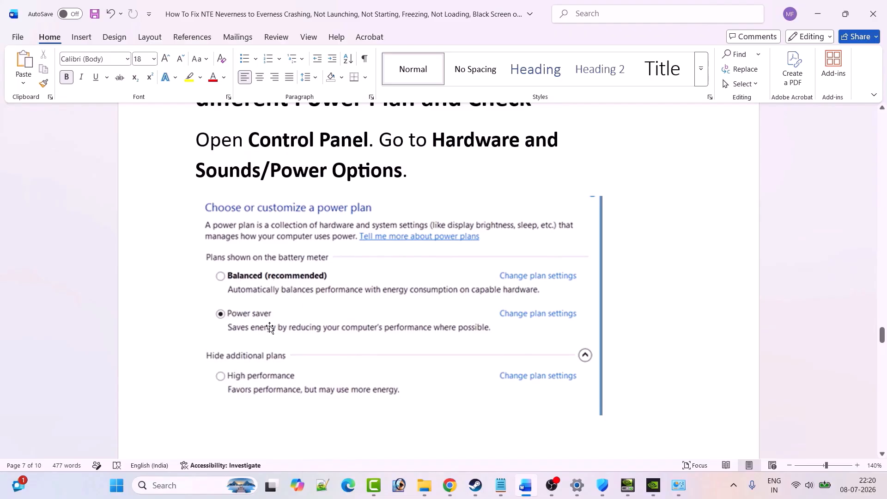
{"action": "scroll", "coordinate": [225, 269], "scroll_direction": "down", "scroll_amount": 6}
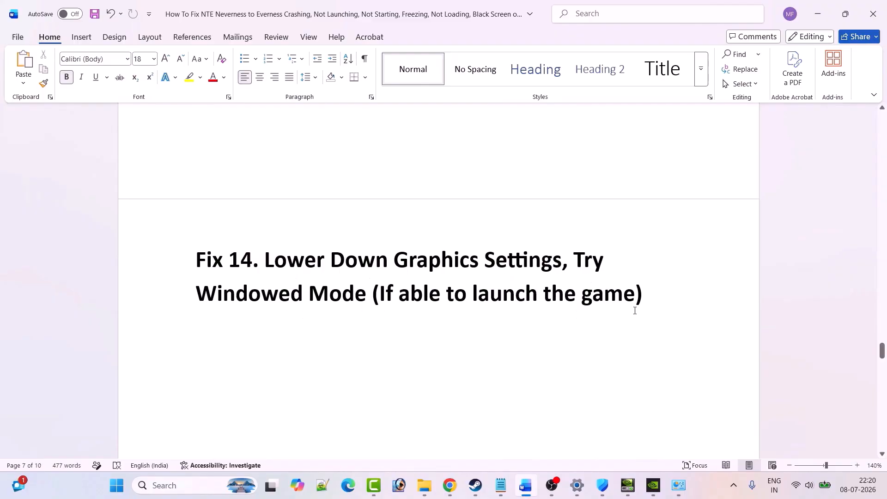
- Launch NTE: Neverness to Everness from Steam and open the in-game Graphics settings
{"action": "left_click", "coordinate": [476, 485]}
{"action": "left_click", "coordinate": [232, 250]}
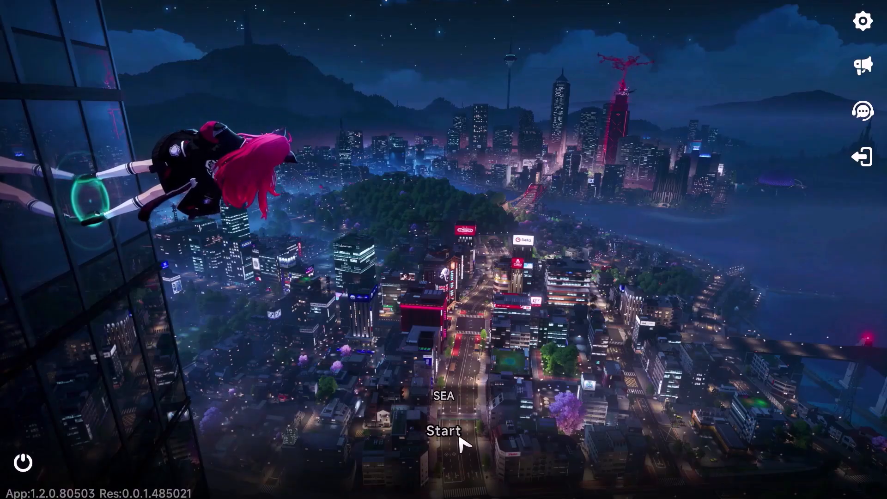
{"action": "left_click", "coordinate": [460, 439]}
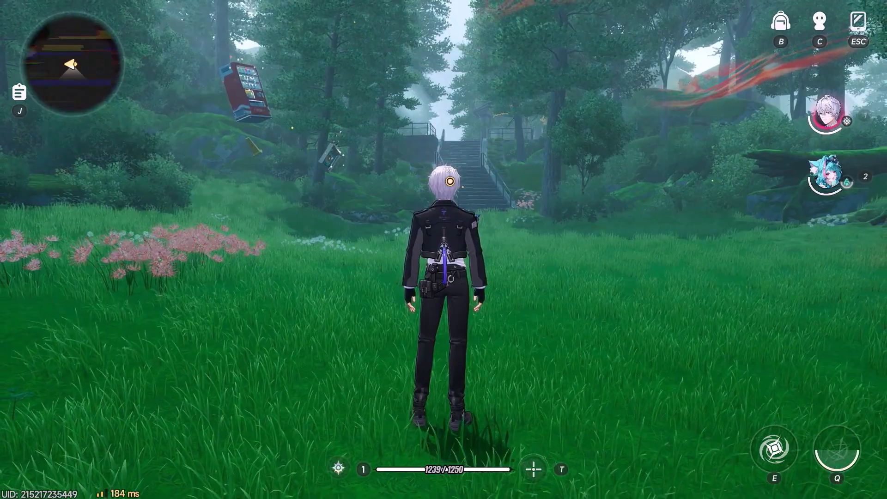
{"action": "key", "text": "Escape"}
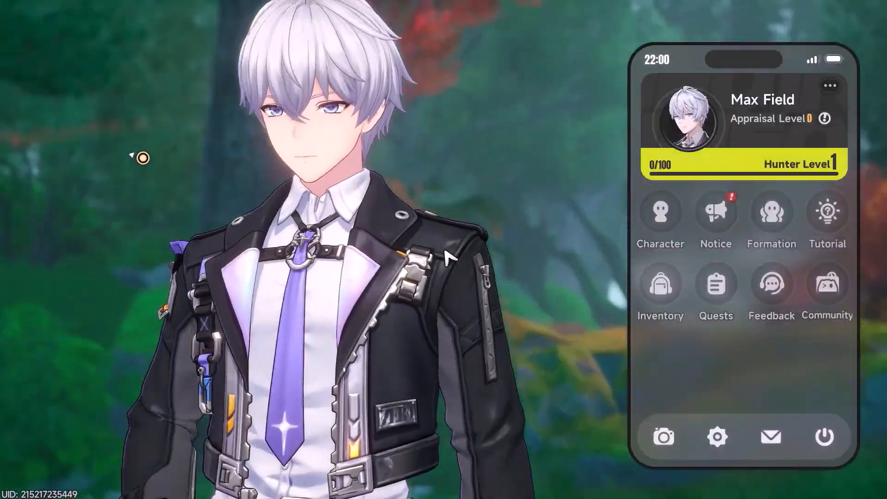
{"action": "left_click", "coordinate": [719, 442]}
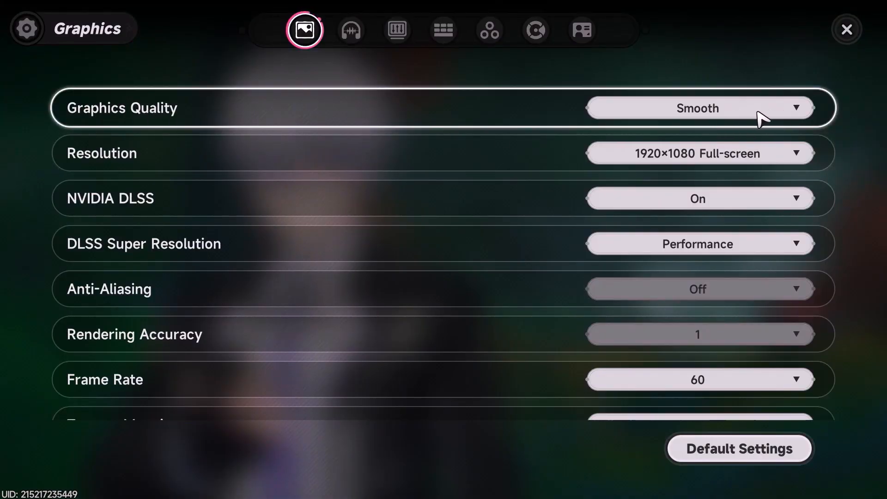
- Examine the choices for Graphics Quality, Resolution and Frame Rate without changing them
{"action": "left_click", "coordinate": [777, 110]}
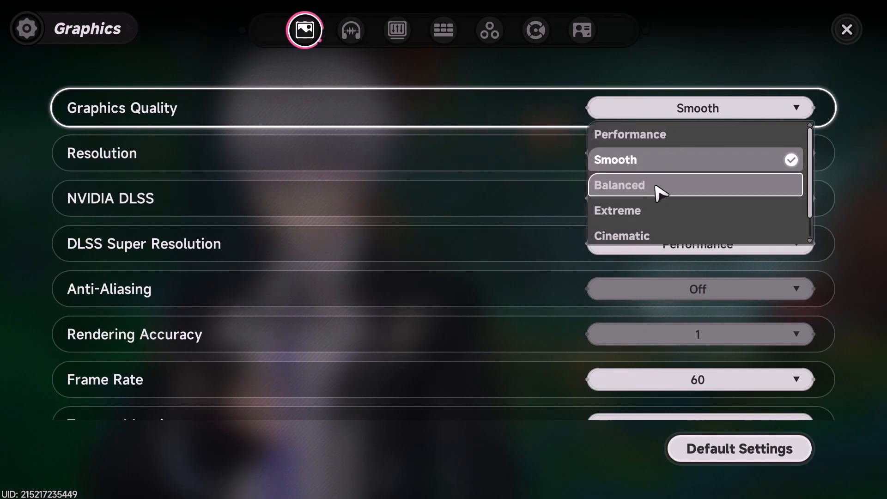
{"action": "left_click", "coordinate": [867, 227]}
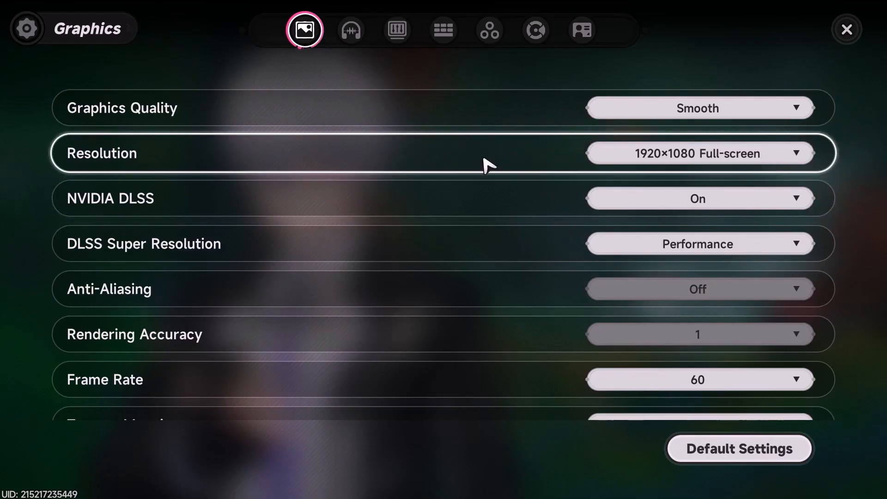
{"action": "left_click", "coordinate": [716, 156]}
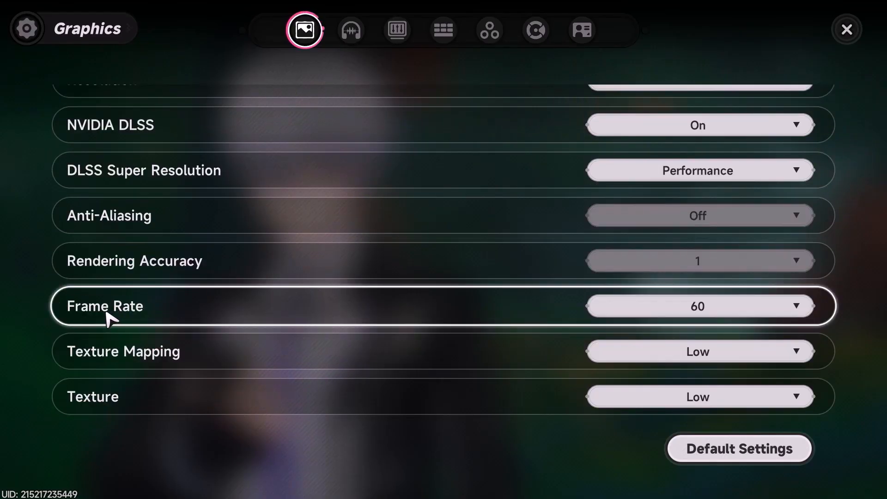
{"action": "left_click", "coordinate": [738, 316]}
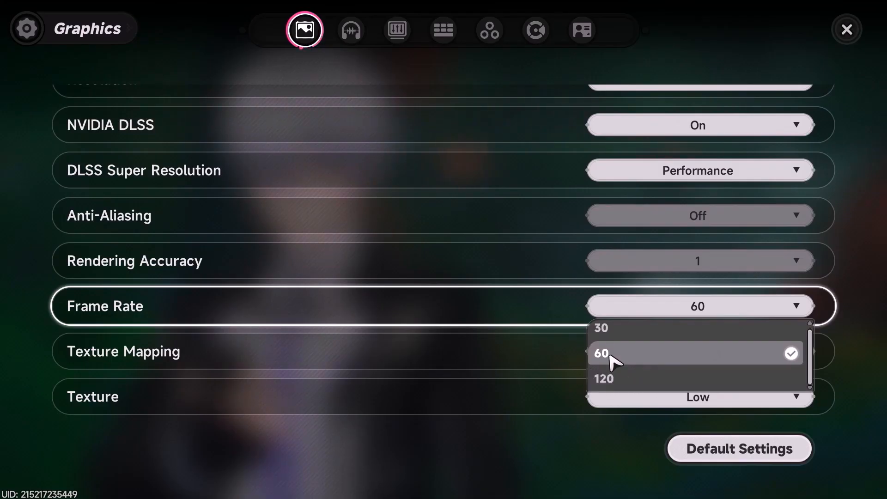
{"action": "left_click", "coordinate": [12, 336]}
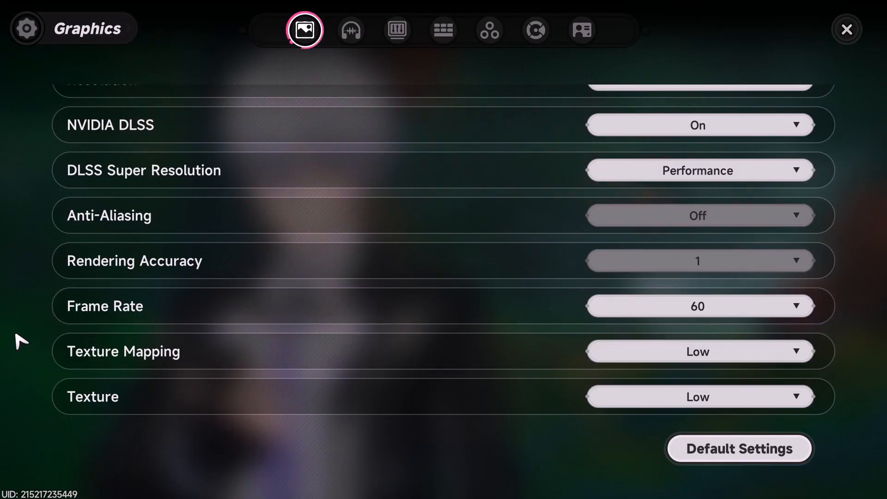
- Examine the choices for Texture Mapping, Texture and Post-Processing in the Graphics settings without changing them
{"action": "scroll", "coordinate": [267, 330], "scroll_direction": "down", "scroll_amount": 4}
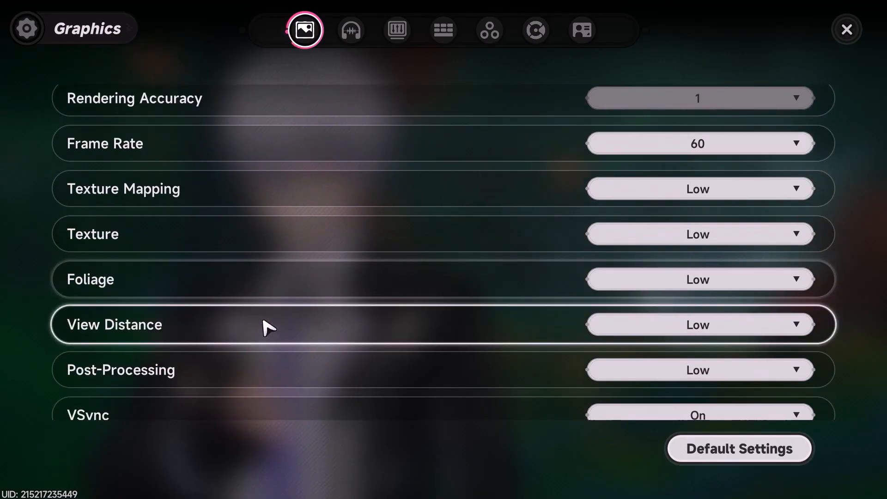
{"action": "scroll", "coordinate": [265, 330], "scroll_direction": "up", "scroll_amount": 4}
{"action": "scroll", "coordinate": [265, 331], "scroll_direction": "down", "scroll_amount": 4}
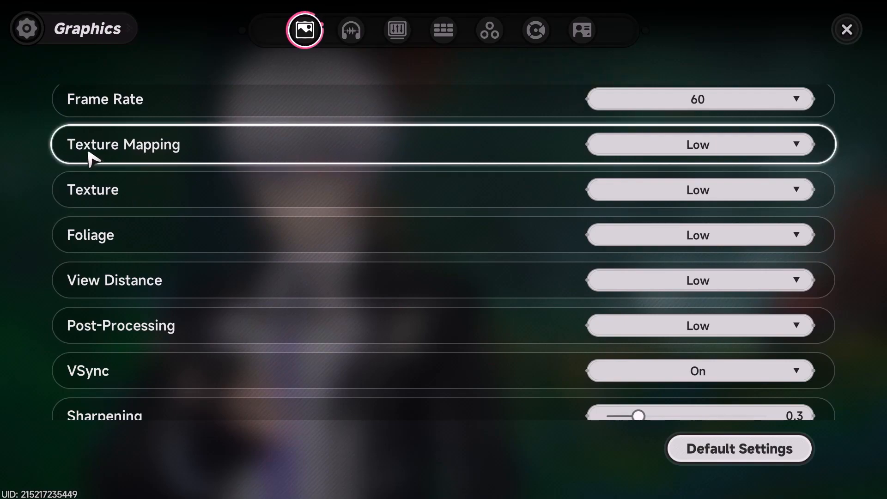
{"action": "left_click", "coordinate": [719, 149]}
{"action": "left_click", "coordinate": [667, 147]}
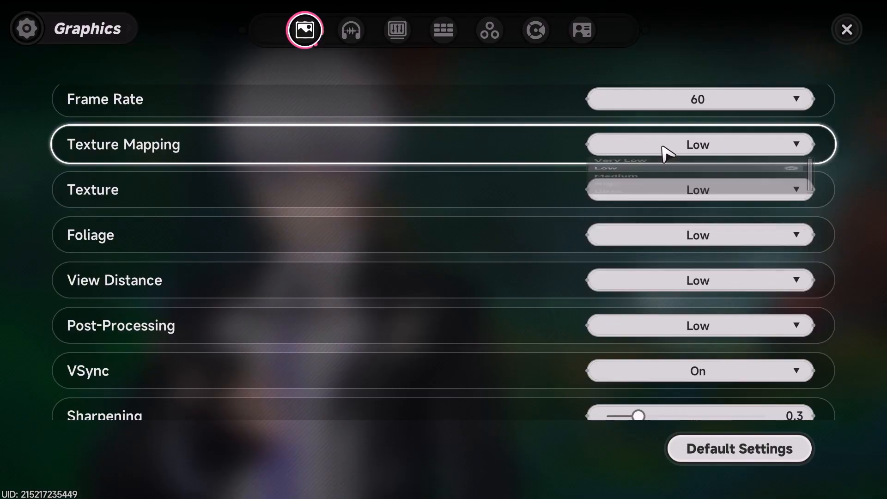
{"action": "left_click", "coordinate": [711, 194]}
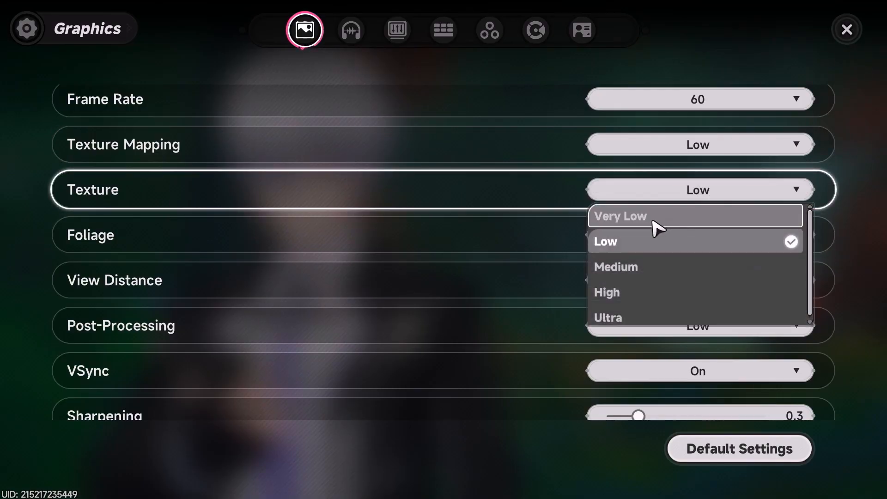
{"action": "left_click", "coordinate": [7, 239]}
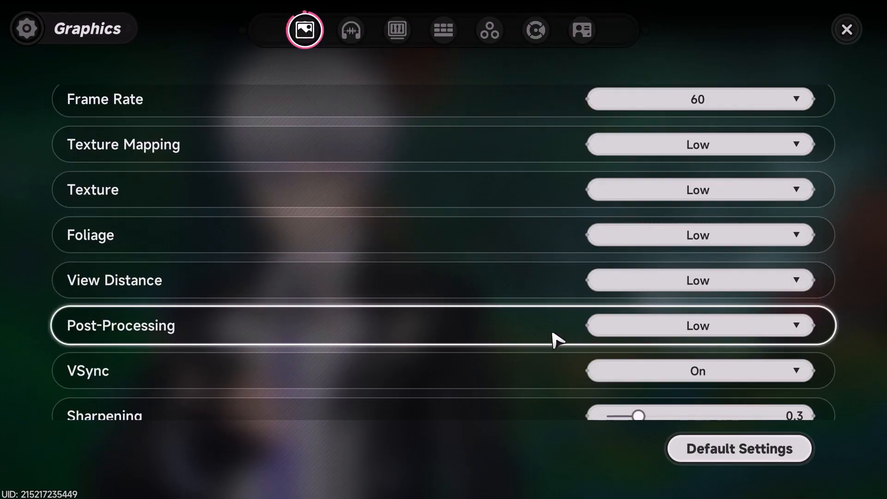
{"action": "left_click", "coordinate": [619, 330]}
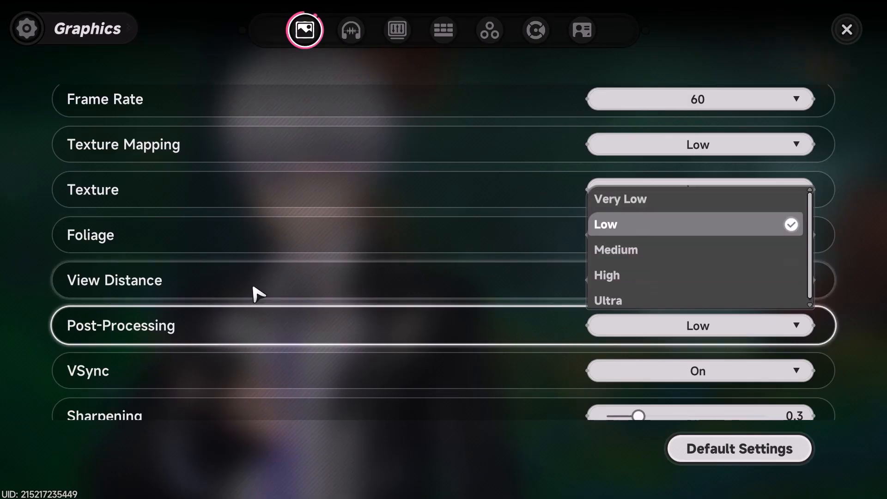
{"action": "left_click", "coordinate": [41, 318]}
- Review the remaining Graphics settings and set Motion Blur to Off
{"action": "scroll", "coordinate": [297, 336], "scroll_direction": "down", "scroll_amount": 1}
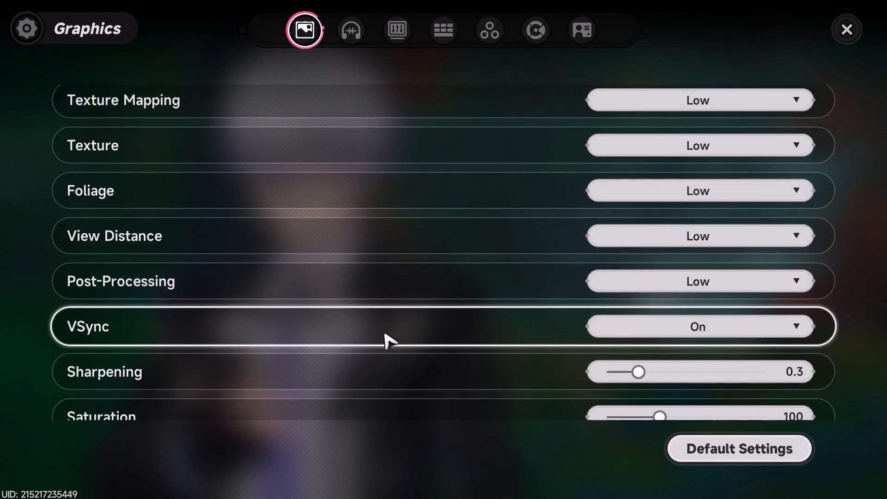
{"action": "scroll", "coordinate": [293, 329], "scroll_direction": "down", "scroll_amount": 1}
{"action": "scroll", "coordinate": [298, 334], "scroll_direction": "down", "scroll_amount": 2}
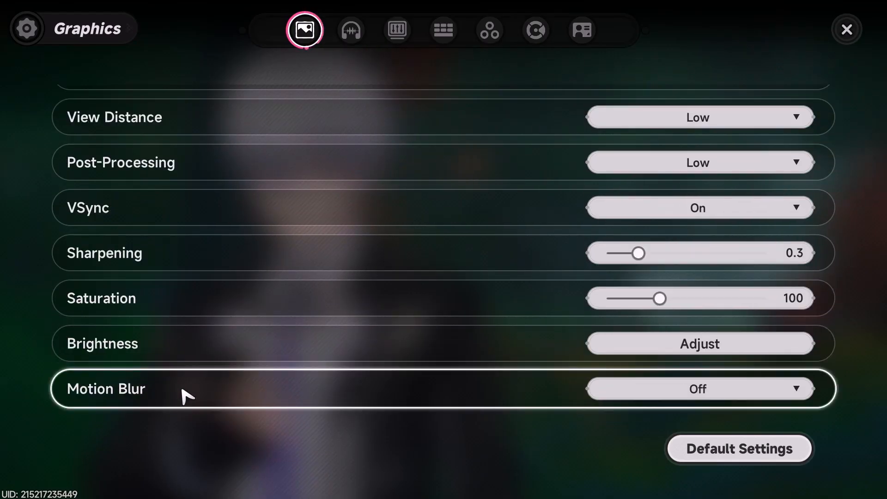
{"action": "left_click", "coordinate": [710, 397]}
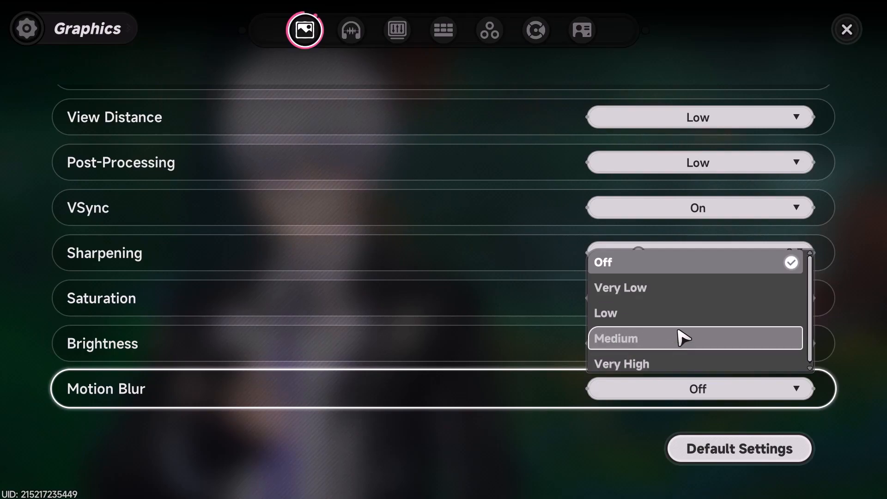
{"action": "left_click", "coordinate": [673, 271]}
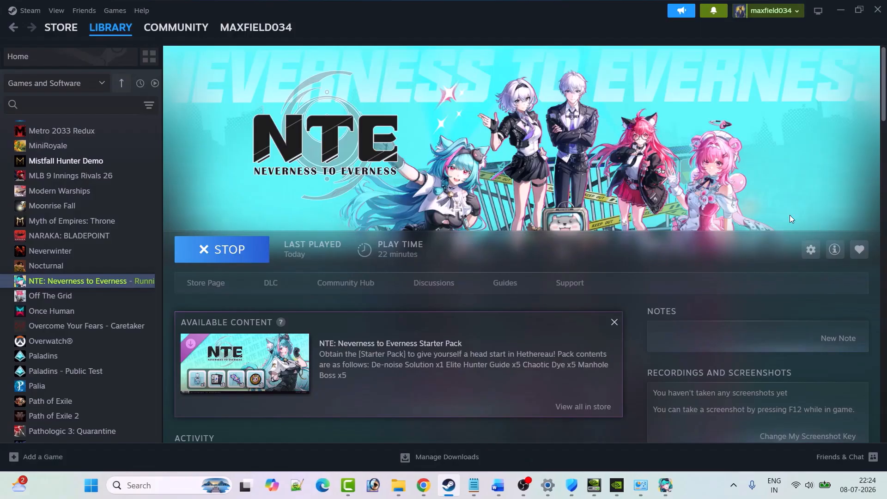
- Stop NTE: Neverness to Everness from Steam, confirm the exit, and bring up Fix 15 in the Word guide
{"action": "left_click", "coordinate": [224, 251]}
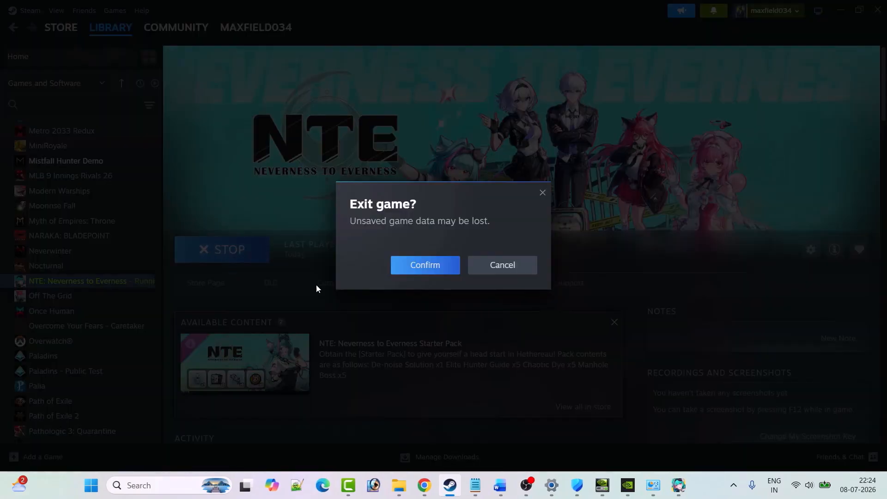
{"action": "left_click", "coordinate": [425, 269]}
{"action": "scroll", "coordinate": [412, 219], "scroll_direction": "down", "scroll_amount": 1}
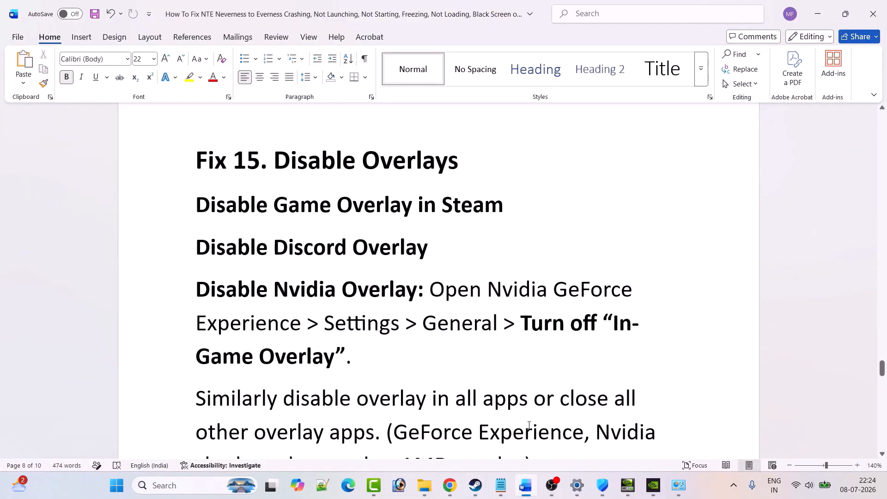
- Switch to Steam, open the properties of NTE: Neverness to Everness, and turn the in-game Steam Overlay off and back on
{"action": "left_click", "coordinate": [475, 485]}
{"action": "mouse_move", "coordinate": [111, 28]}
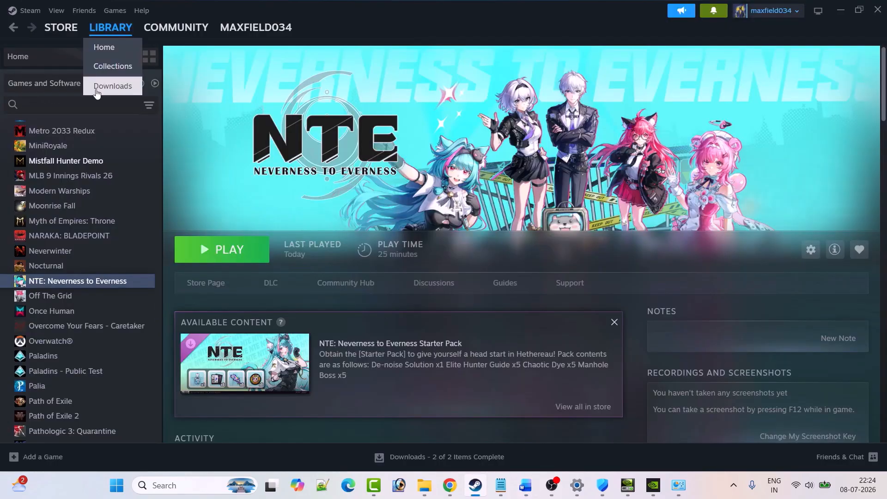
{"action": "right_click", "coordinate": [101, 282]}
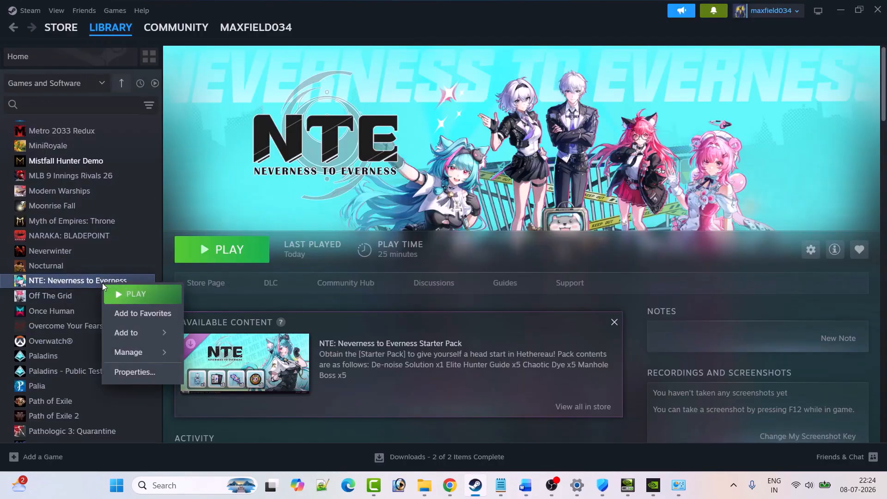
{"action": "left_click", "coordinate": [147, 370]}
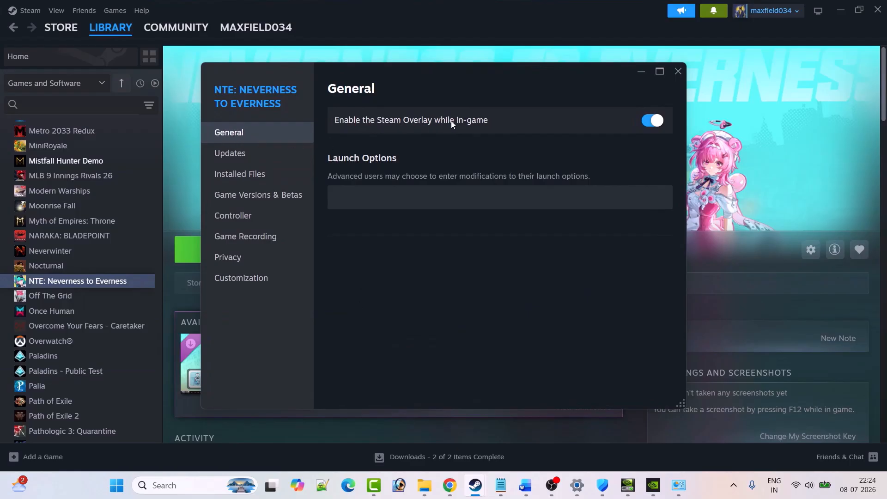
{"action": "left_click", "coordinate": [648, 122]}
{"action": "left_click", "coordinate": [659, 121]}
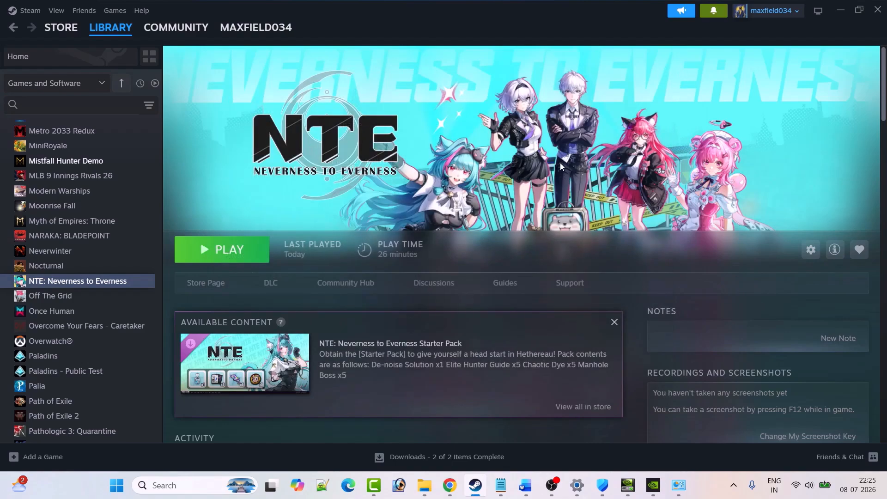
- Read the Word guide's instructions for disabling overlays, closing conflicting programs and updating Windows, Fixes 15 to 17
{"action": "key", "text": "alt+Tab"}
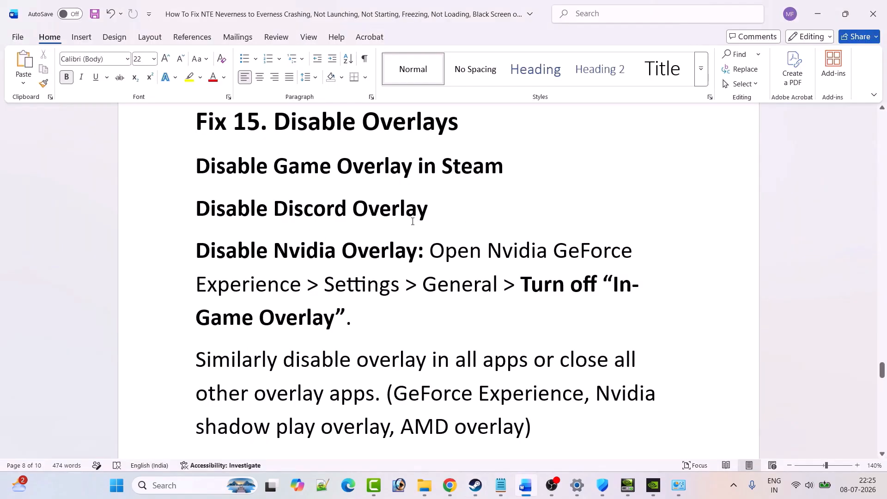
{"action": "scroll", "coordinate": [421, 218], "scroll_direction": "down", "scroll_amount": 2}
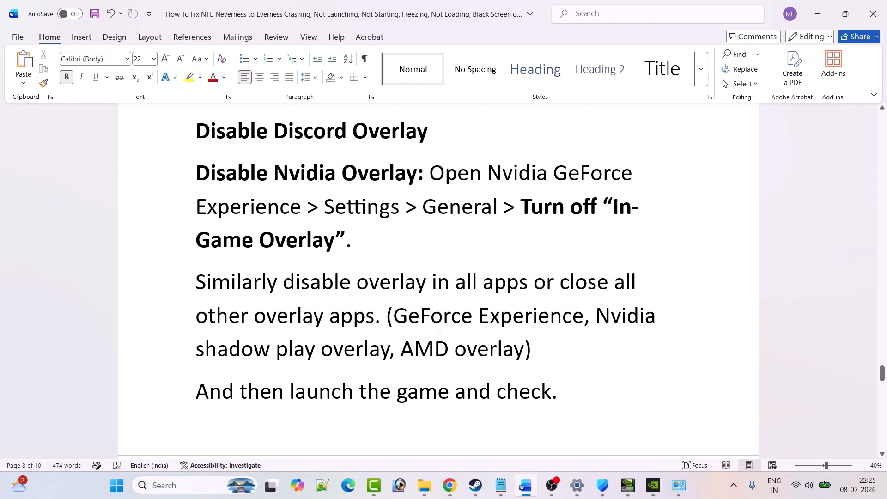
{"action": "scroll", "coordinate": [416, 330], "scroll_direction": "down", "scroll_amount": 10}
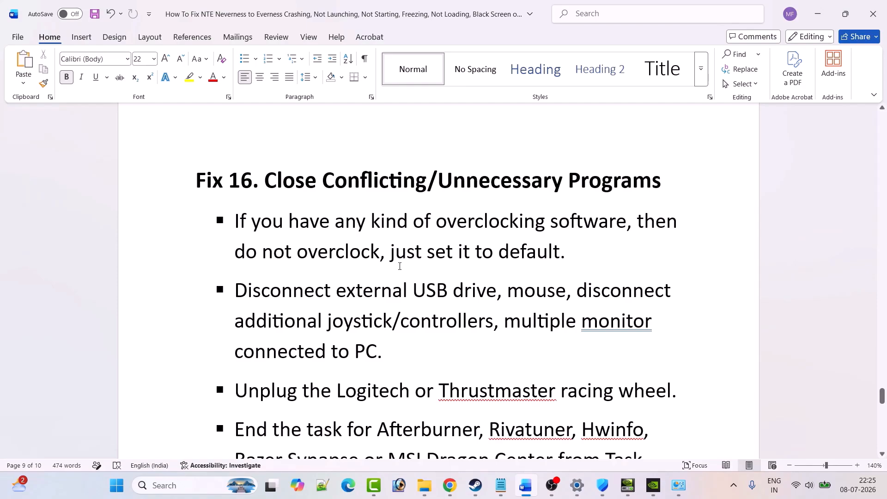
{"action": "scroll", "coordinate": [542, 268], "scroll_direction": "down", "scroll_amount": 1}
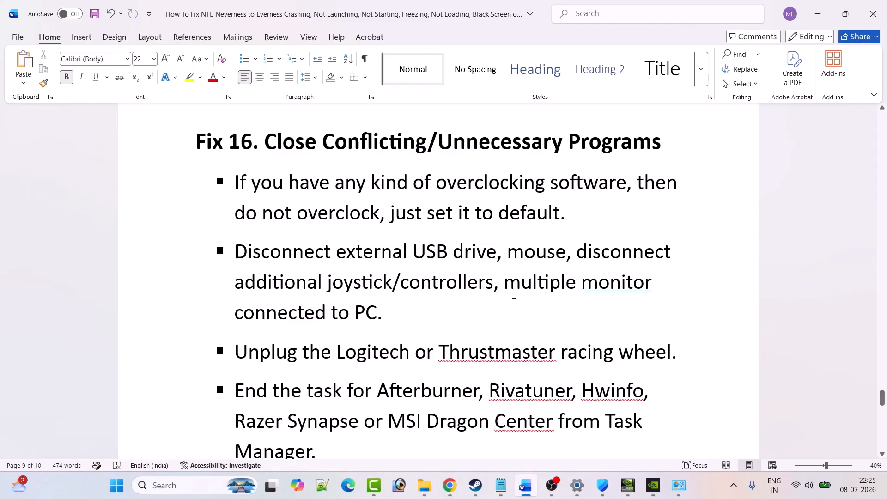
{"action": "scroll", "coordinate": [353, 298], "scroll_direction": "down", "scroll_amount": 2}
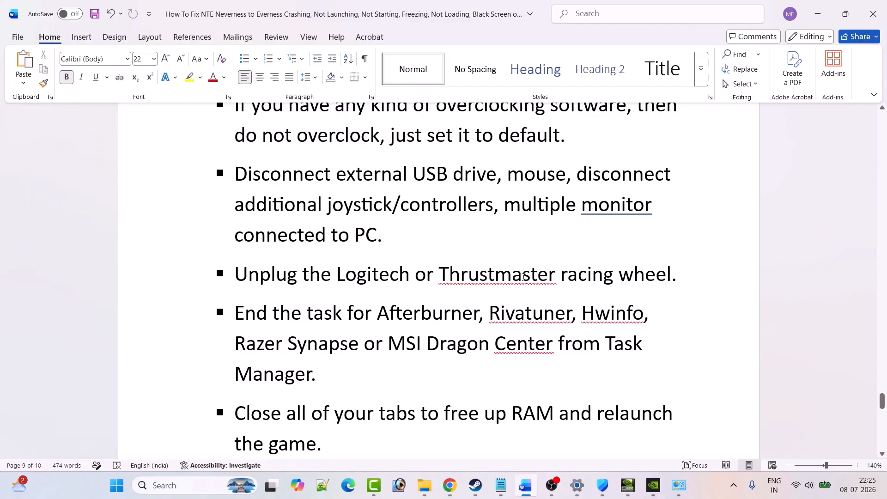
{"action": "scroll", "coordinate": [681, 288], "scroll_direction": "down", "scroll_amount": 1}
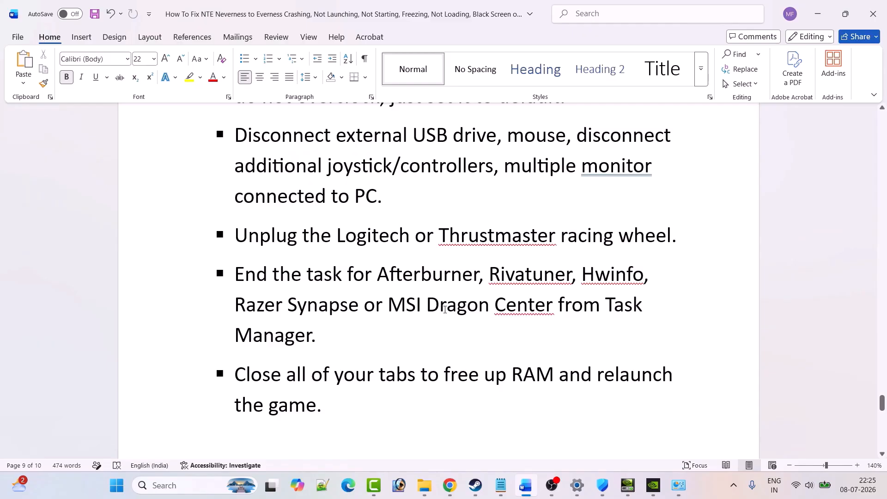
{"action": "scroll", "coordinate": [269, 302], "scroll_direction": "down", "scroll_amount": 2}
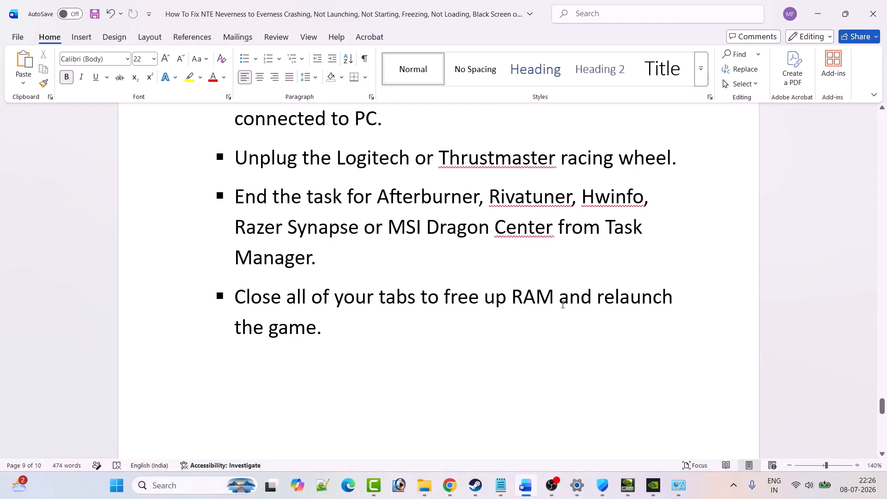
{"action": "scroll", "coordinate": [236, 267], "scroll_direction": "down", "scroll_amount": 9}
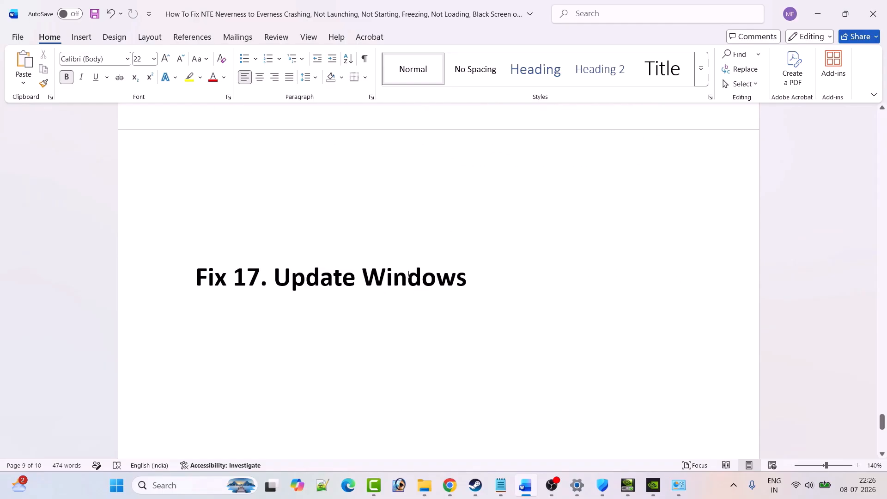
- Open Windows Update in the Windows Settings app and check for updates
{"action": "left_click", "coordinate": [116, 485]}
{"action": "left_click", "coordinate": [301, 196]}
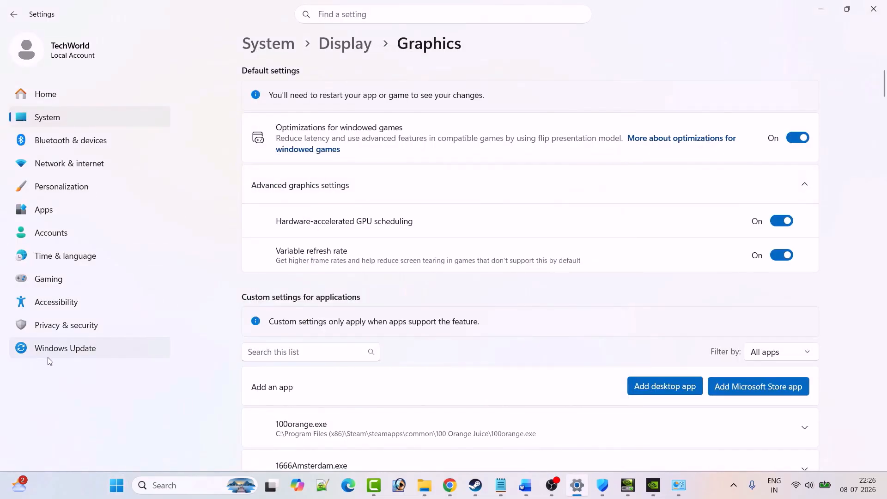
{"action": "left_click", "coordinate": [79, 351]}
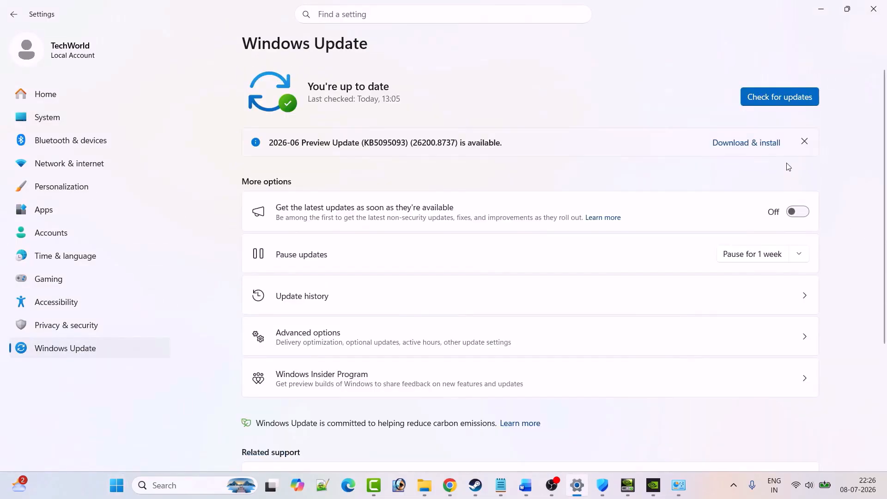
{"action": "left_click", "coordinate": [782, 98]}
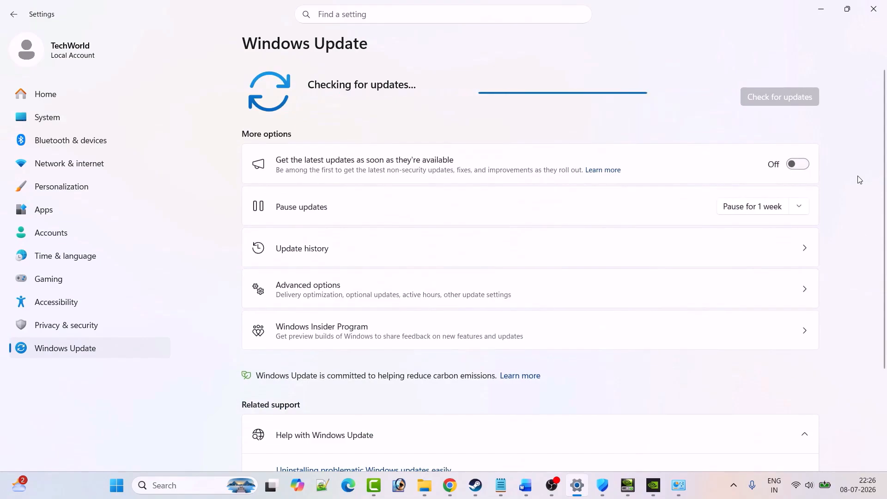
- View the Windows Restart option without choosing it, and read Fix 18 on reinstalling the game in the Word guide
{"action": "left_click", "coordinate": [116, 485]}
{"action": "left_click", "coordinate": [587, 445]}
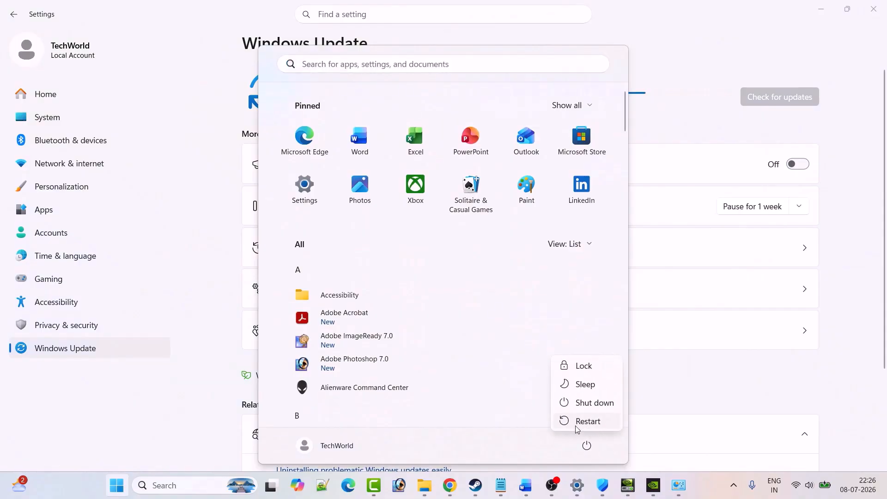
{"action": "left_click", "coordinate": [752, 381]}
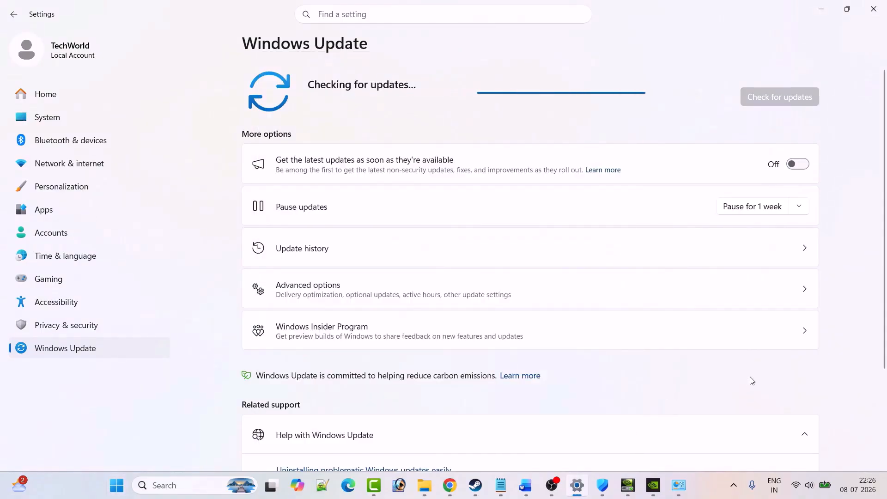
{"action": "left_click", "coordinate": [483, 493]}
{"action": "left_click", "coordinate": [483, 496]}
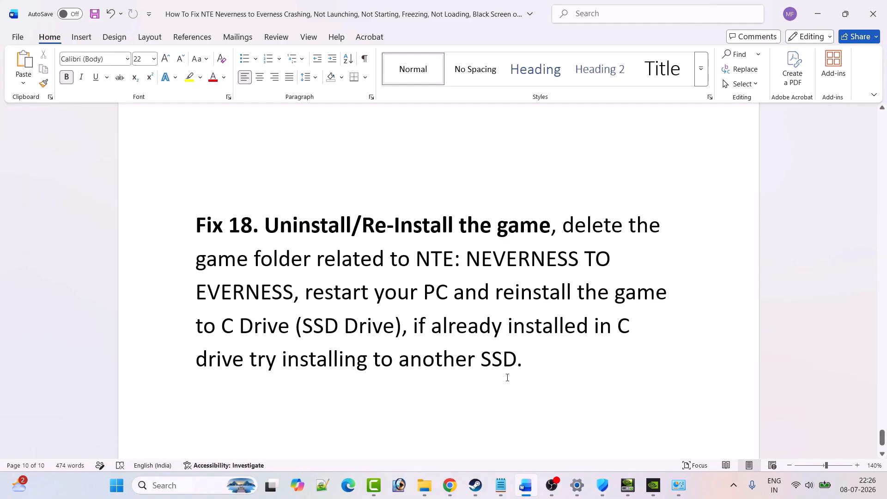
- Switch to the NTE: Neverness to Everness page in the Steam library
{"action": "left_click", "coordinate": [476, 486]}
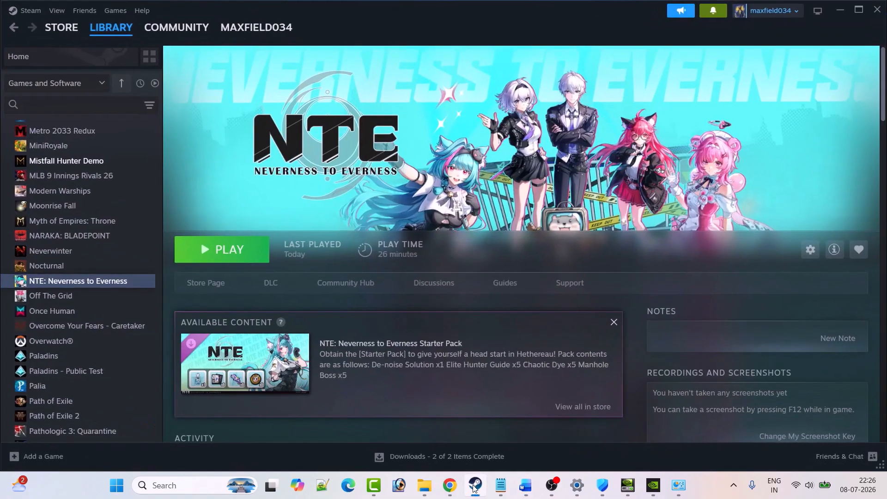